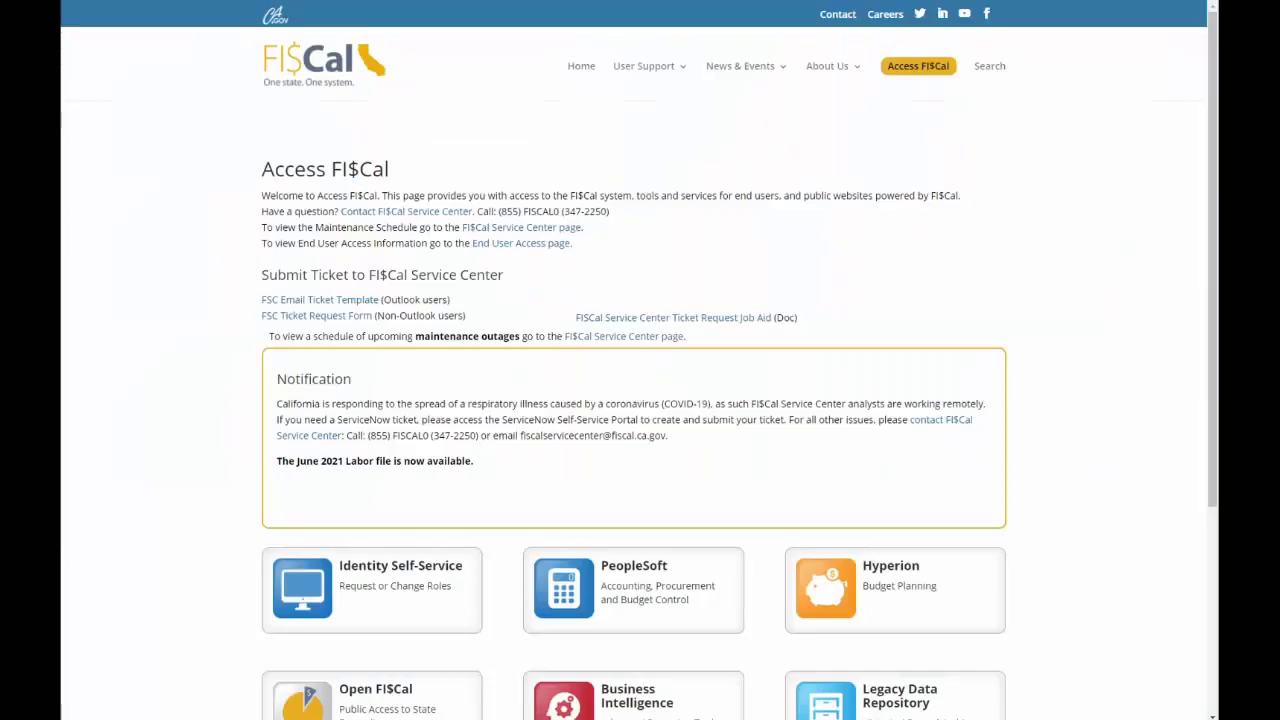
- Scroll the Access FI$Cal page and open the ServiceNow (FI$Cal Service Management) tile
{"action": "scroll", "coordinate": [880, 550], "scroll_direction": "down", "scroll_amount": 3}
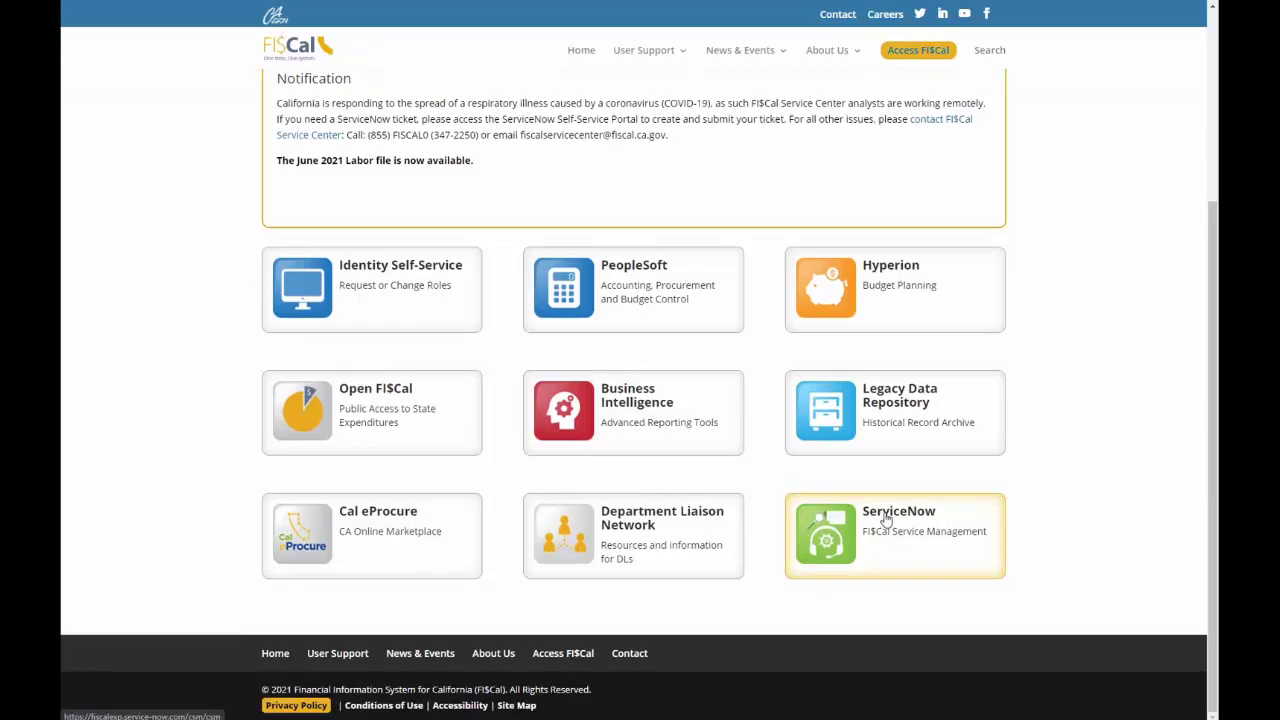
{"action": "left_click", "coordinate": [885, 513]}
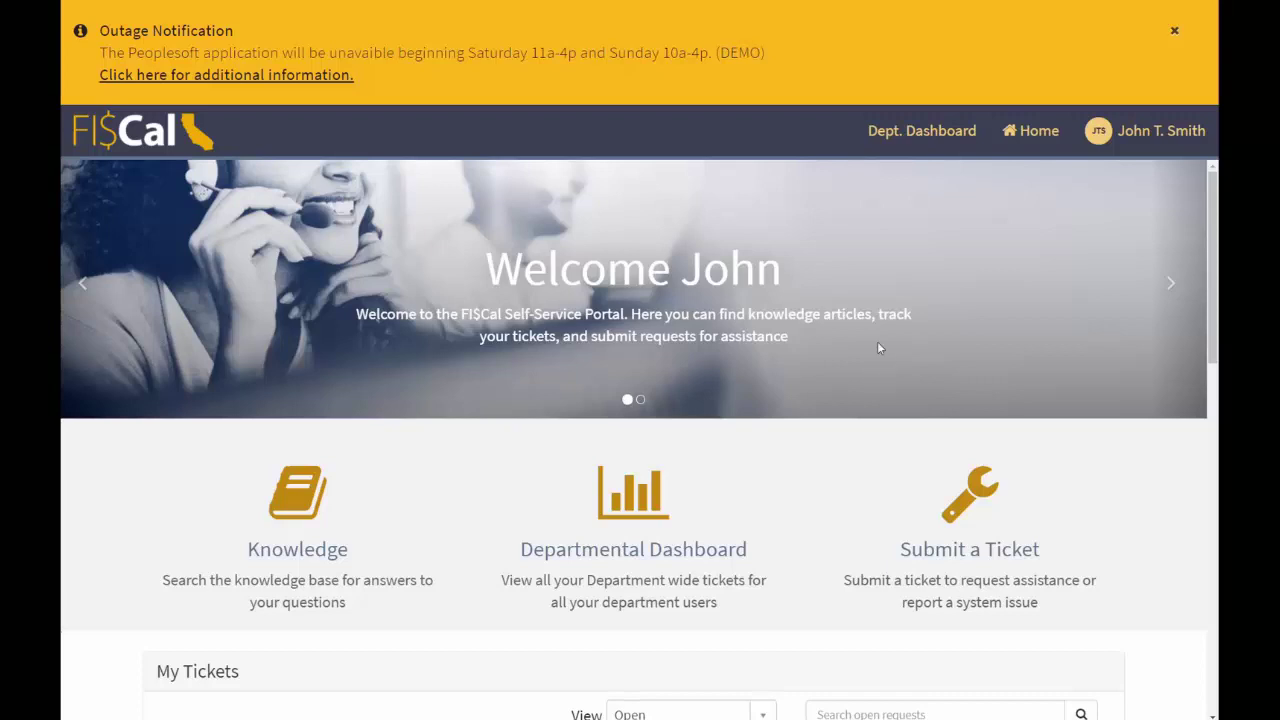
- Advance the welcome carousel and close the yellow PeopleSoft Outage Notification banner
{"action": "left_click", "coordinate": [1170, 285]}
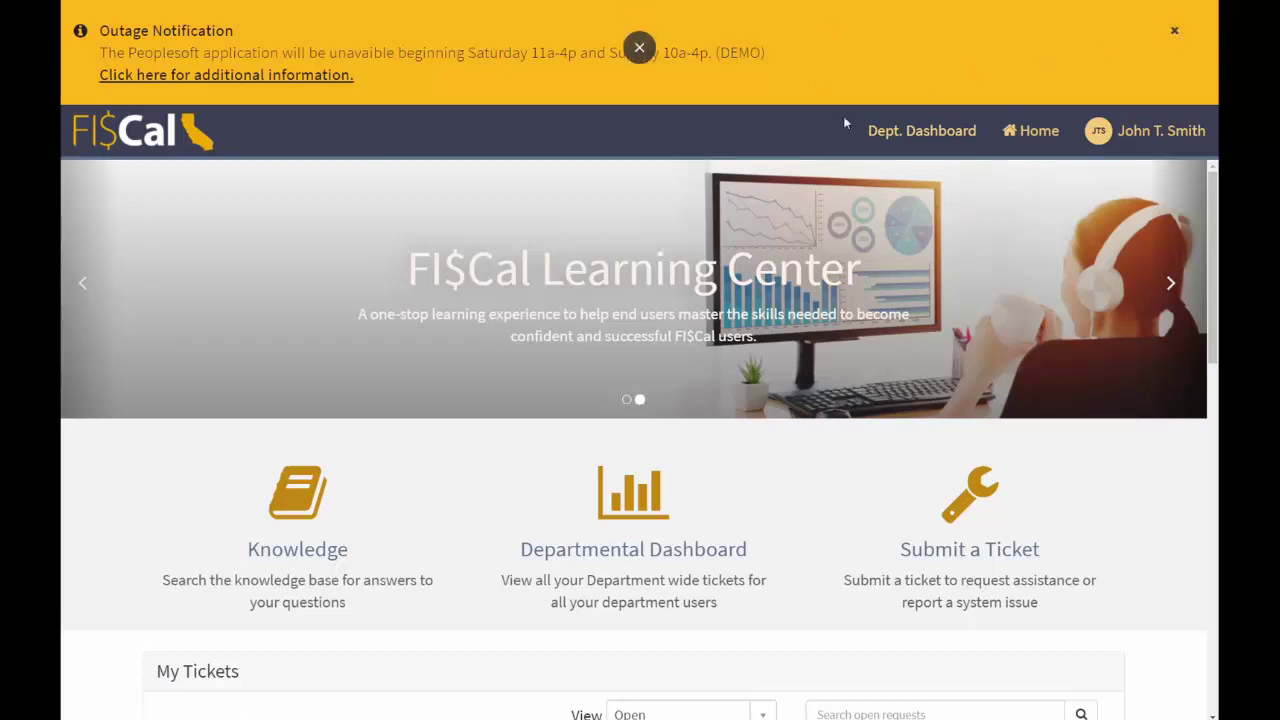
{"action": "left_click", "coordinate": [1176, 35]}
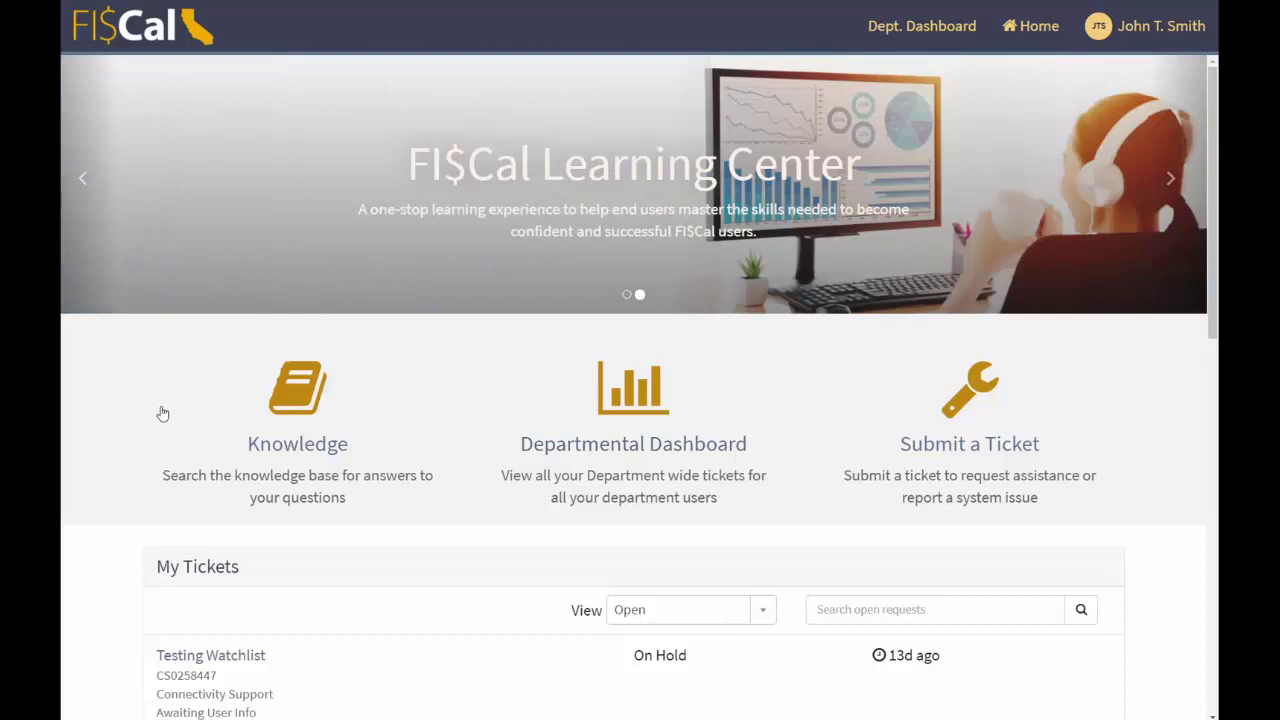
{"action": "left_click", "coordinate": [258, 405]}
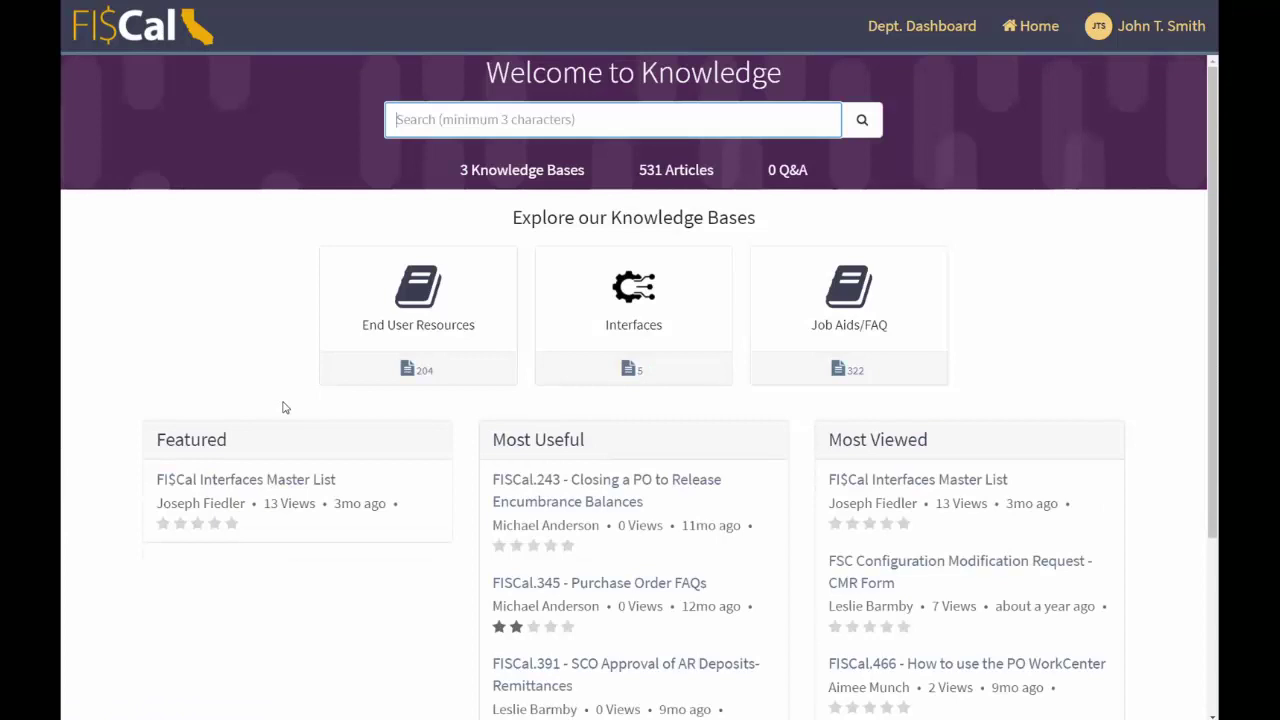
{"action": "left_click", "coordinate": [858, 308]}
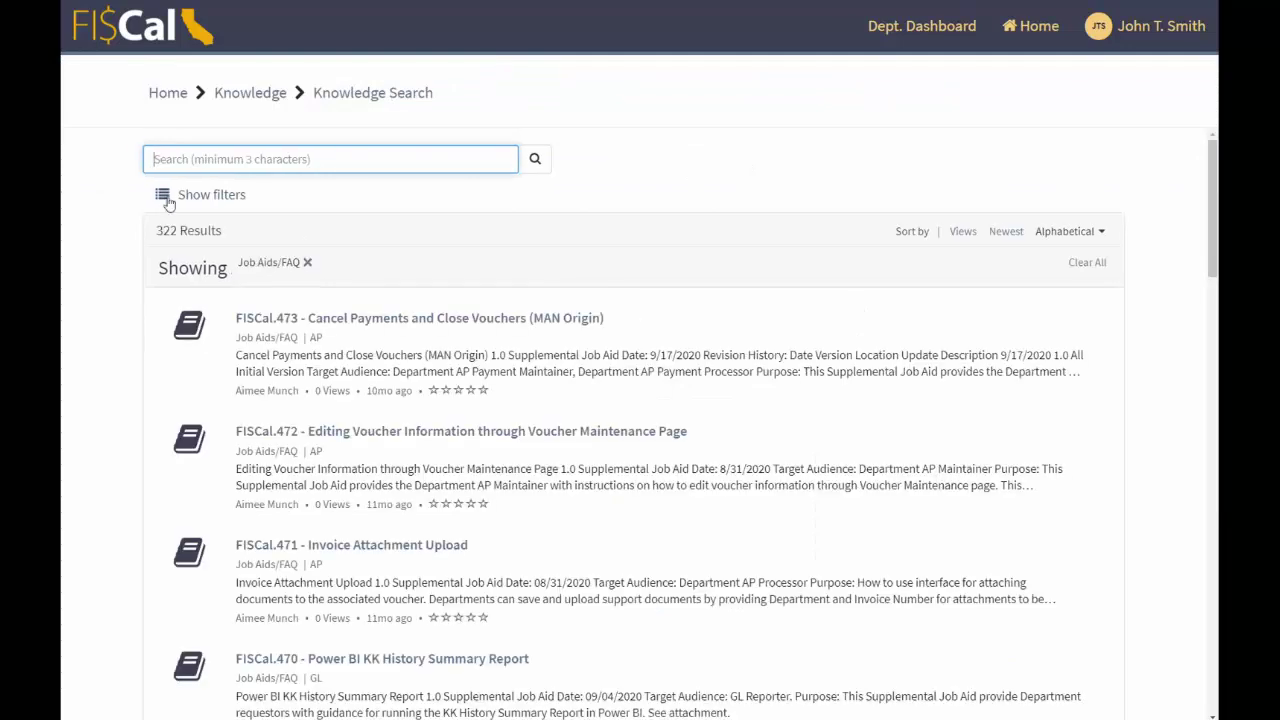
{"action": "left_click", "coordinate": [166, 198]}
{"action": "scroll", "coordinate": [294, 486], "scroll_direction": "down", "scroll_amount": 5}
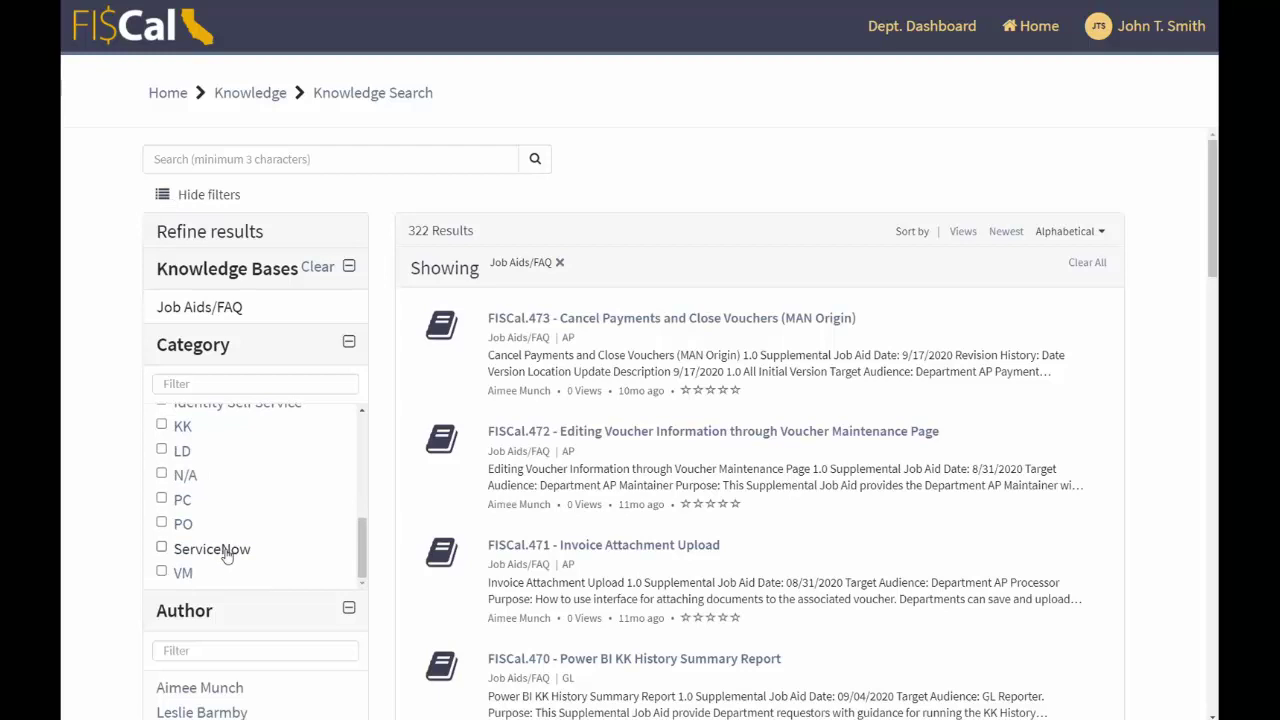
{"action": "left_click", "coordinate": [228, 551]}
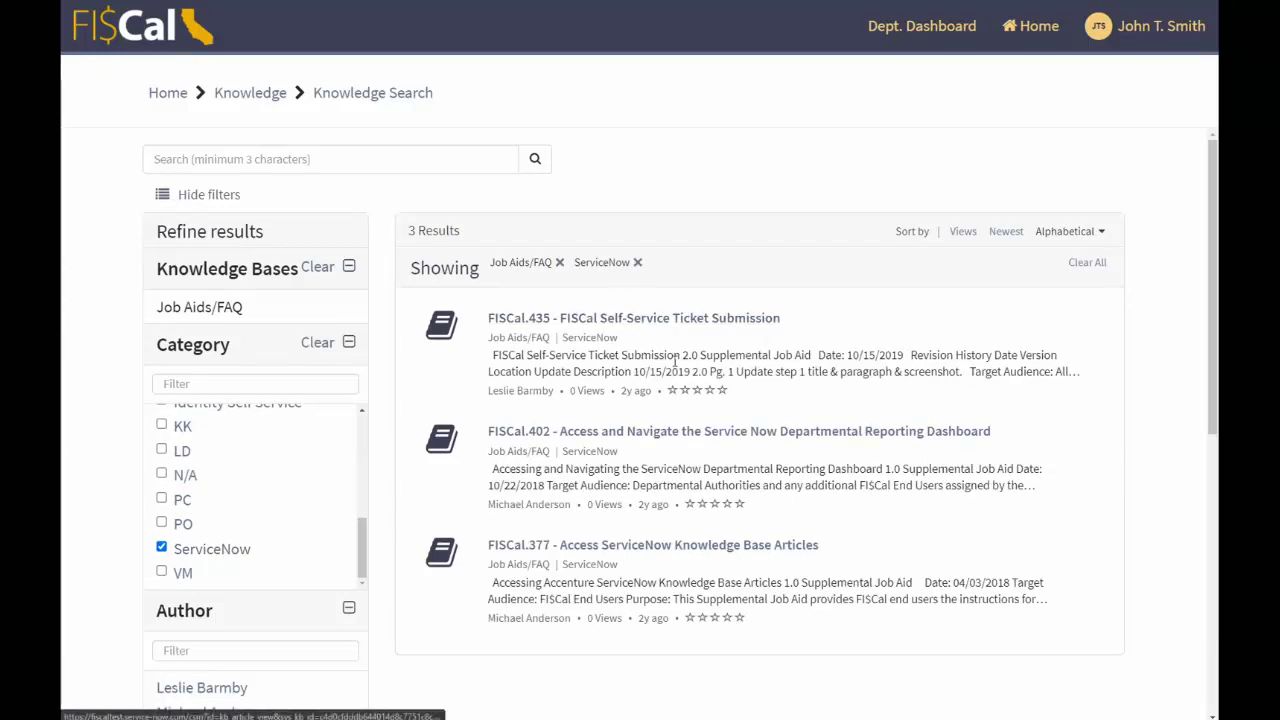
{"action": "left_click", "coordinate": [214, 549]}
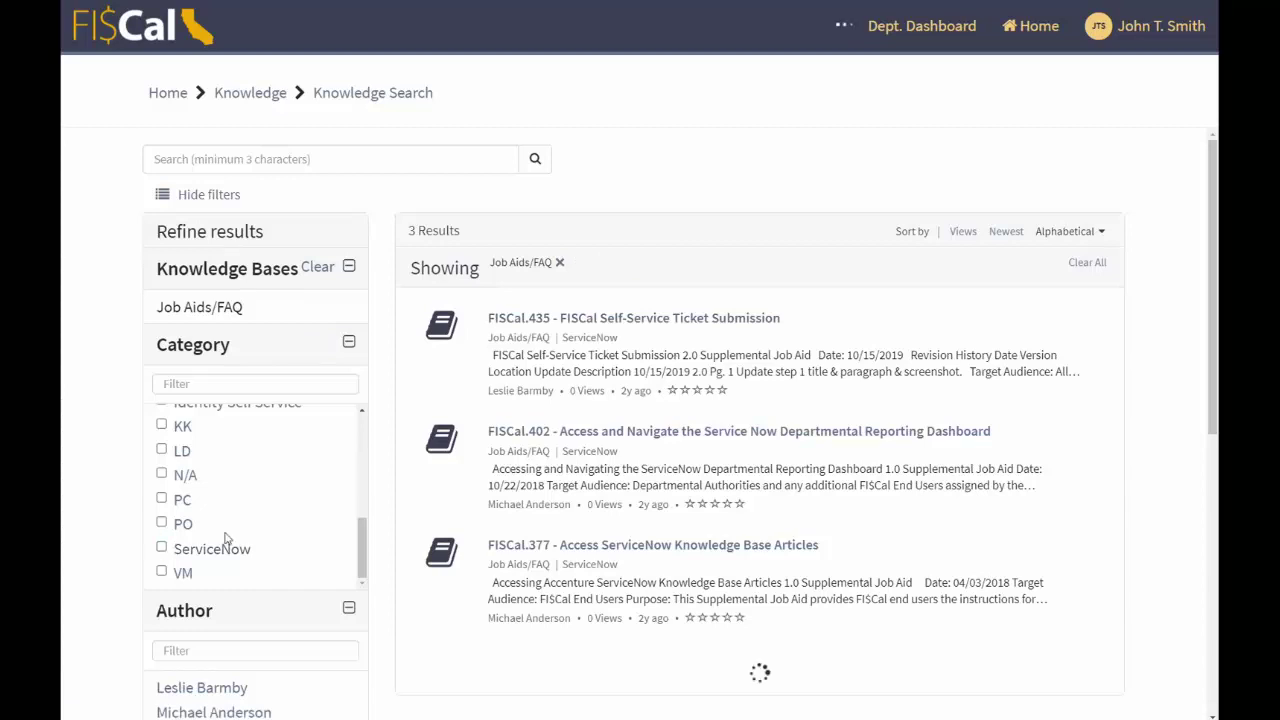
{"action": "left_click", "coordinate": [164, 526]}
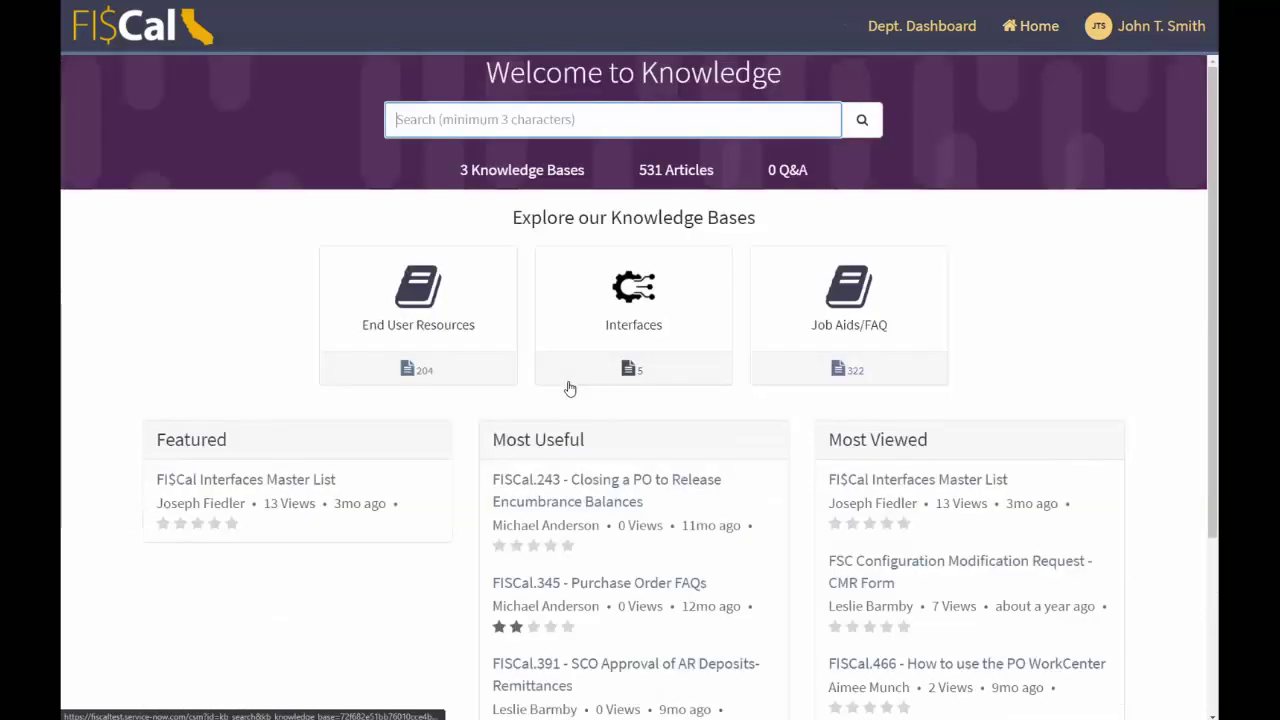
{"action": "left_click", "coordinate": [687, 311]}
{"action": "scroll", "coordinate": [320, 466], "scroll_direction": "down", "scroll_amount": 1}
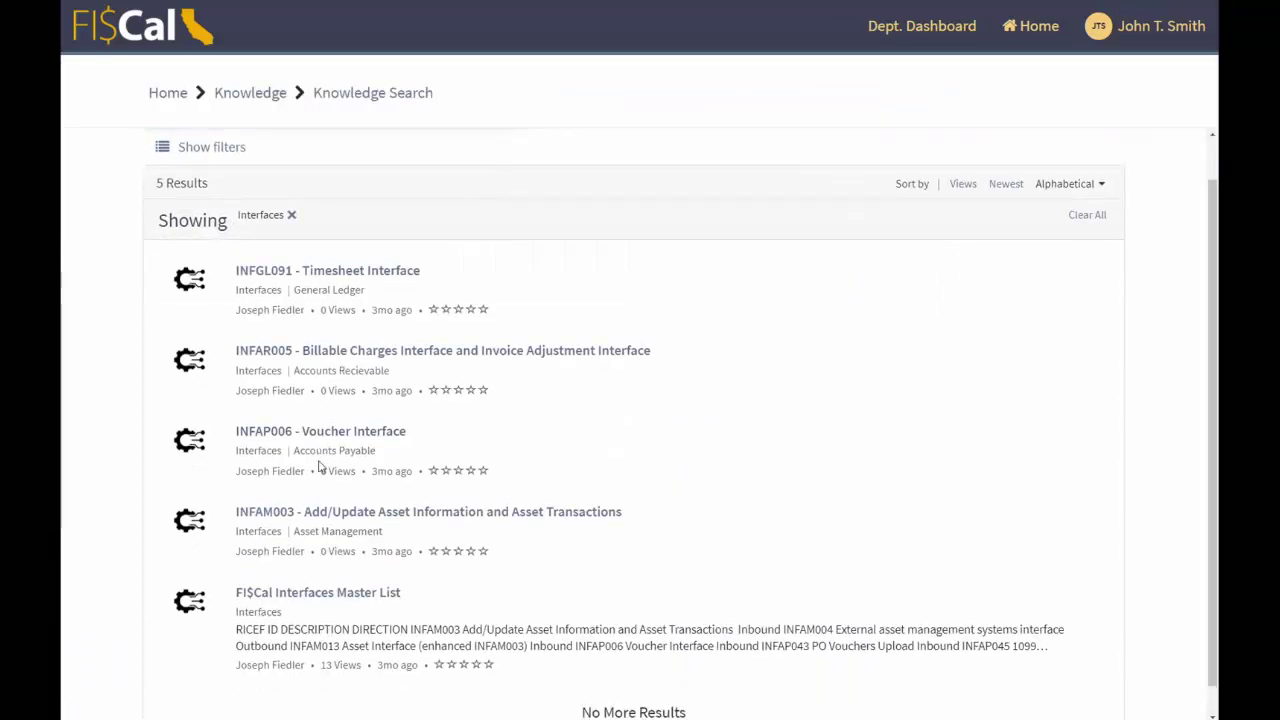
{"action": "left_click", "coordinate": [322, 600]}
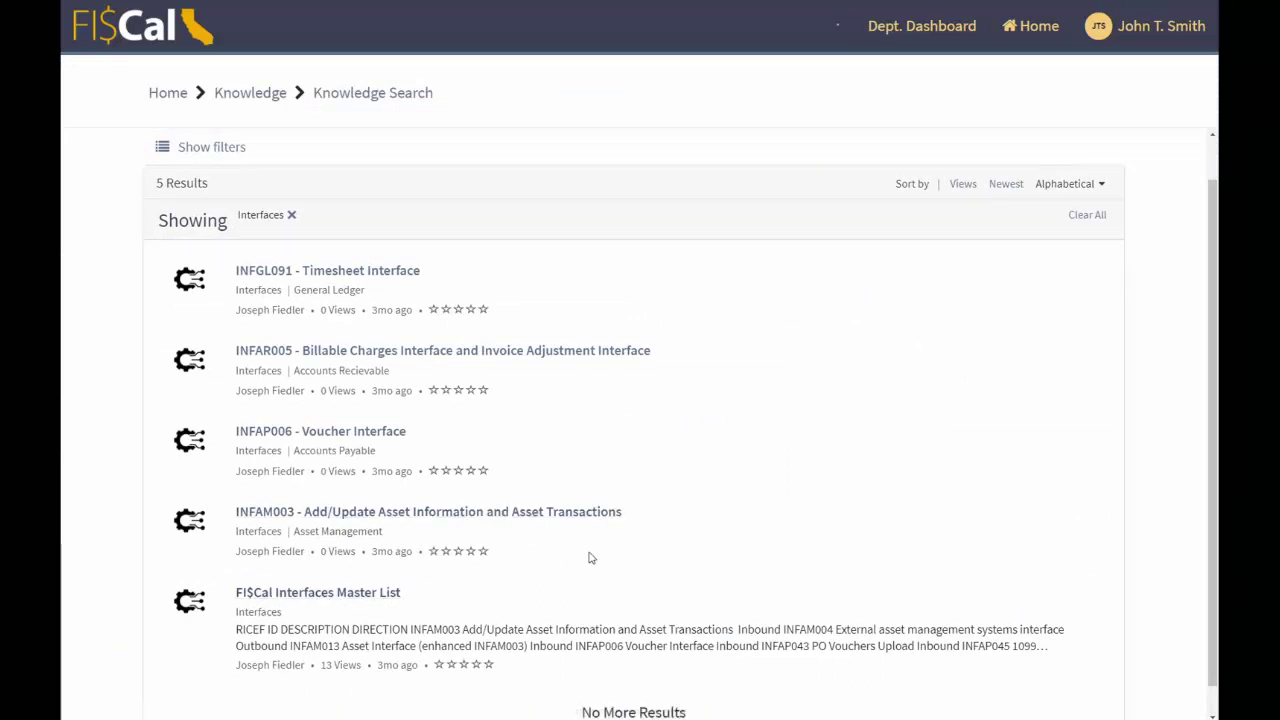
{"action": "left_click", "coordinate": [1040, 30]}
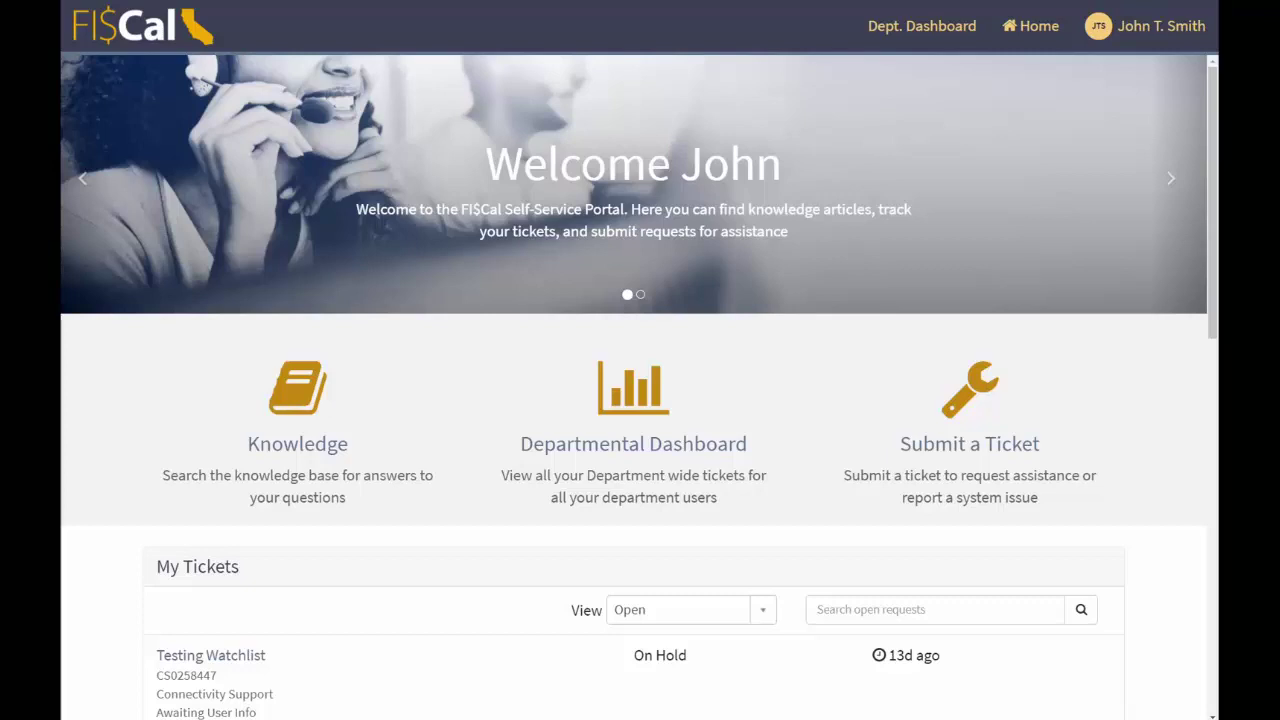
- Open the Departmental Reporting Dashboard and look over its charts
{"action": "left_click", "coordinate": [686, 420]}
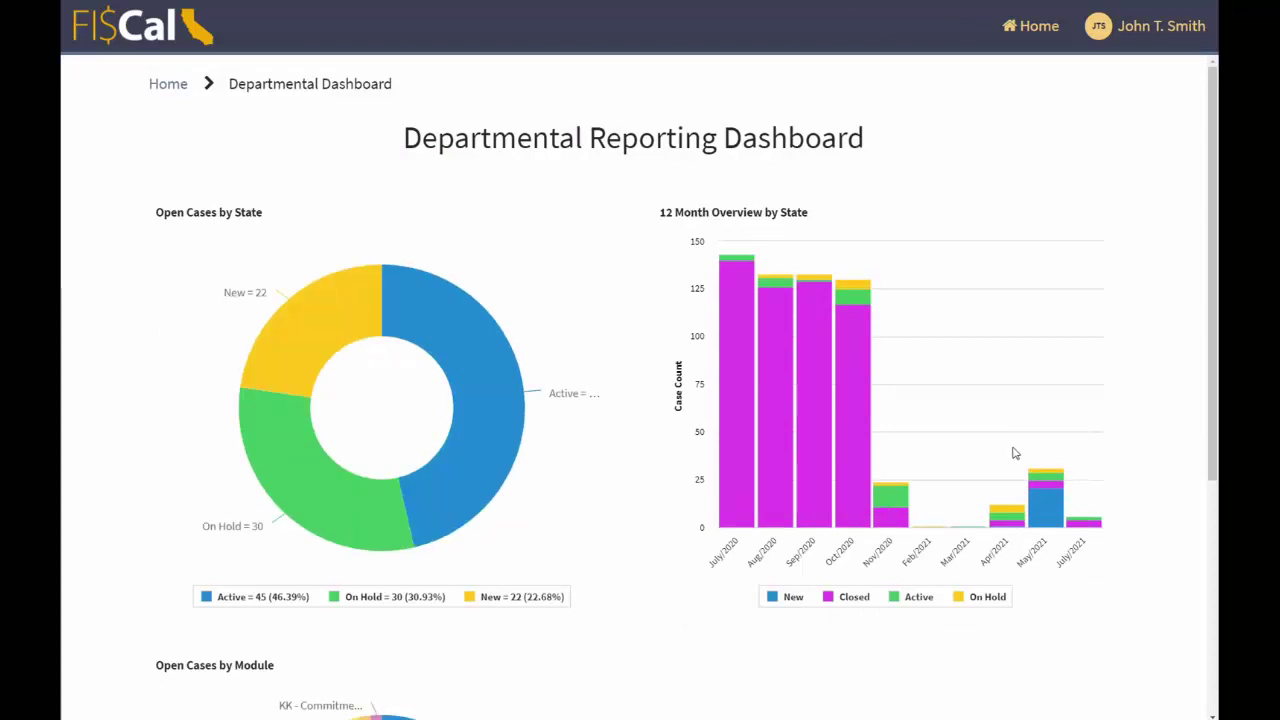
{"action": "scroll", "coordinate": [650, 358], "scroll_direction": "down", "scroll_amount": 1}
{"action": "scroll", "coordinate": [645, 360], "scroll_direction": "down", "scroll_amount": 2}
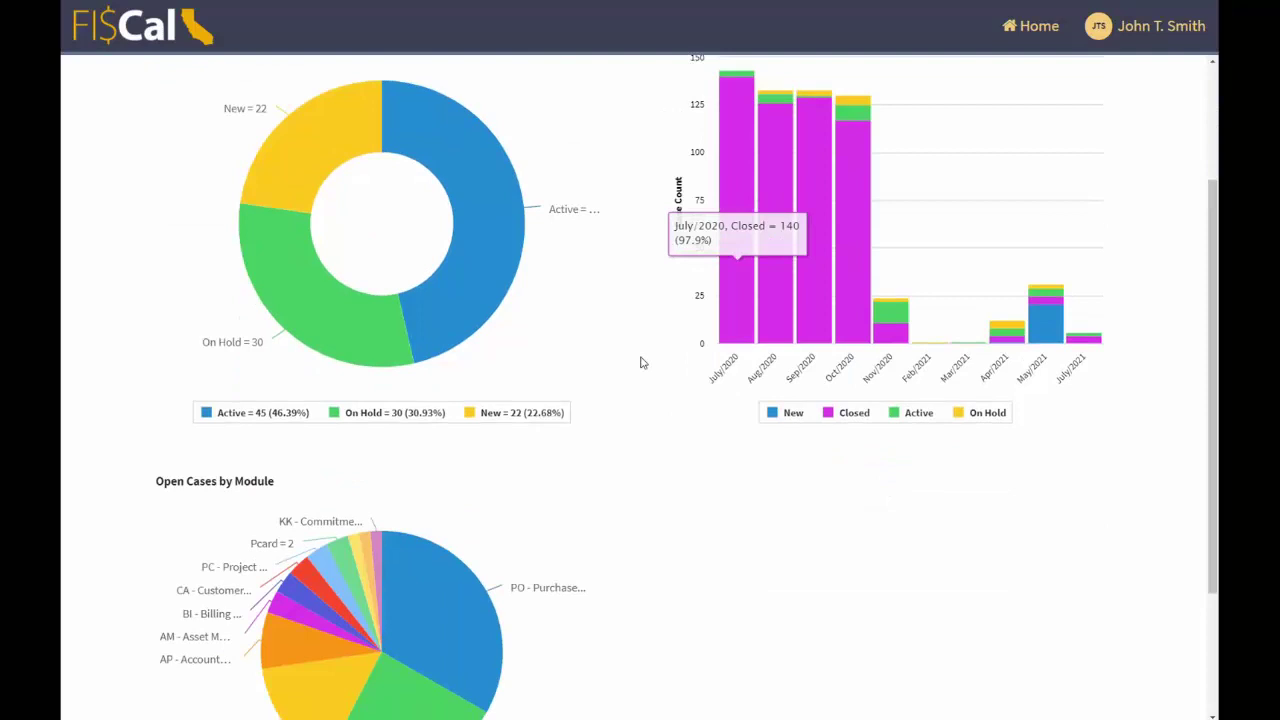
{"action": "scroll", "coordinate": [640, 363], "scroll_direction": "up", "scroll_amount": 2}
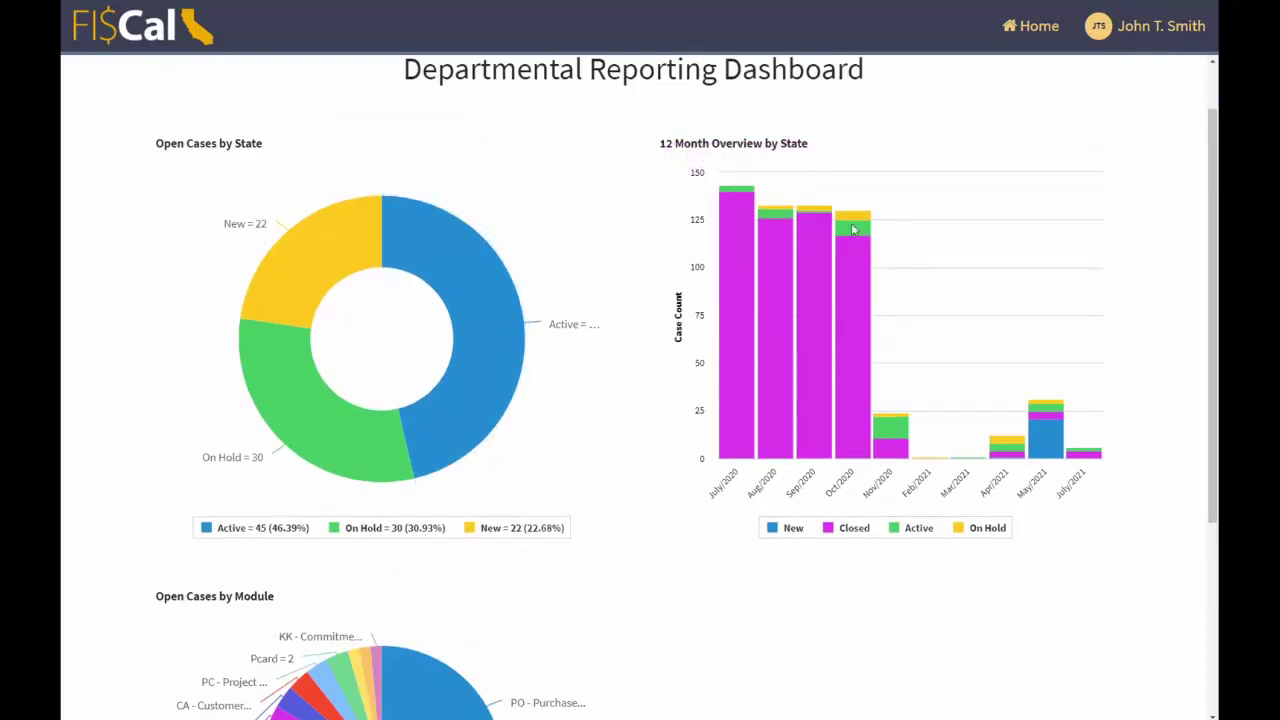
{"action": "scroll", "coordinate": [830, 400], "scroll_direction": "down", "scroll_amount": 4}
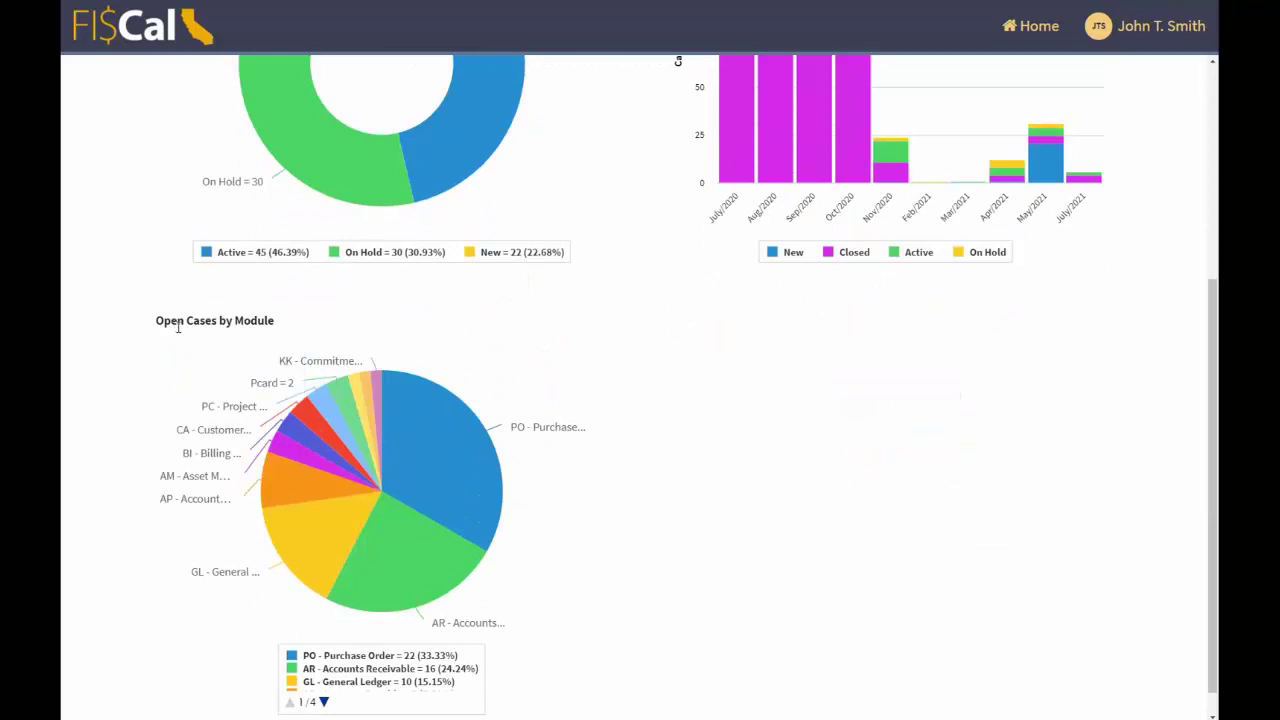
{"action": "scroll", "coordinate": [685, 437], "scroll_direction": "up", "scroll_amount": 1}
{"action": "scroll", "coordinate": [685, 437], "scroll_direction": "up", "scroll_amount": 3}
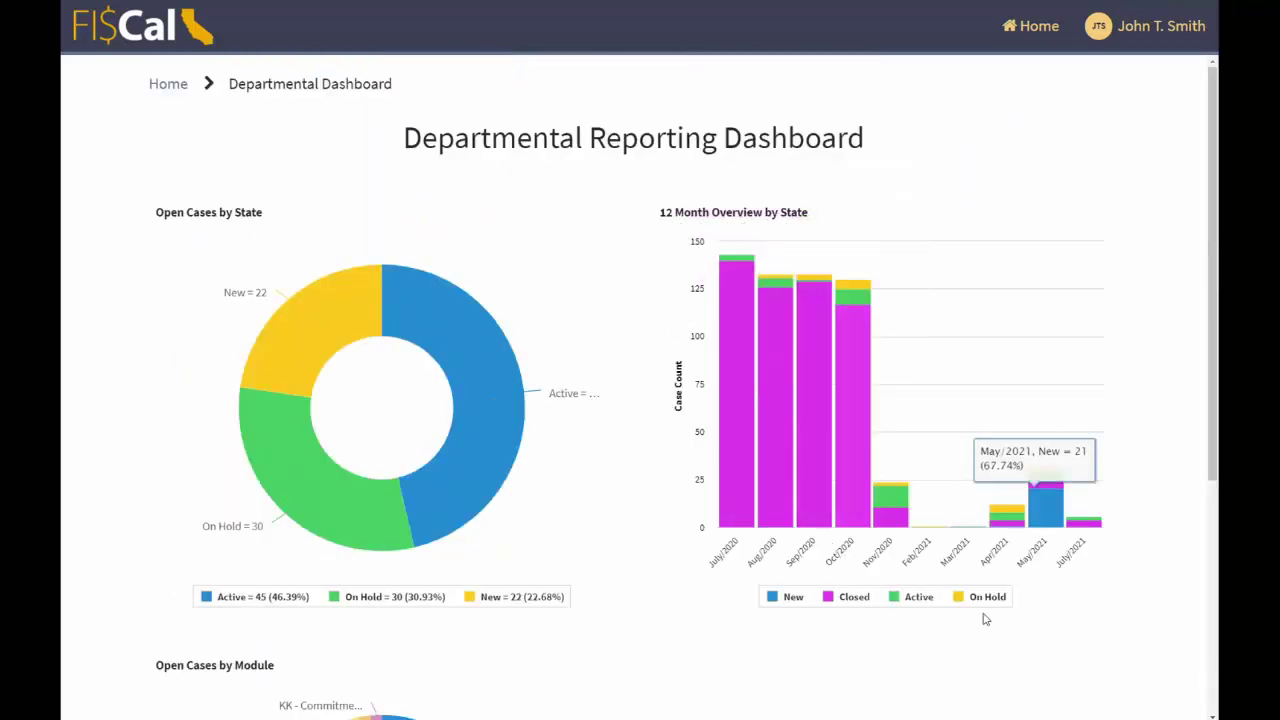
- Hide New and Closed cases from the chart, then list the department's Active cases
{"action": "left_click", "coordinate": [788, 597]}
{"action": "left_click", "coordinate": [850, 600]}
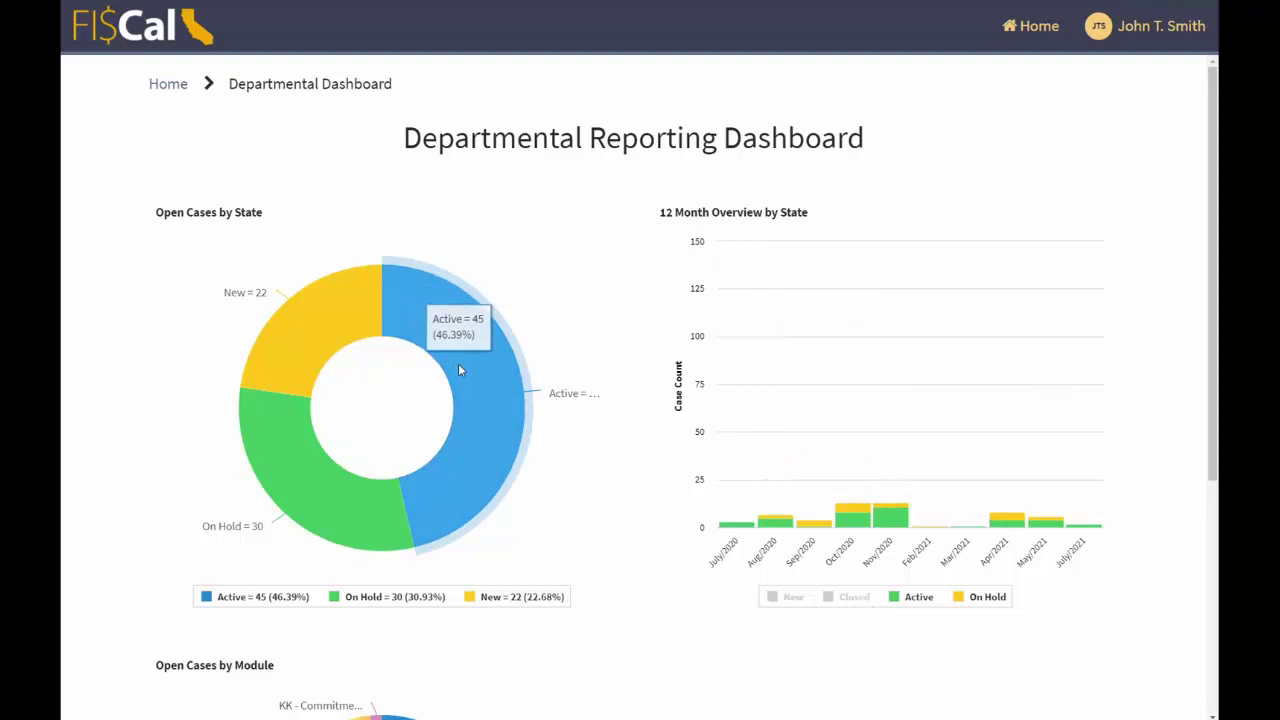
{"action": "left_click", "coordinate": [621, 263]}
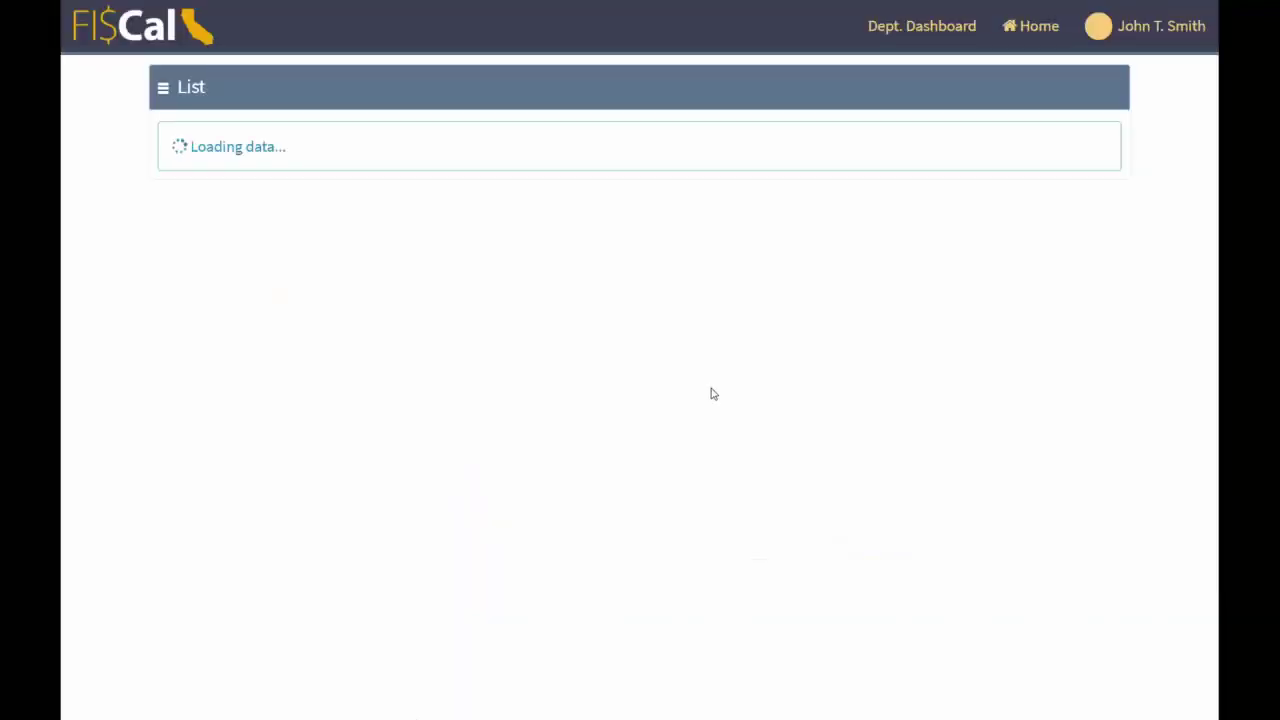
- Open the Active case 'Transfer of Assets between Funds (DGS) 7760'
{"action": "scroll", "coordinate": [715, 396], "scroll_direction": "down", "scroll_amount": 2}
{"action": "scroll", "coordinate": [716, 395], "scroll_direction": "up", "scroll_amount": 3}
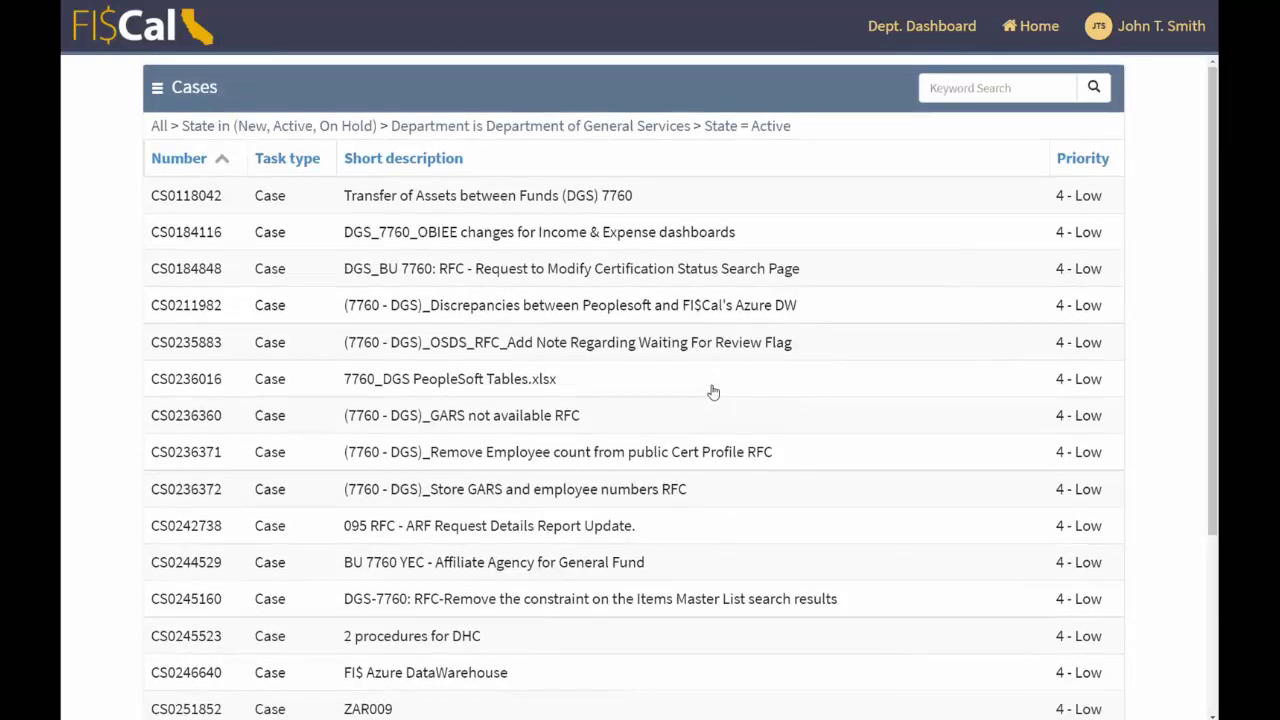
{"action": "left_click", "coordinate": [212, 209]}
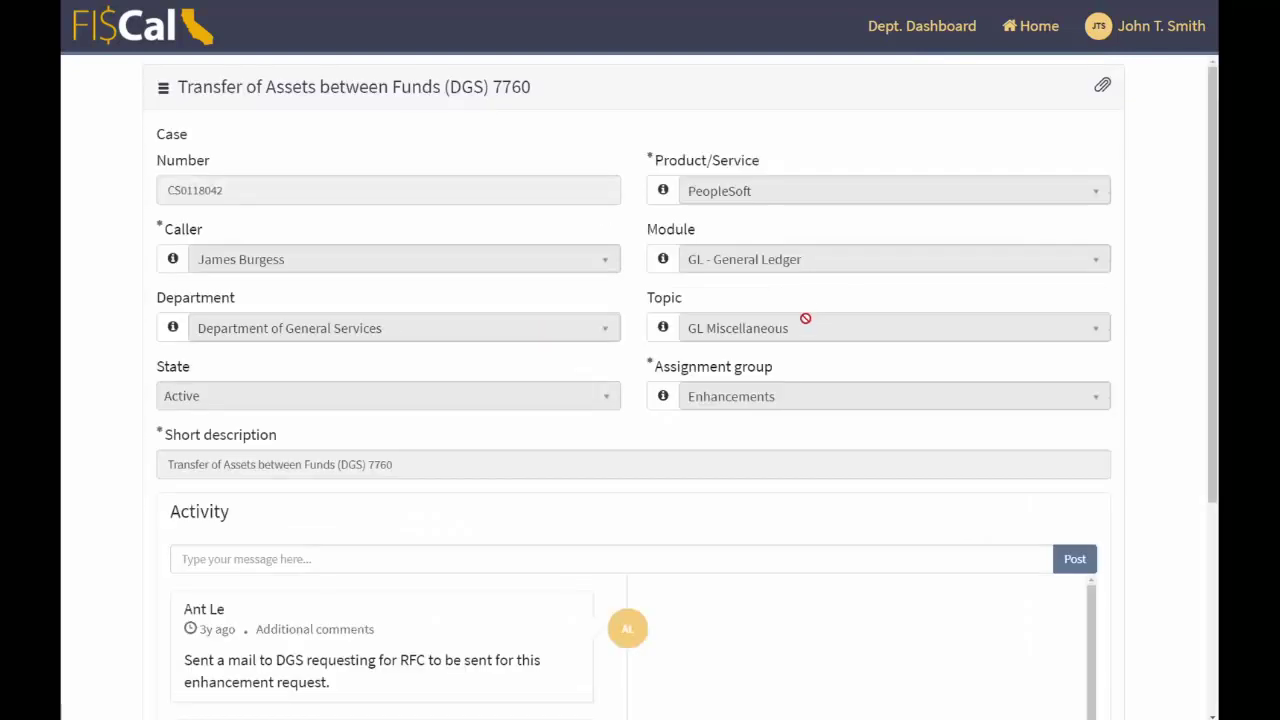
- Start a message on the case, then cancel the file attachment picker
{"action": "scroll", "coordinate": [803, 320], "scroll_direction": "down", "scroll_amount": 3}
{"action": "left_click", "coordinate": [488, 429]}
{"action": "scroll", "coordinate": [843, 417], "scroll_direction": "up", "scroll_amount": 3}
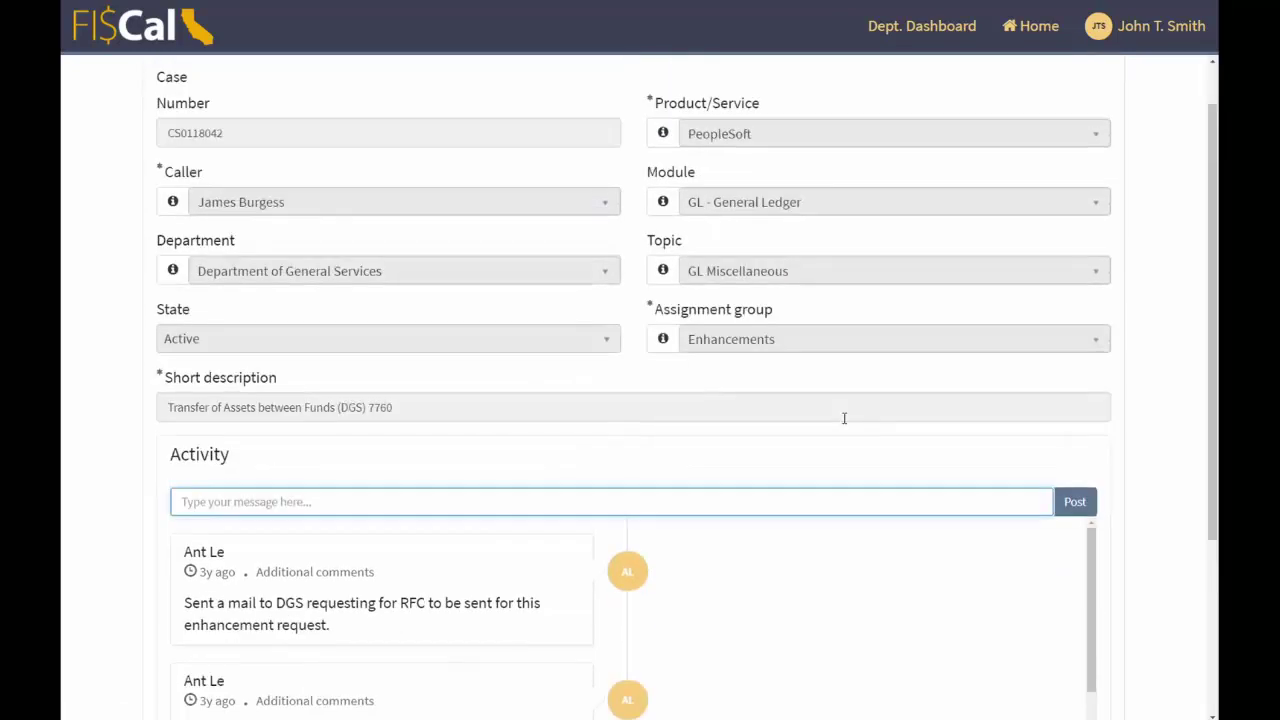
{"action": "left_click", "coordinate": [1102, 86]}
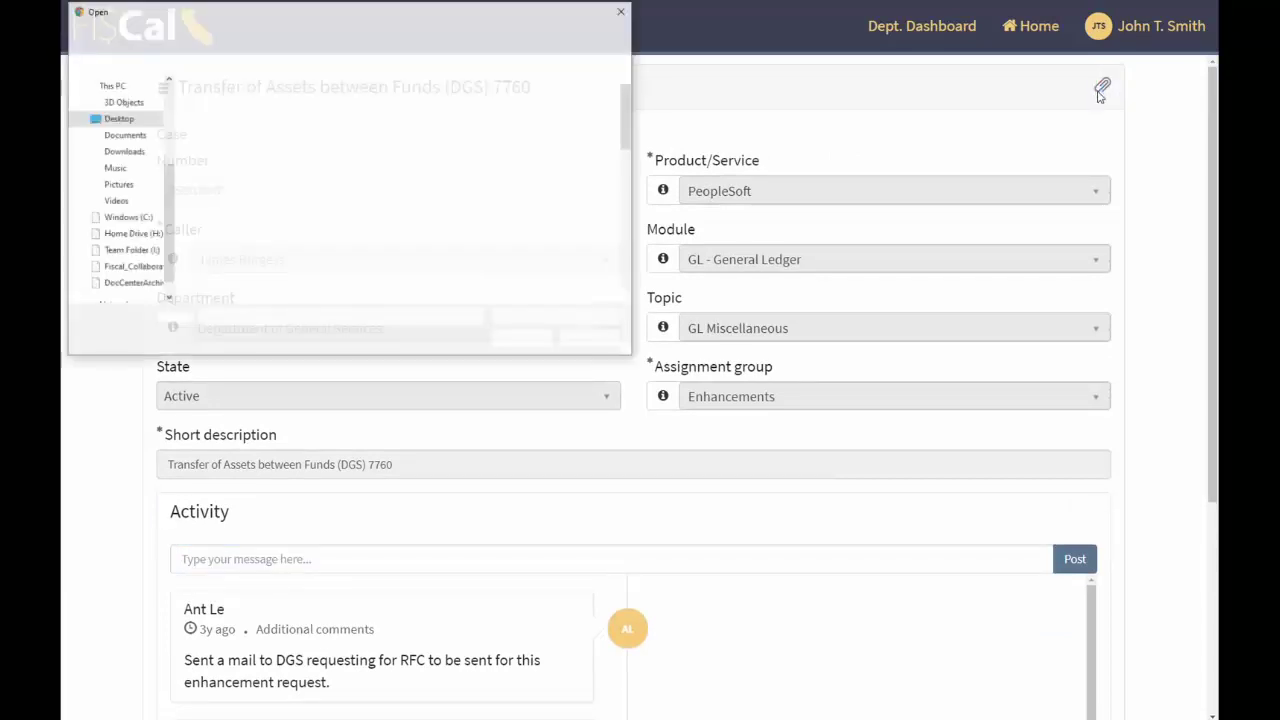
{"action": "left_click", "coordinate": [622, 16]}
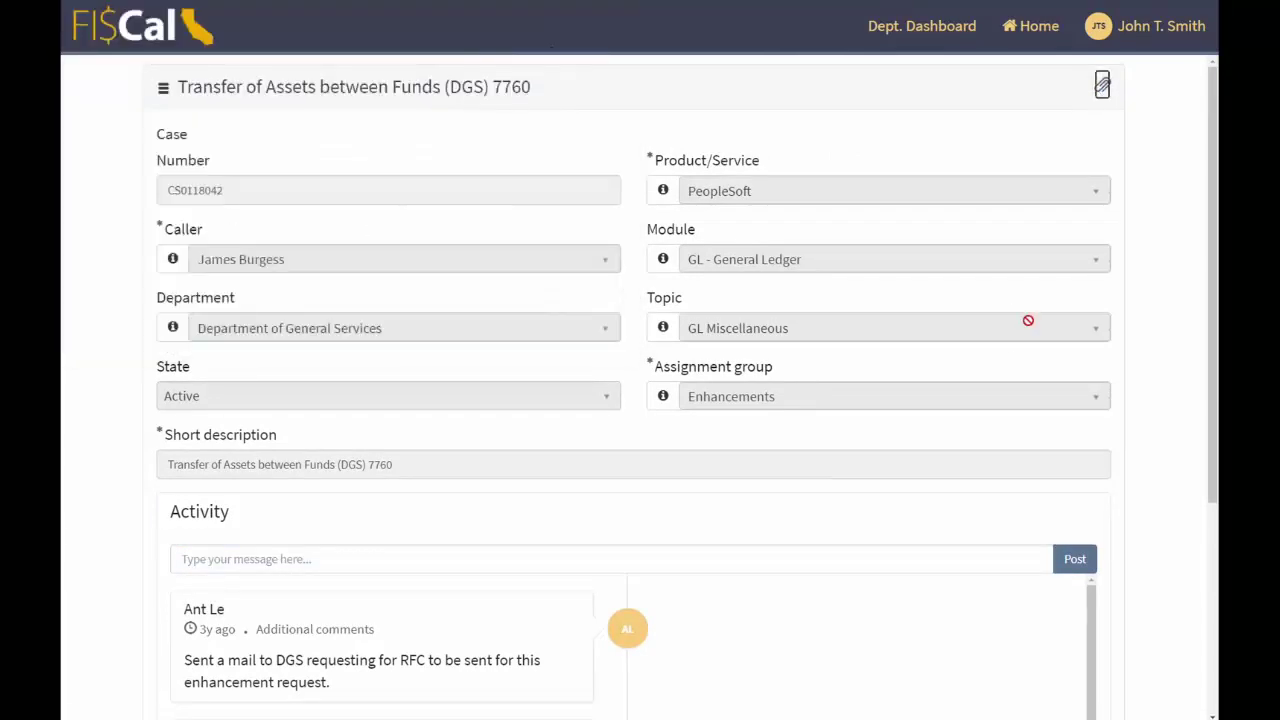
- Review the case's activity comments and return to the portal Home page
{"action": "scroll", "coordinate": [1006, 360], "scroll_direction": "down", "scroll_amount": 6}
{"action": "scroll", "coordinate": [925, 386], "scroll_direction": "up", "scroll_amount": 1}
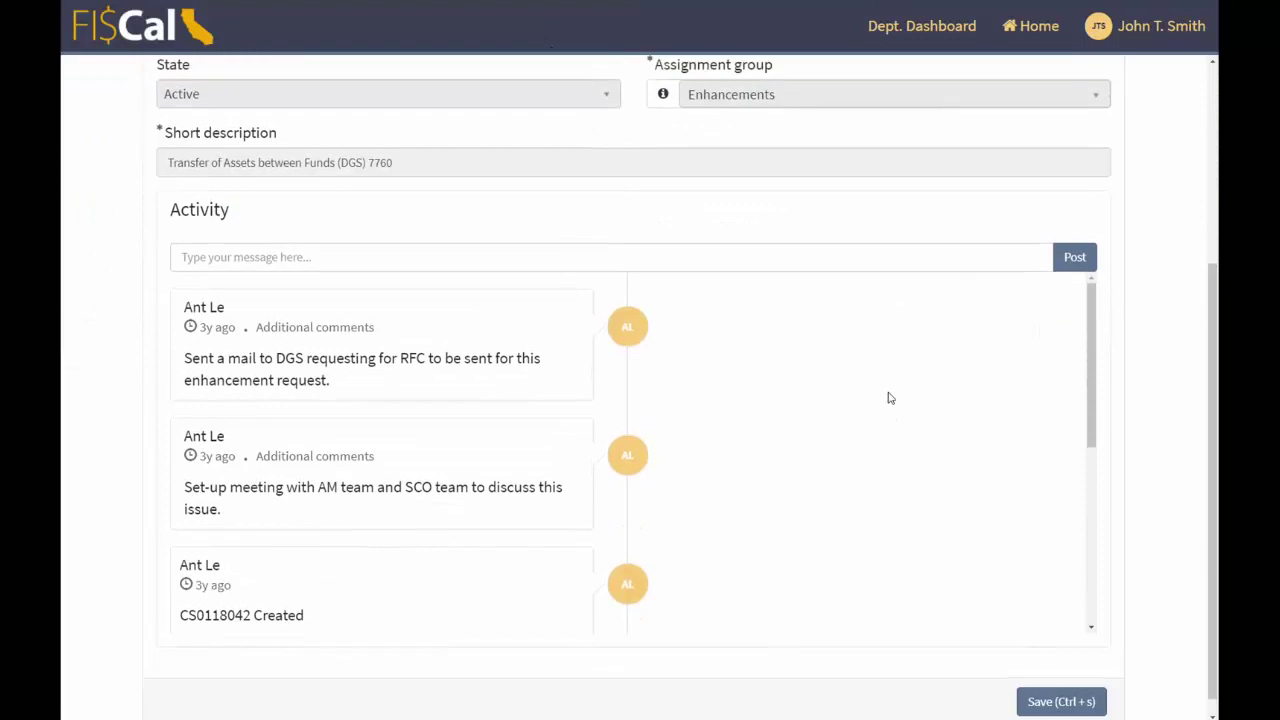
{"action": "scroll", "coordinate": [800, 366], "scroll_direction": "down", "scroll_amount": 2}
{"action": "scroll", "coordinate": [420, 373], "scroll_direction": "up", "scroll_amount": 2}
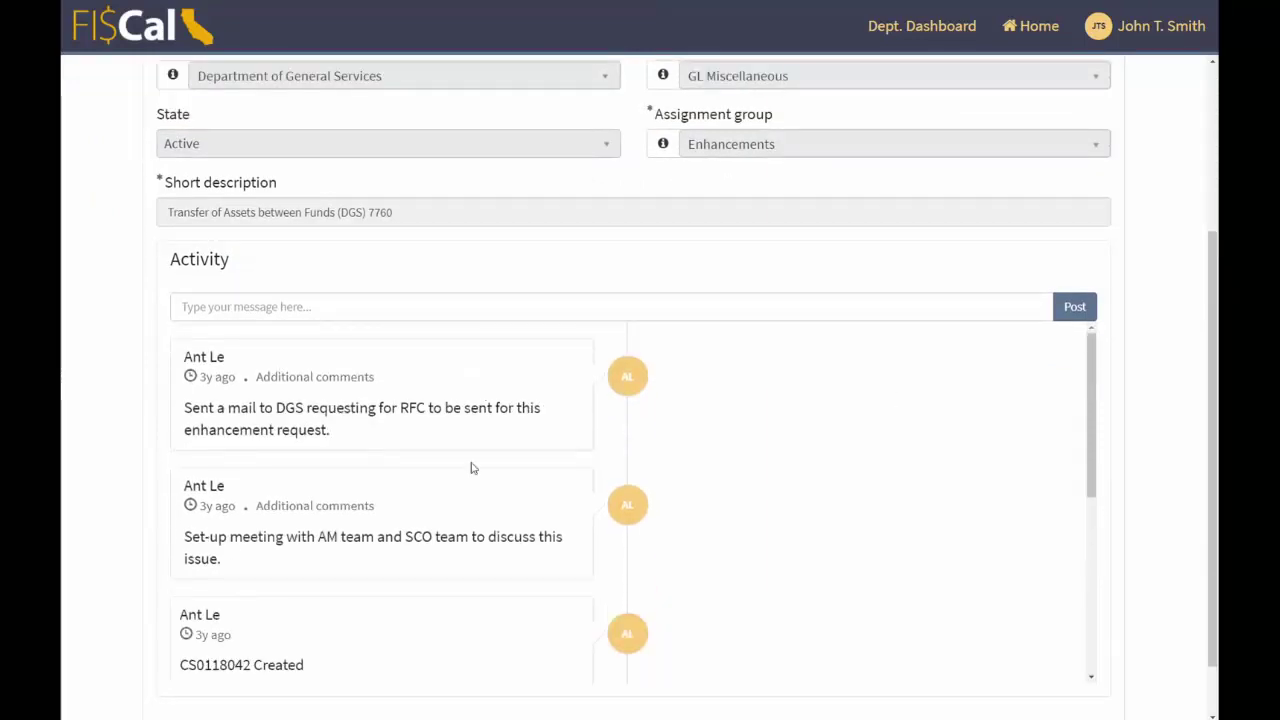
{"action": "scroll", "coordinate": [811, 500], "scroll_direction": "up", "scroll_amount": 3}
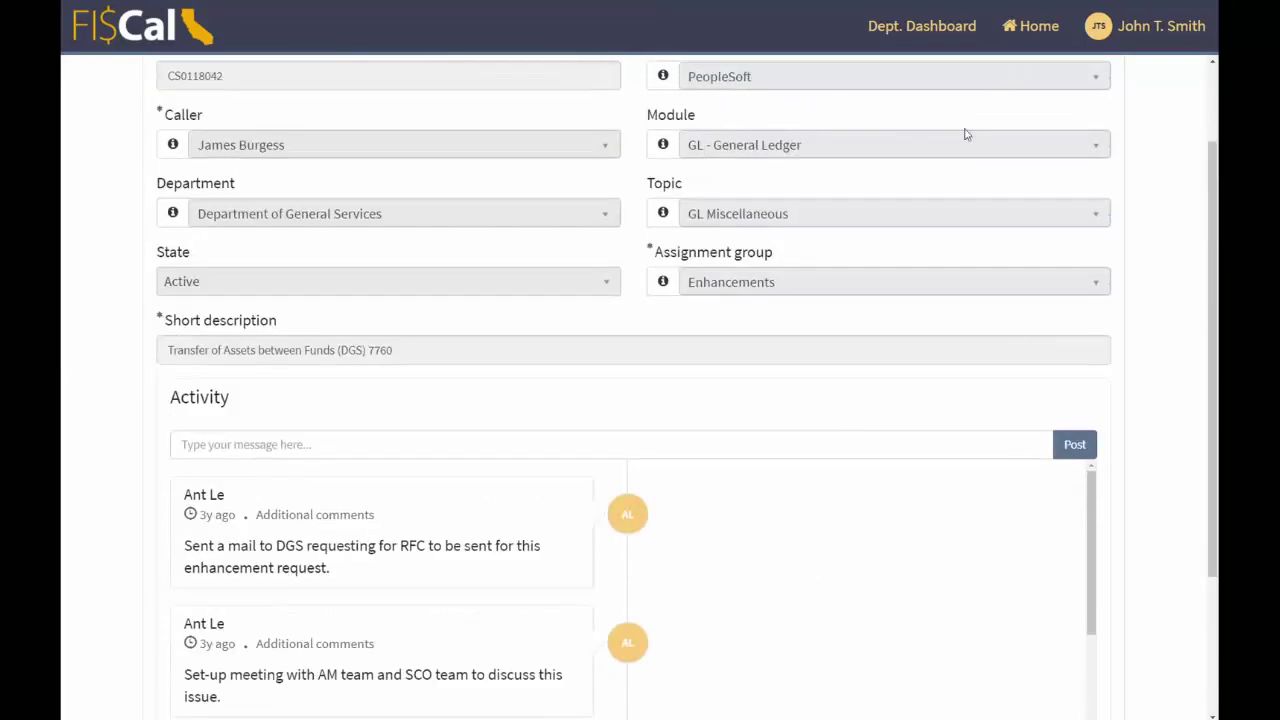
{"action": "left_click", "coordinate": [1032, 38]}
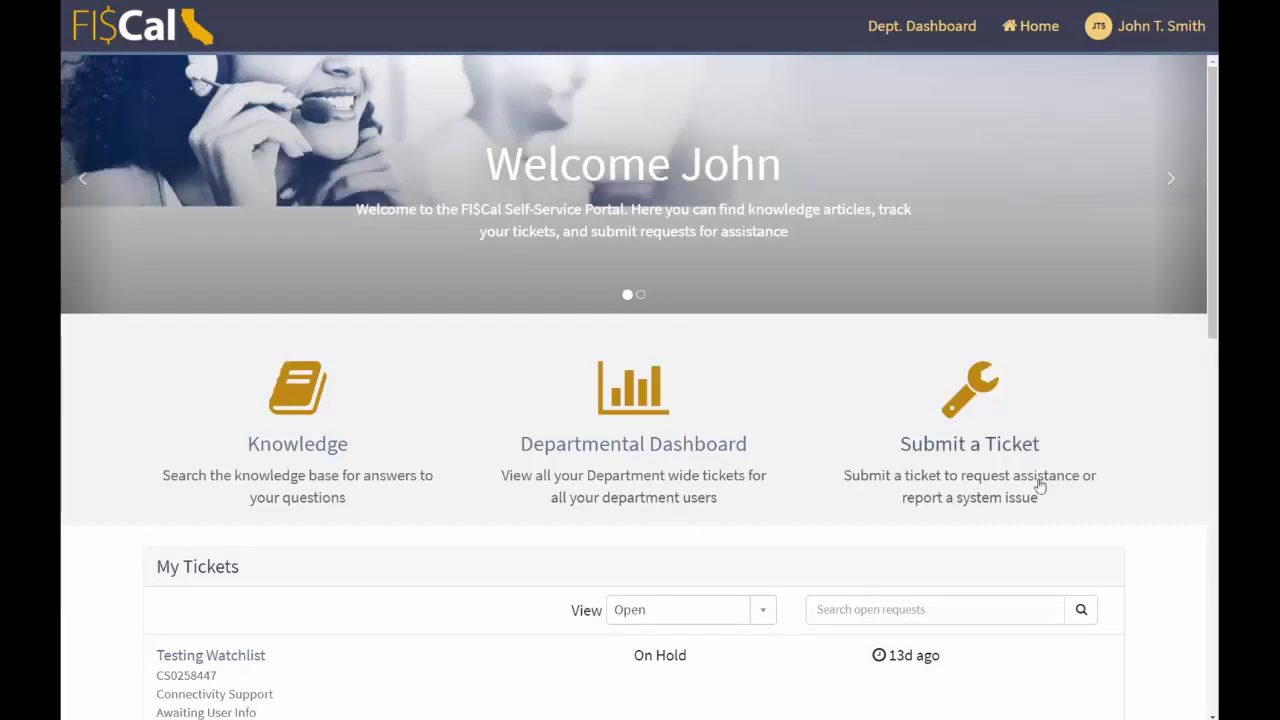
- Scroll to My Tickets and keep the View dropdown set to Open
{"action": "scroll", "coordinate": [1128, 371], "scroll_direction": "down", "scroll_amount": 3}
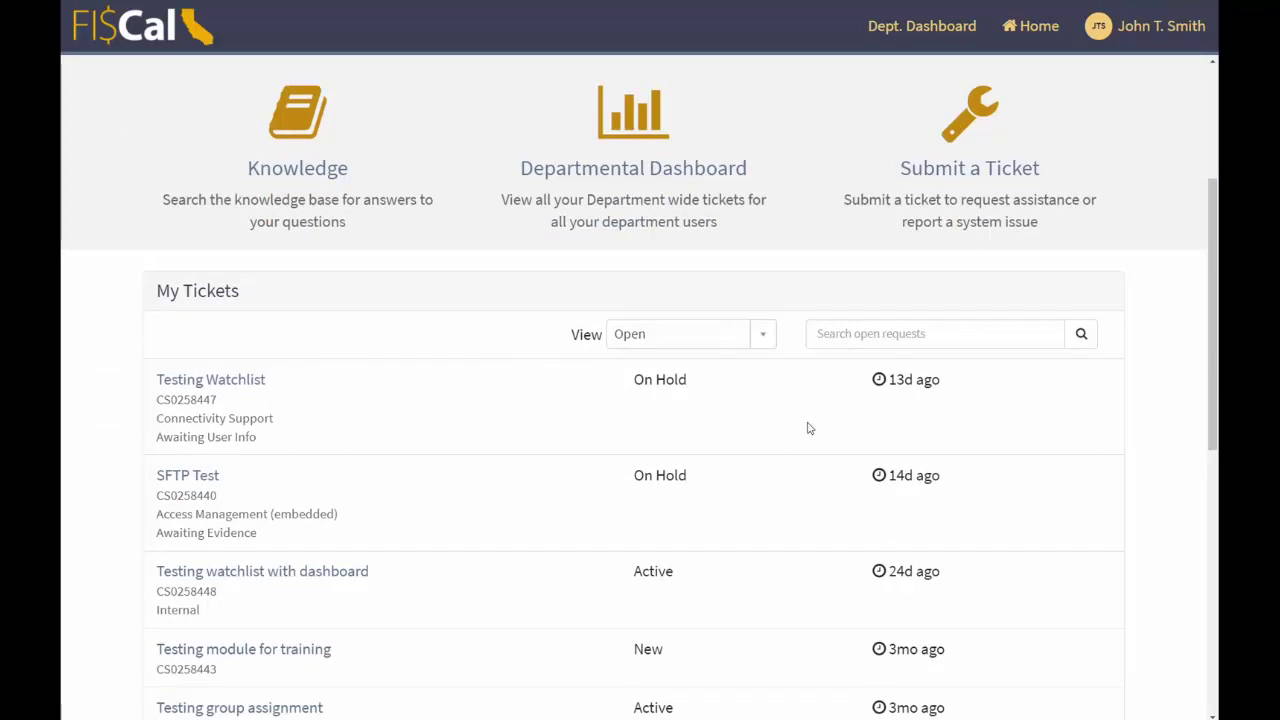
{"action": "scroll", "coordinate": [810, 427], "scroll_direction": "down", "scroll_amount": 1}
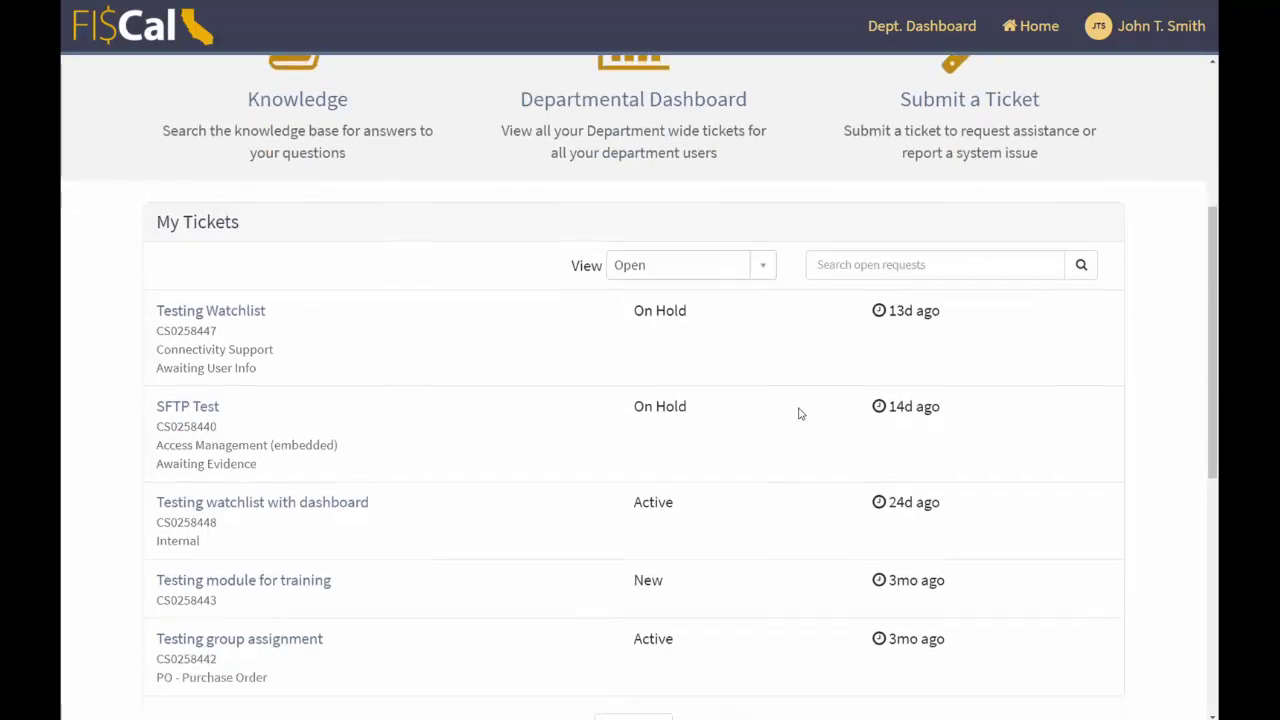
{"action": "left_click", "coordinate": [762, 268]}
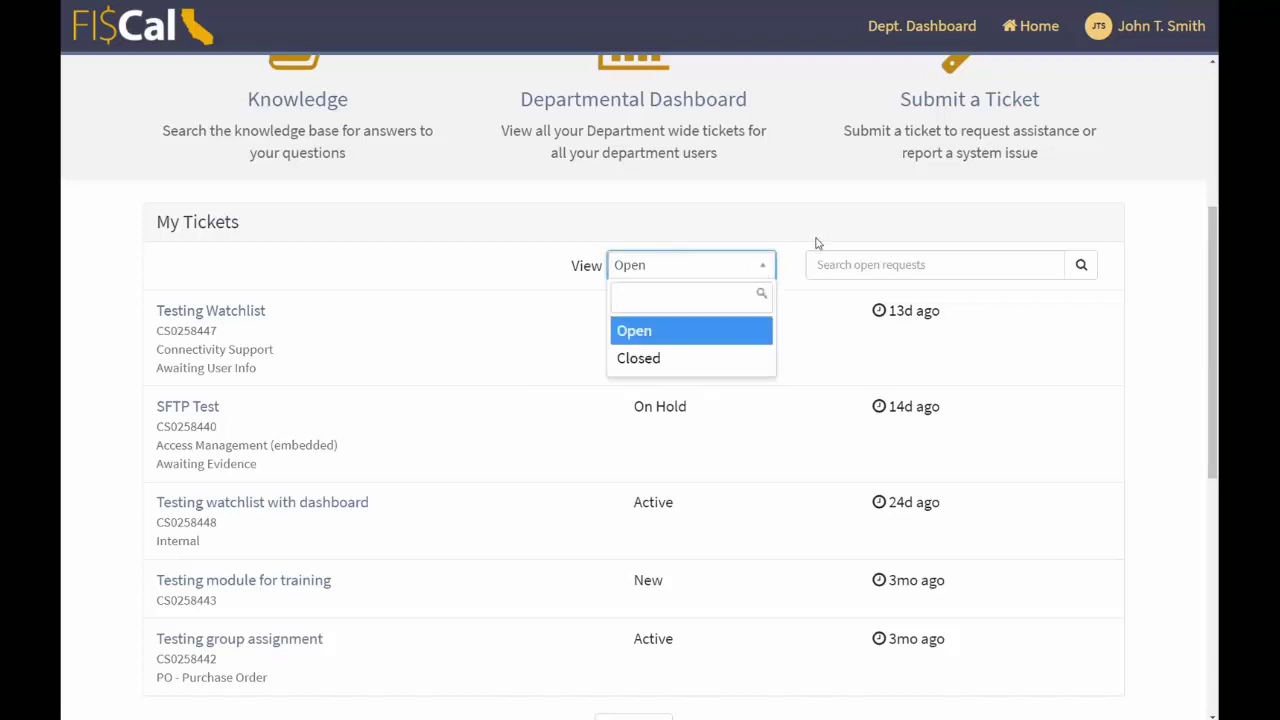
{"action": "left_click", "coordinate": [900, 253]}
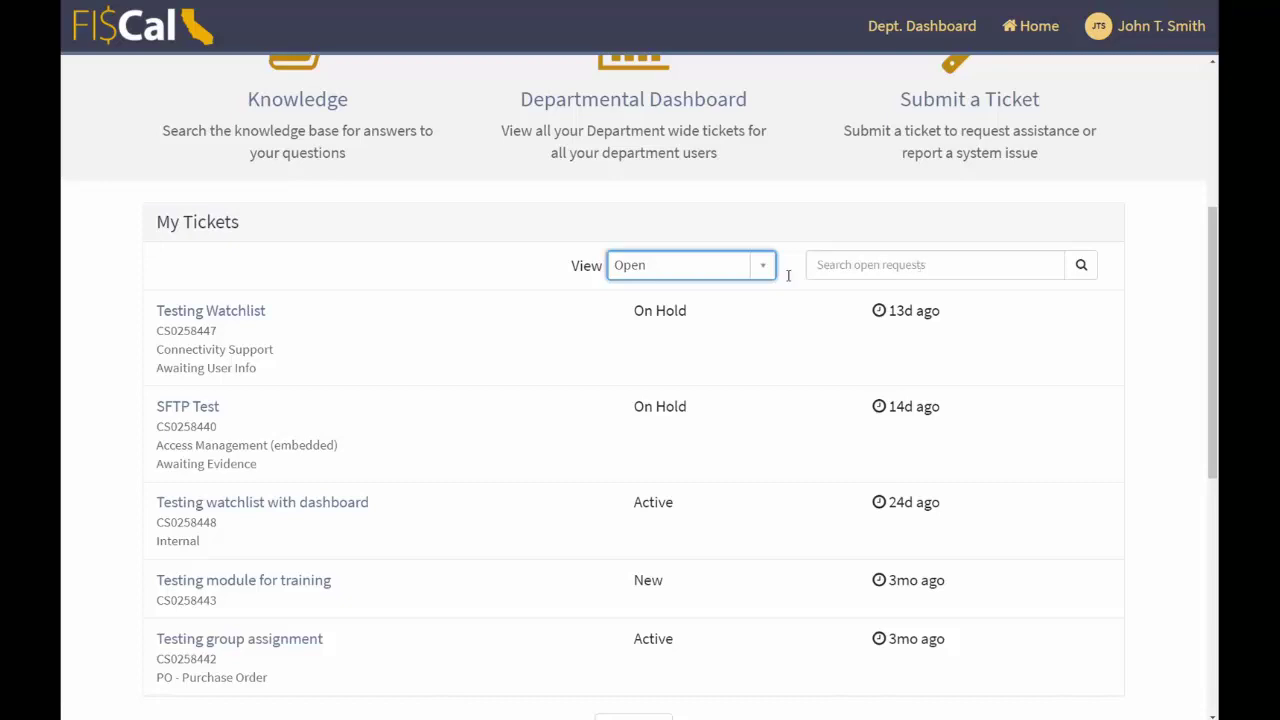
- Review the open tickets, noting the Awaiting User Info and Awaiting Evidence statuses
{"action": "scroll", "coordinate": [222, 369], "scroll_direction": "down", "scroll_amount": 1}
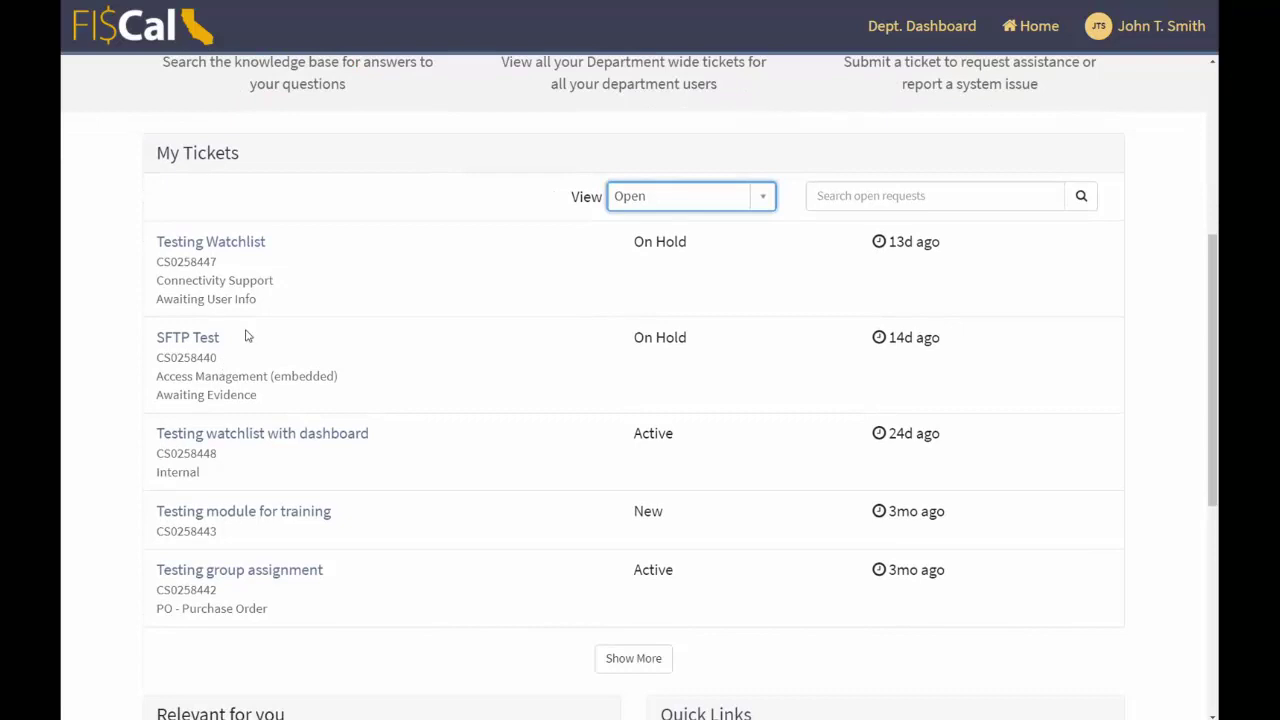
{"action": "left_click_drag", "start_coordinate": [266, 300], "coordinate": [165, 313]}
{"action": "left_click_drag", "start_coordinate": [257, 404], "coordinate": [164, 387]}
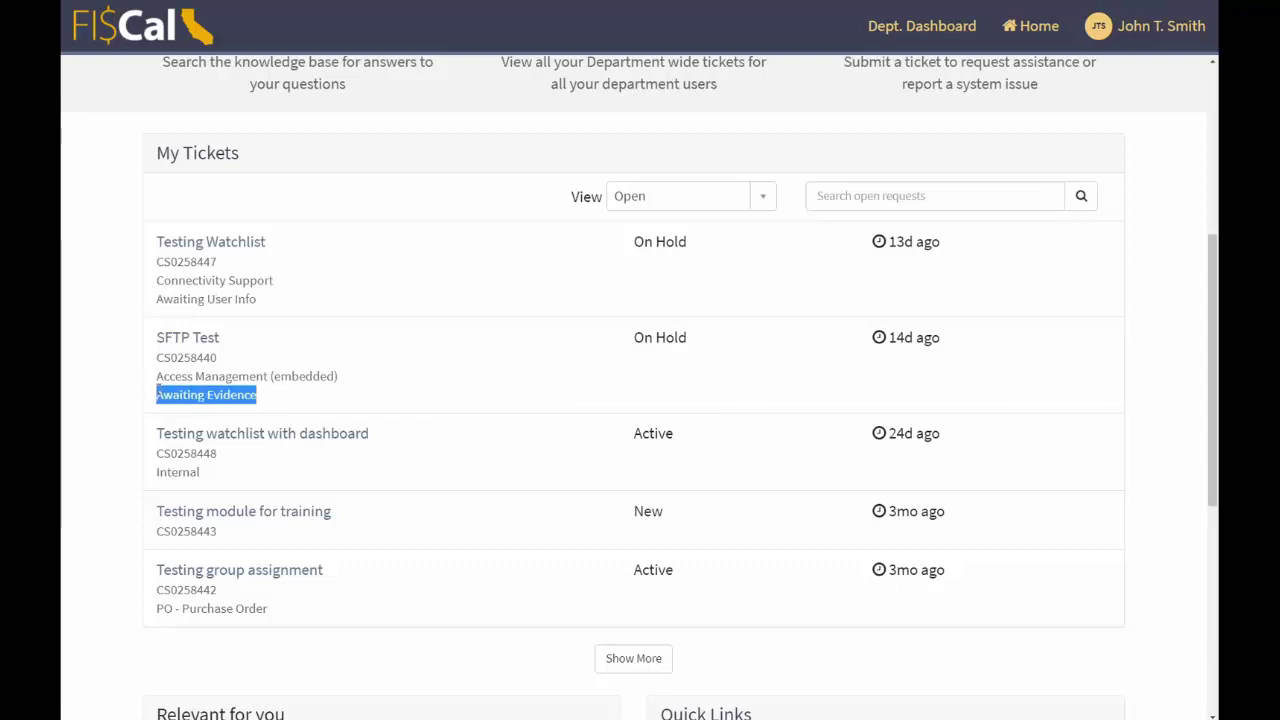
{"action": "left_click", "coordinate": [266, 310]}
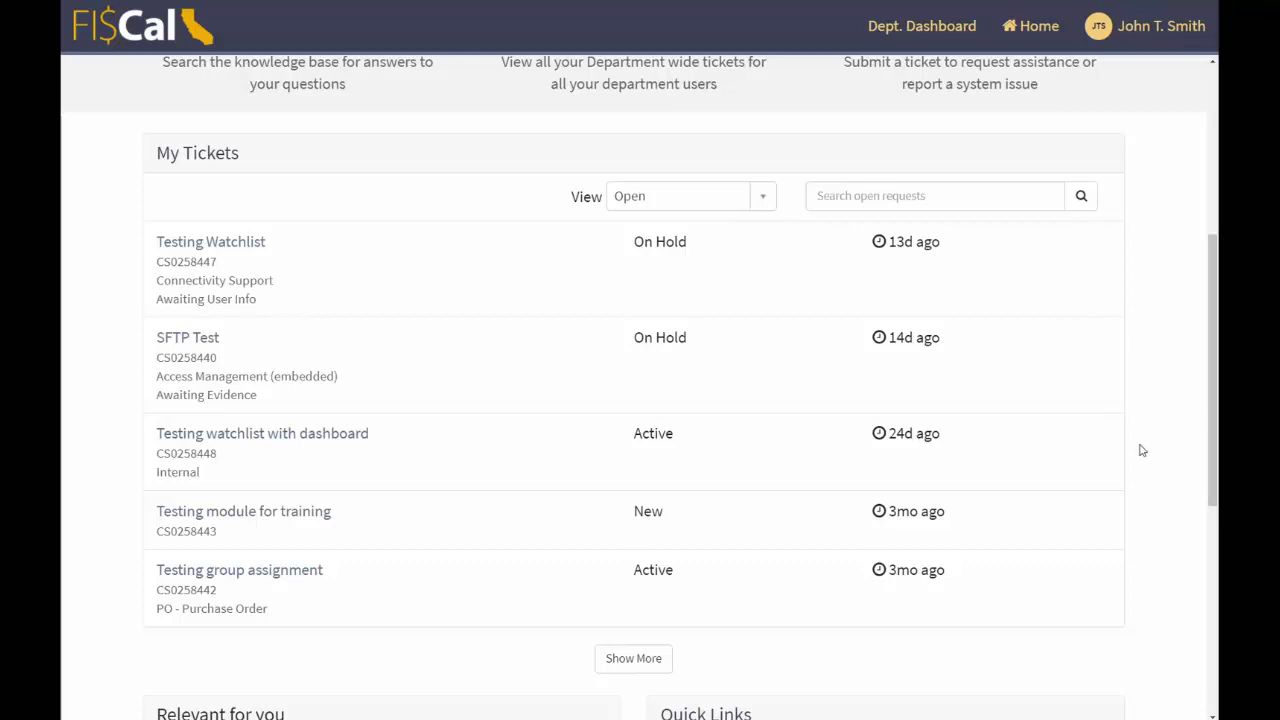
{"action": "scroll", "coordinate": [1144, 453], "scroll_direction": "down", "scroll_amount": 2}
{"action": "scroll", "coordinate": [1160, 453], "scroll_direction": "down", "scroll_amount": 4}
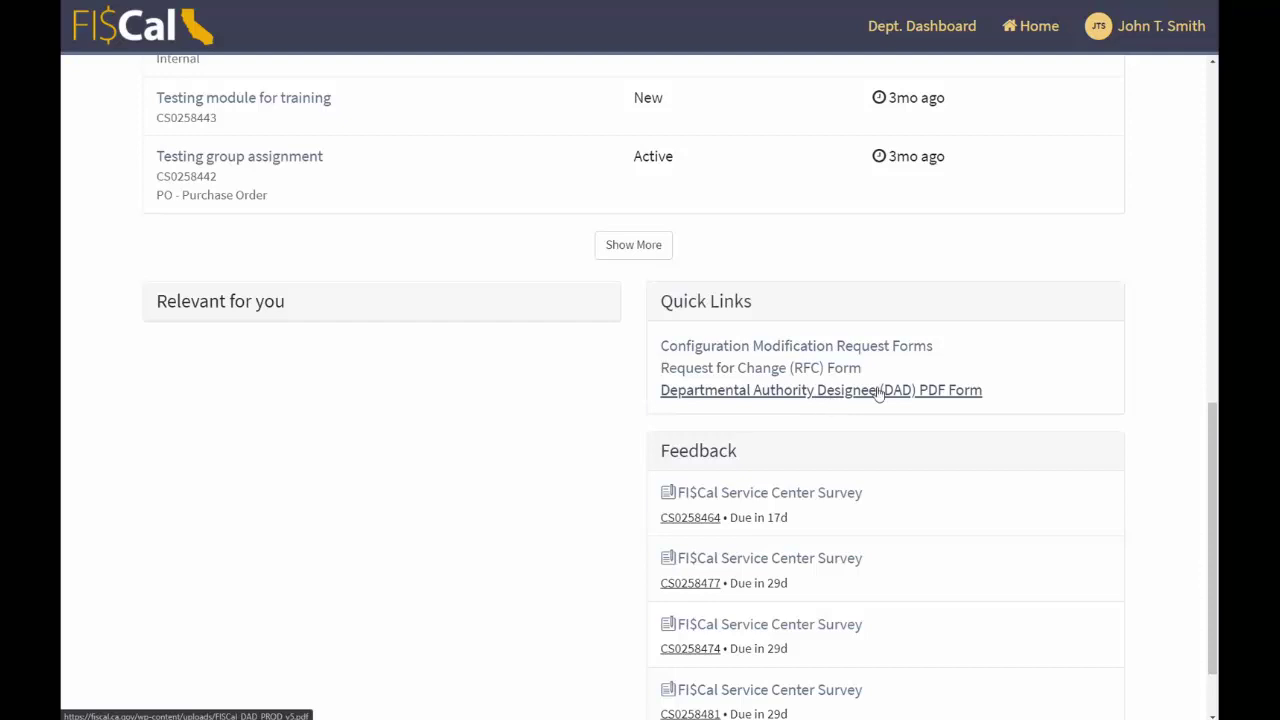
{"action": "scroll", "coordinate": [1165, 376], "scroll_direction": "down", "scroll_amount": 1}
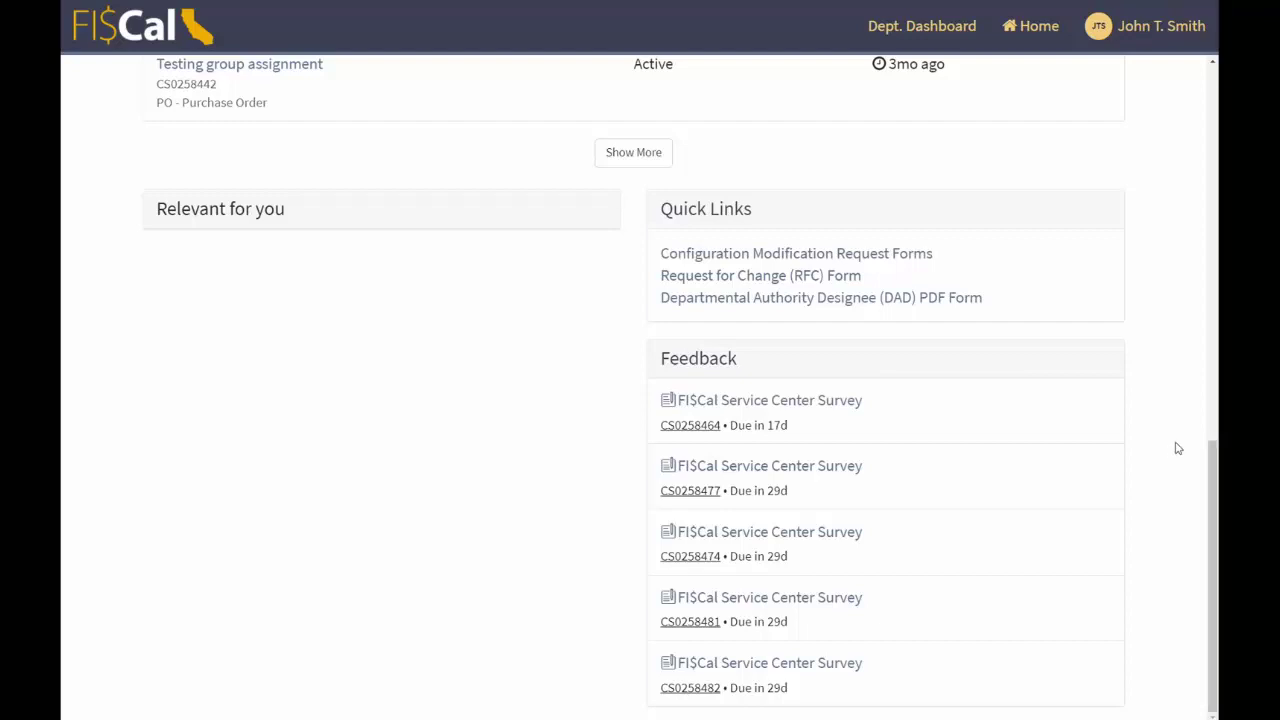
{"action": "scroll", "coordinate": [1174, 448], "scroll_direction": "up", "scroll_amount": 10}
{"action": "scroll", "coordinate": [1174, 452], "scroll_direction": "up", "scroll_amount": 2}
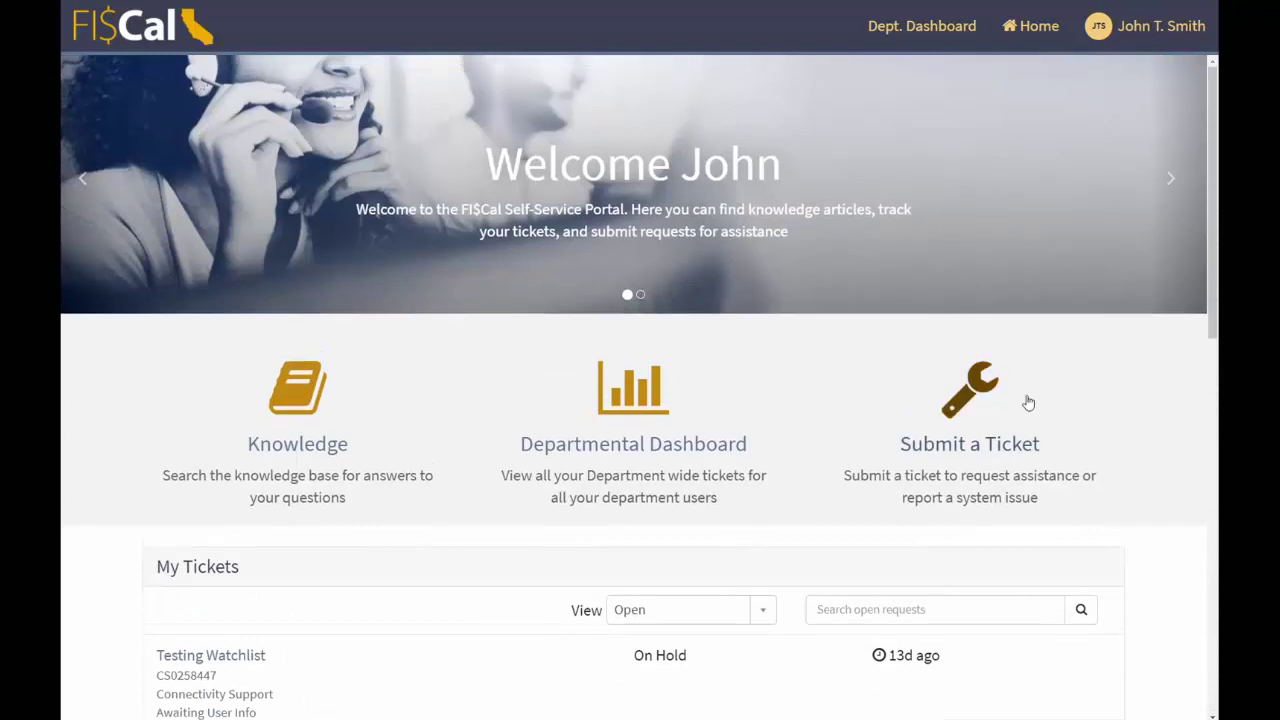
- Open the Submit a Ticket form from the Home page and scroll through its fields
{"action": "left_click", "coordinate": [977, 379]}
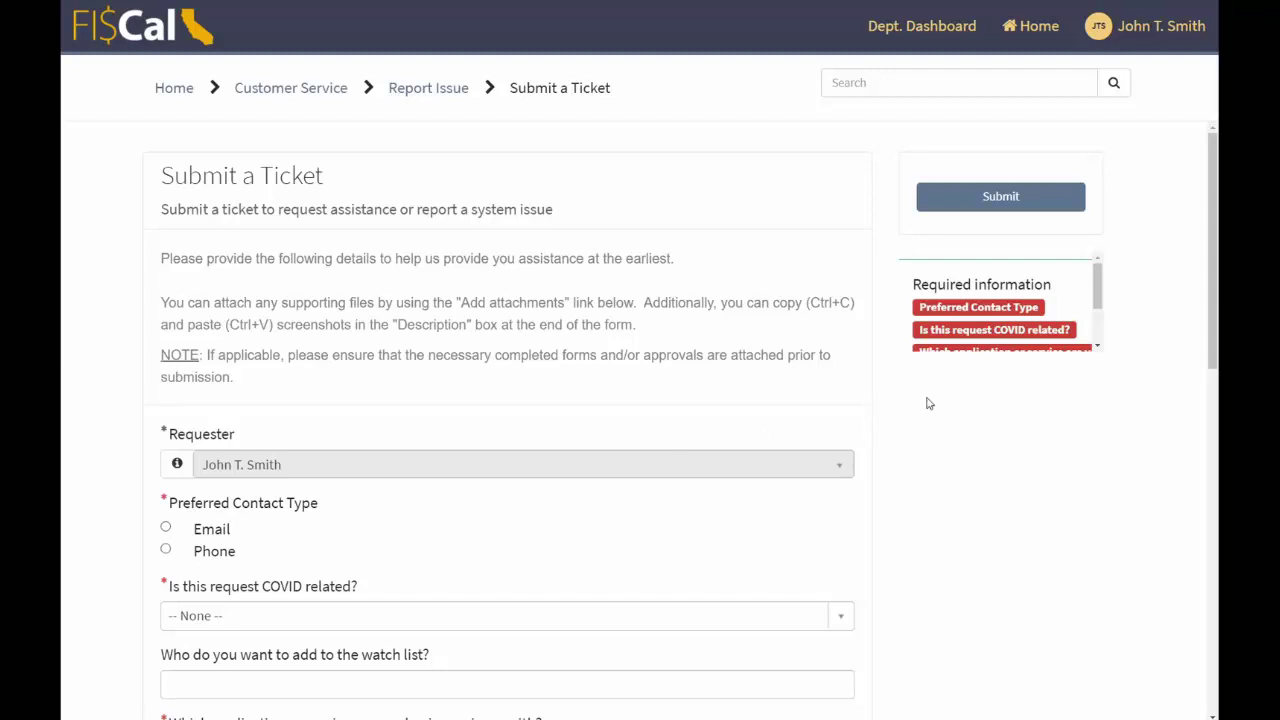
{"action": "scroll", "coordinate": [918, 413], "scroll_direction": "down", "scroll_amount": 1}
{"action": "scroll", "coordinate": [920, 404], "scroll_direction": "down", "scroll_amount": 2}
{"action": "scroll", "coordinate": [291, 288], "scroll_direction": "up", "scroll_amount": 1}
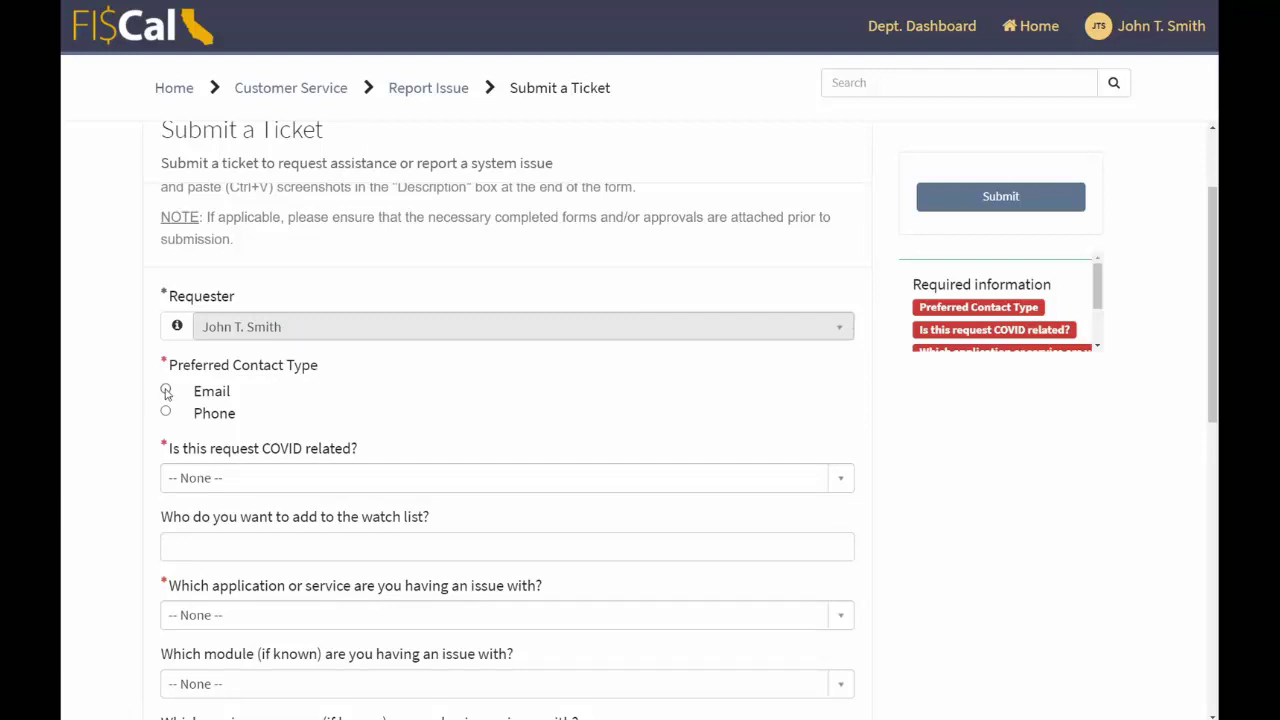
- Choose Phone as preferred contact type and move through the Contact number and Availability fields
{"action": "left_click", "coordinate": [165, 411]}
{"action": "scroll", "coordinate": [350, 423], "scroll_direction": "down", "scroll_amount": 1}
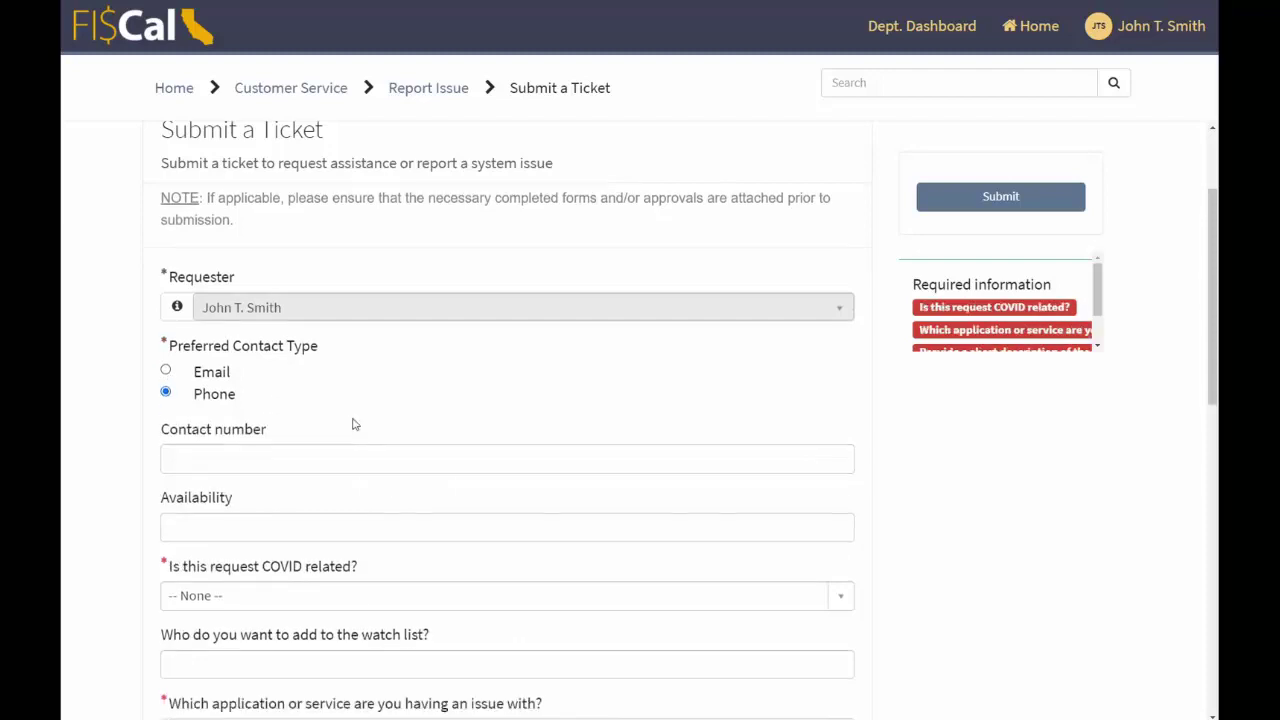
{"action": "left_click", "coordinate": [301, 401]}
{"action": "left_click", "coordinate": [461, 467]}
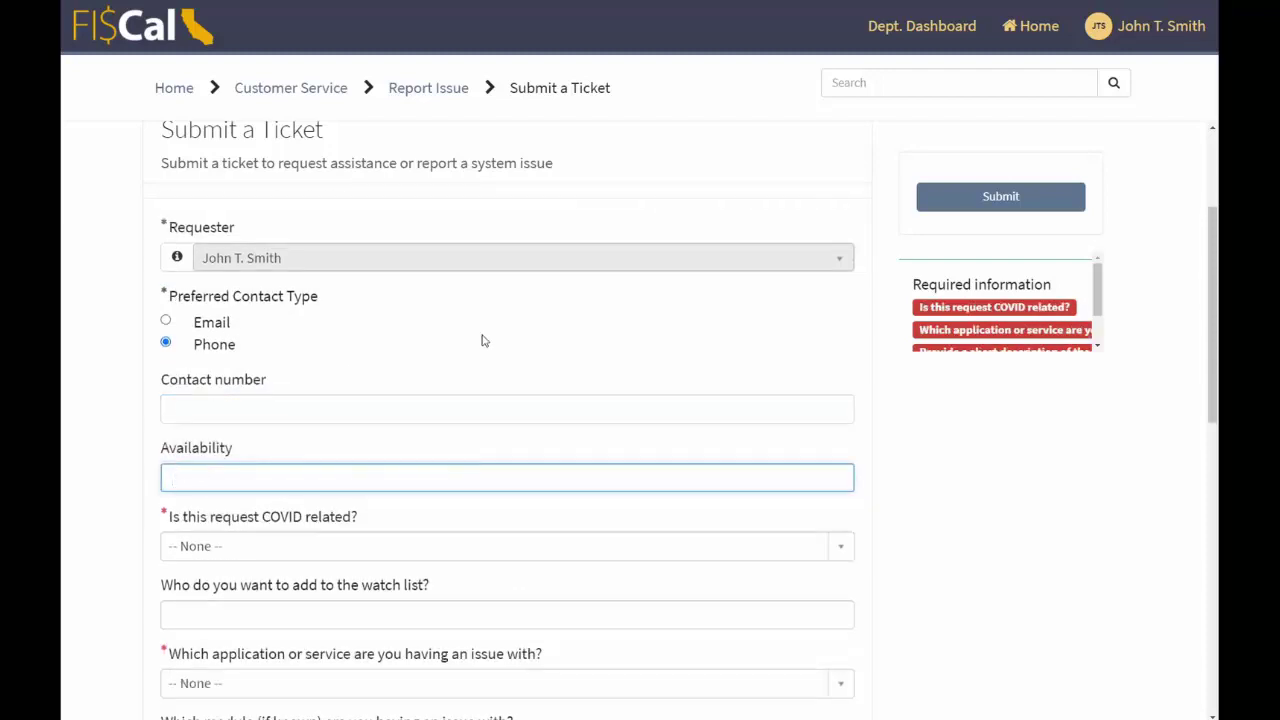
{"action": "scroll", "coordinate": [957, 409], "scroll_direction": "down", "scroll_amount": 1}
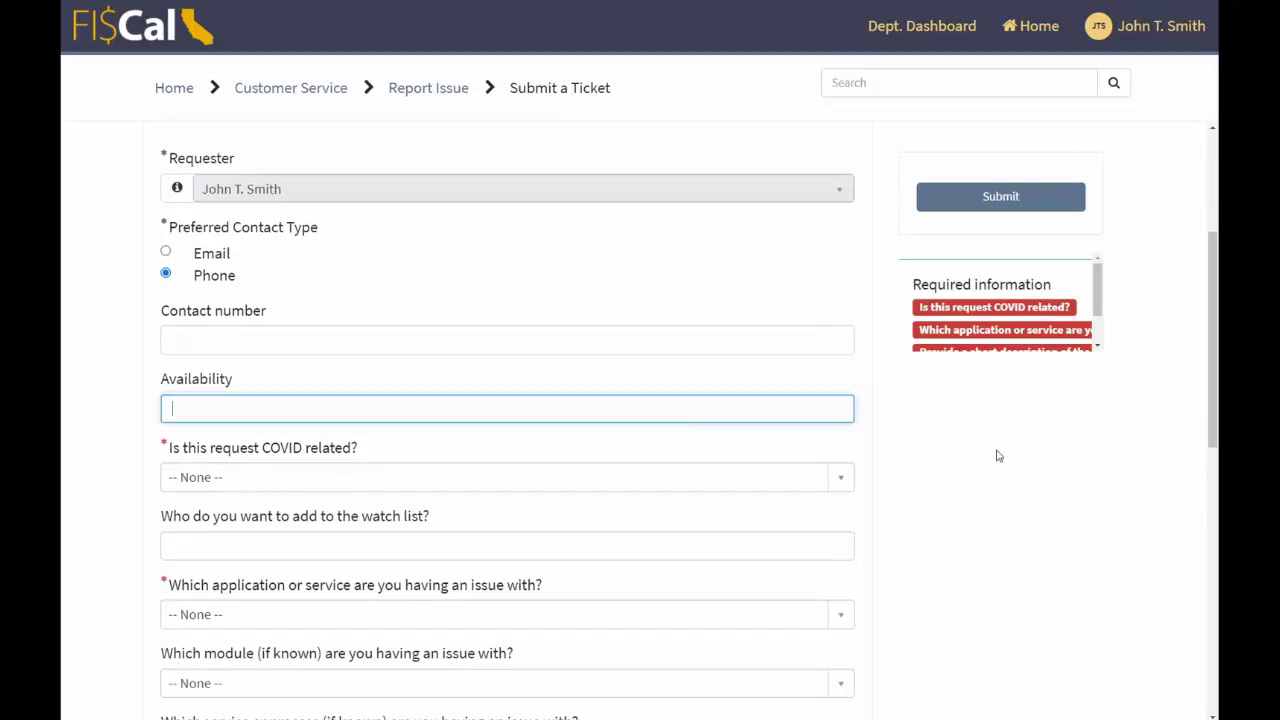
{"action": "scroll", "coordinate": [997, 456], "scroll_direction": "down", "scroll_amount": 1}
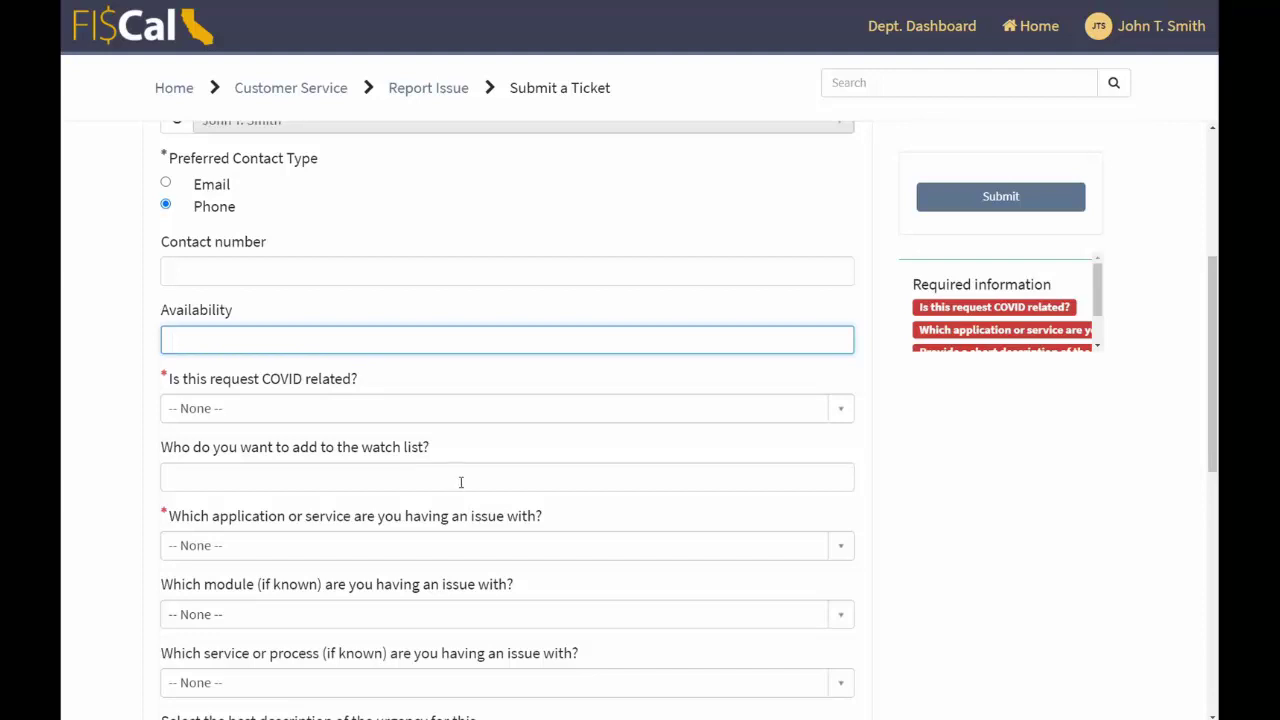
{"action": "scroll", "coordinate": [460, 490], "scroll_direction": "down", "scroll_amount": 3}
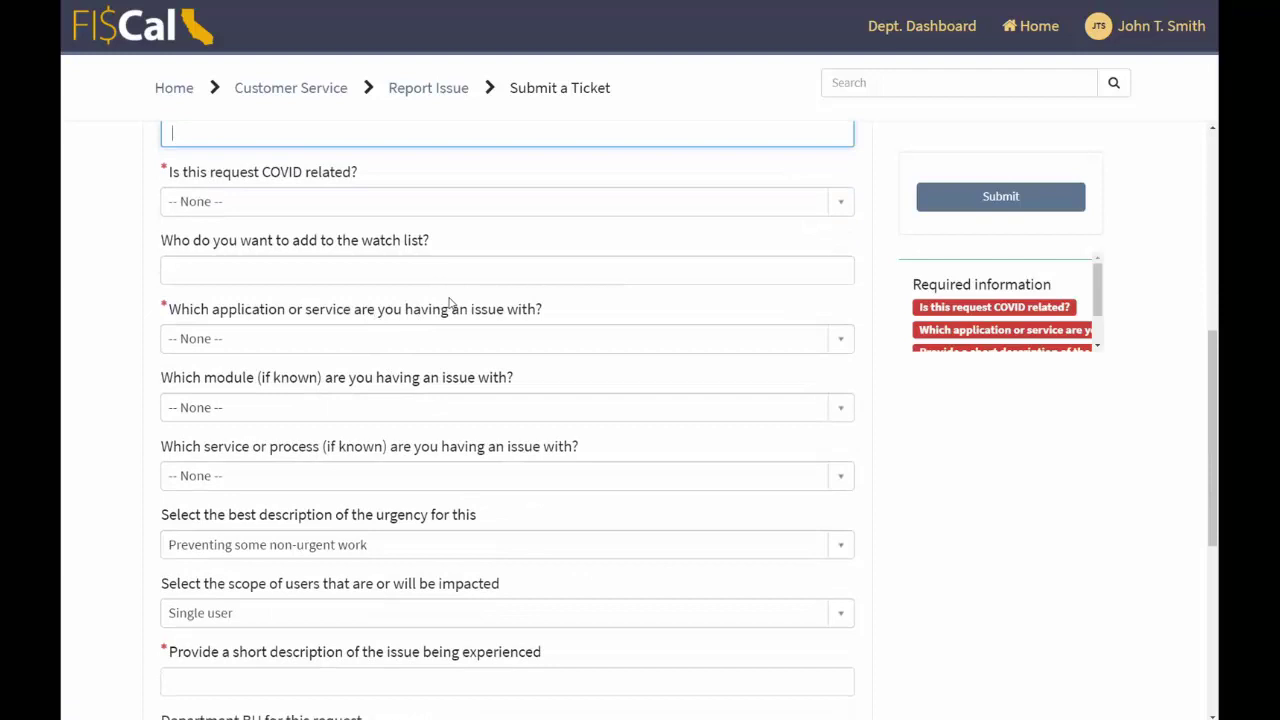
- Select PeopleSoft (Accounting, Procurement, Cash Management) as the application with the issue
{"action": "left_click", "coordinate": [475, 338]}
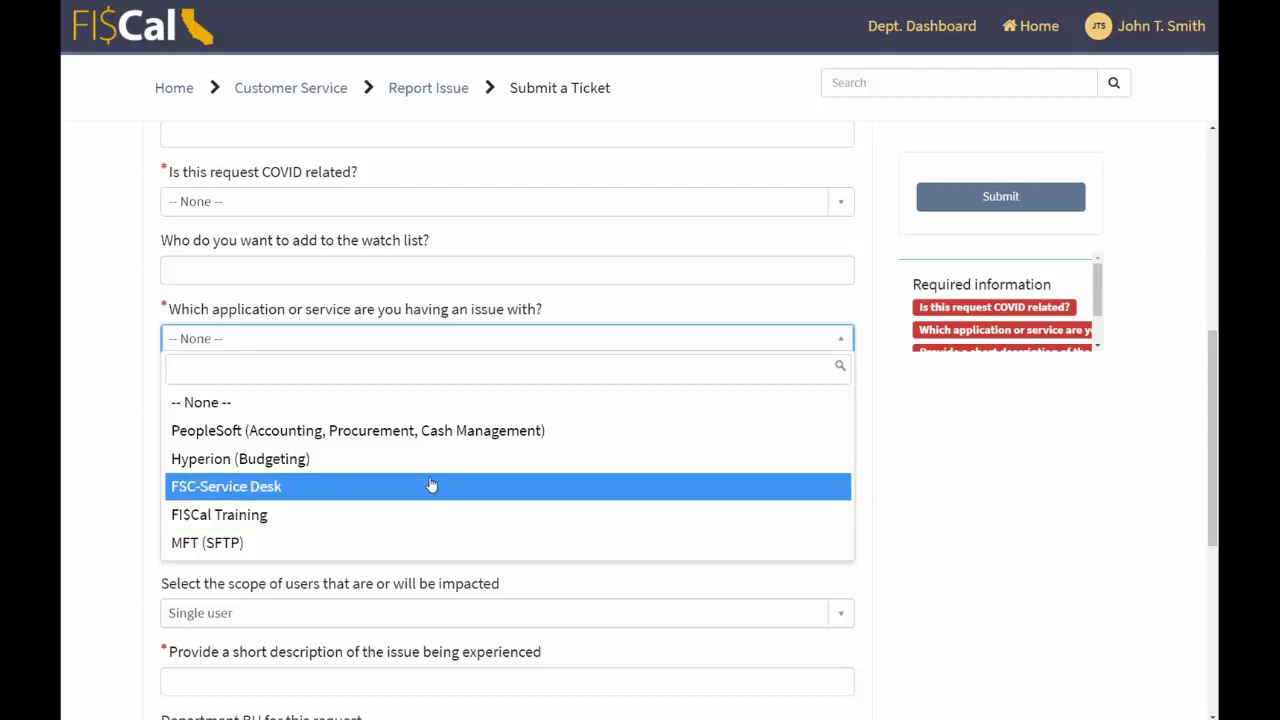
{"action": "left_click", "coordinate": [449, 430]}
{"action": "scroll", "coordinate": [886, 451], "scroll_direction": "down", "scroll_amount": 1}
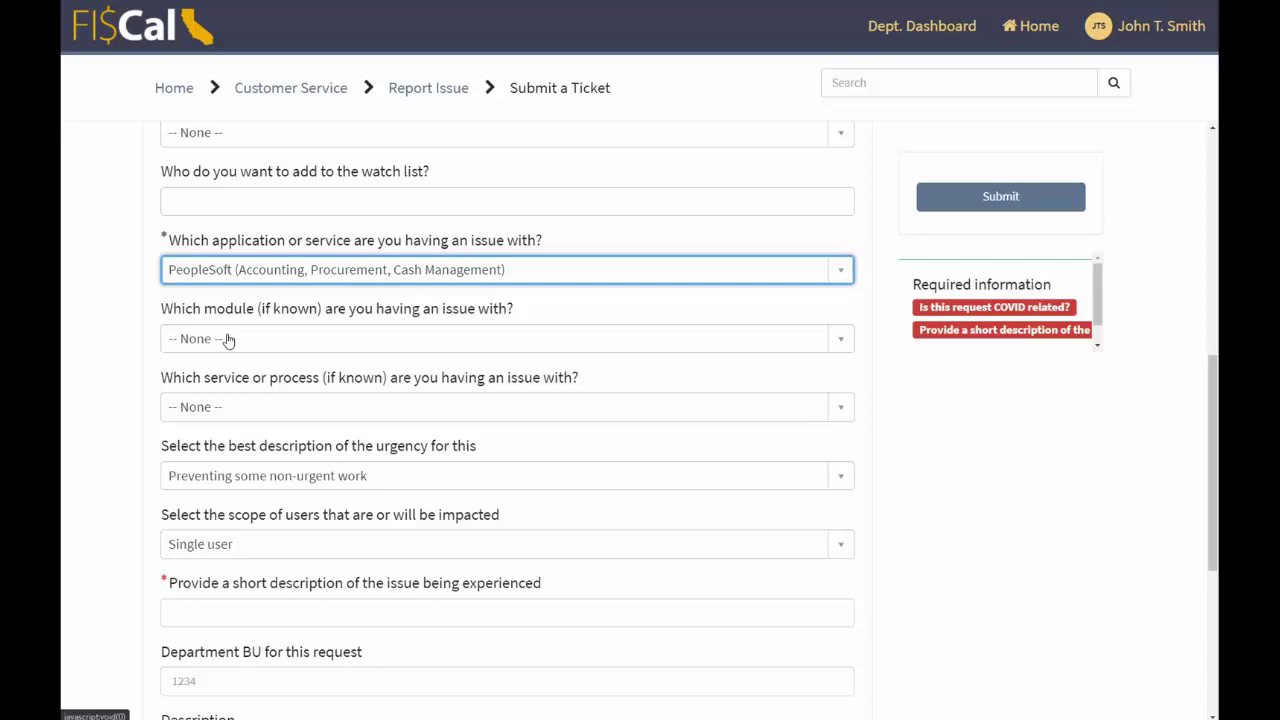
{"action": "scroll", "coordinate": [228, 340], "scroll_direction": "down", "scroll_amount": 1}
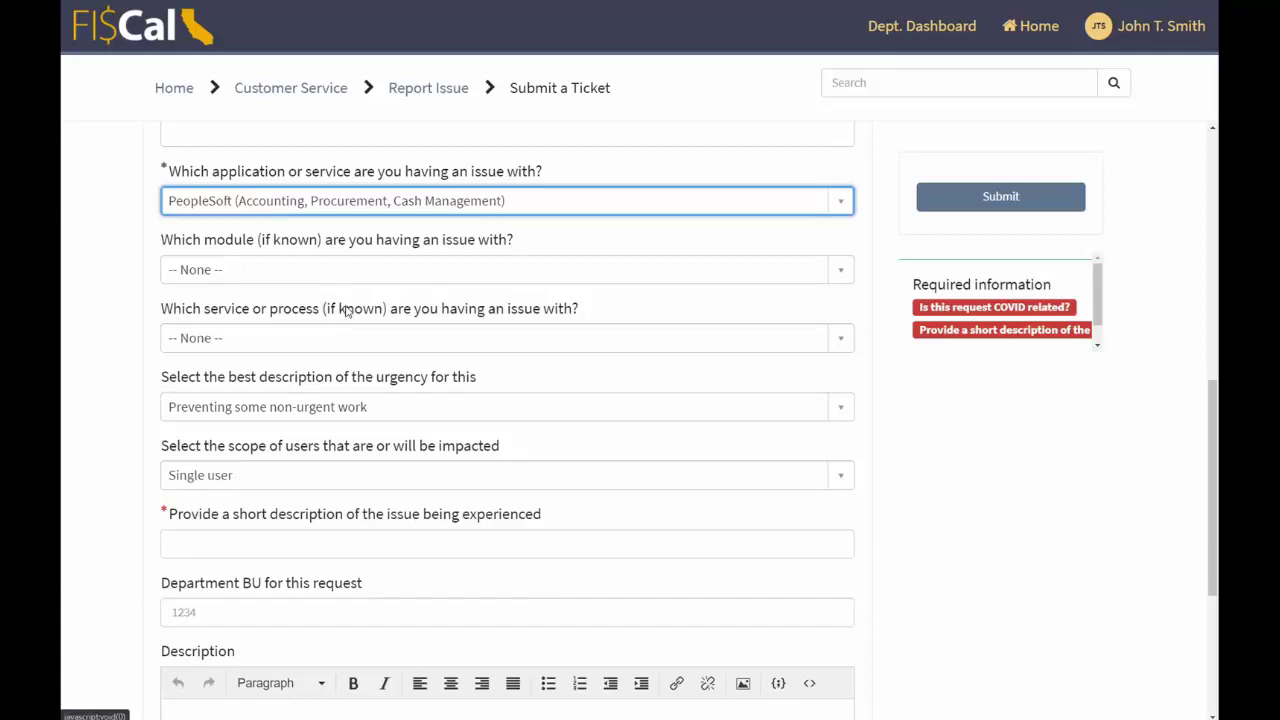
{"action": "scroll", "coordinate": [347, 313], "scroll_direction": "up", "scroll_amount": 1}
- Set the module to PO - Purchase Order and the process to PO Approval / Status
{"action": "left_click", "coordinate": [352, 338]}
{"action": "scroll", "coordinate": [350, 463], "scroll_direction": "down", "scroll_amount": 3}
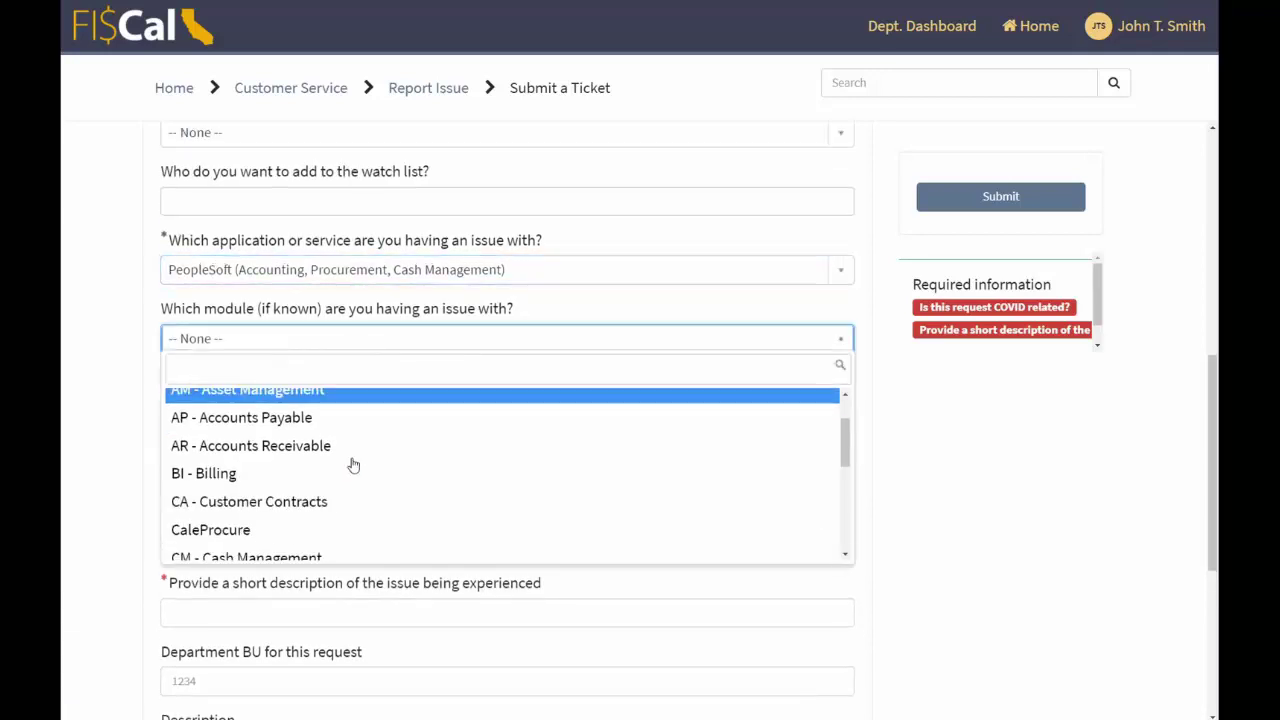
{"action": "scroll", "coordinate": [353, 467], "scroll_direction": "down", "scroll_amount": 3}
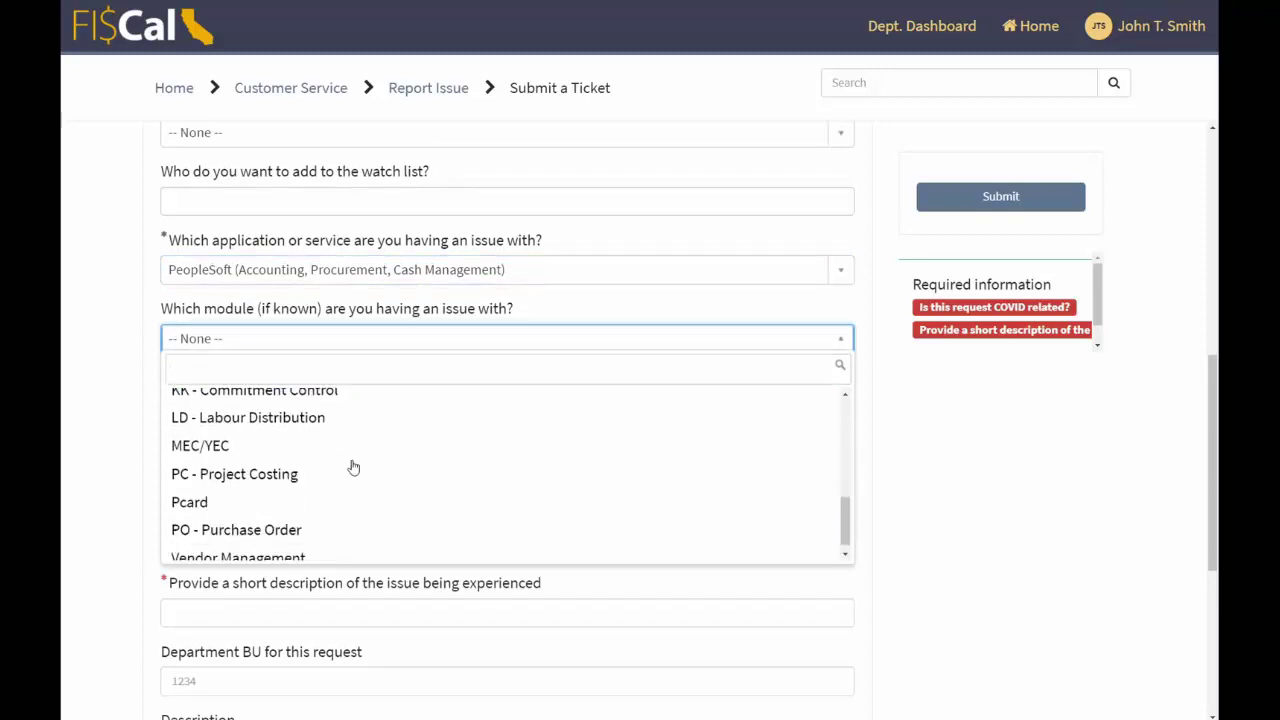
{"action": "left_click", "coordinate": [333, 522]}
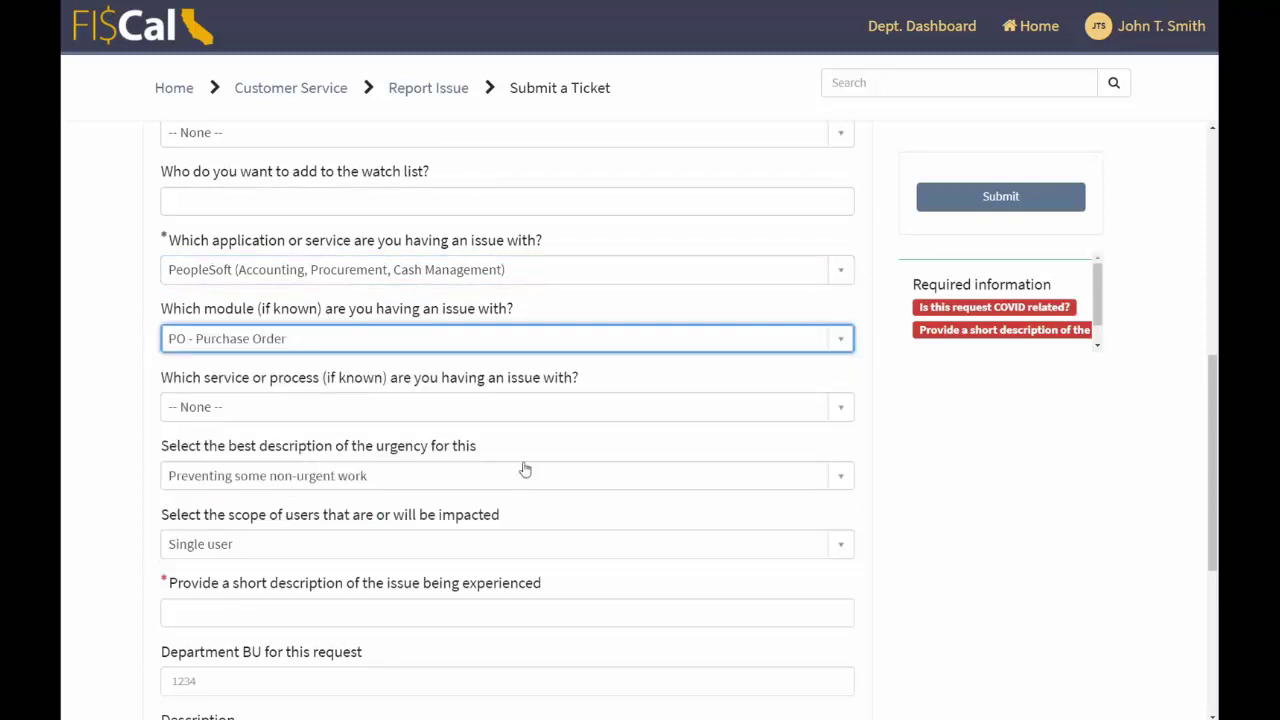
{"action": "left_click", "coordinate": [353, 410]}
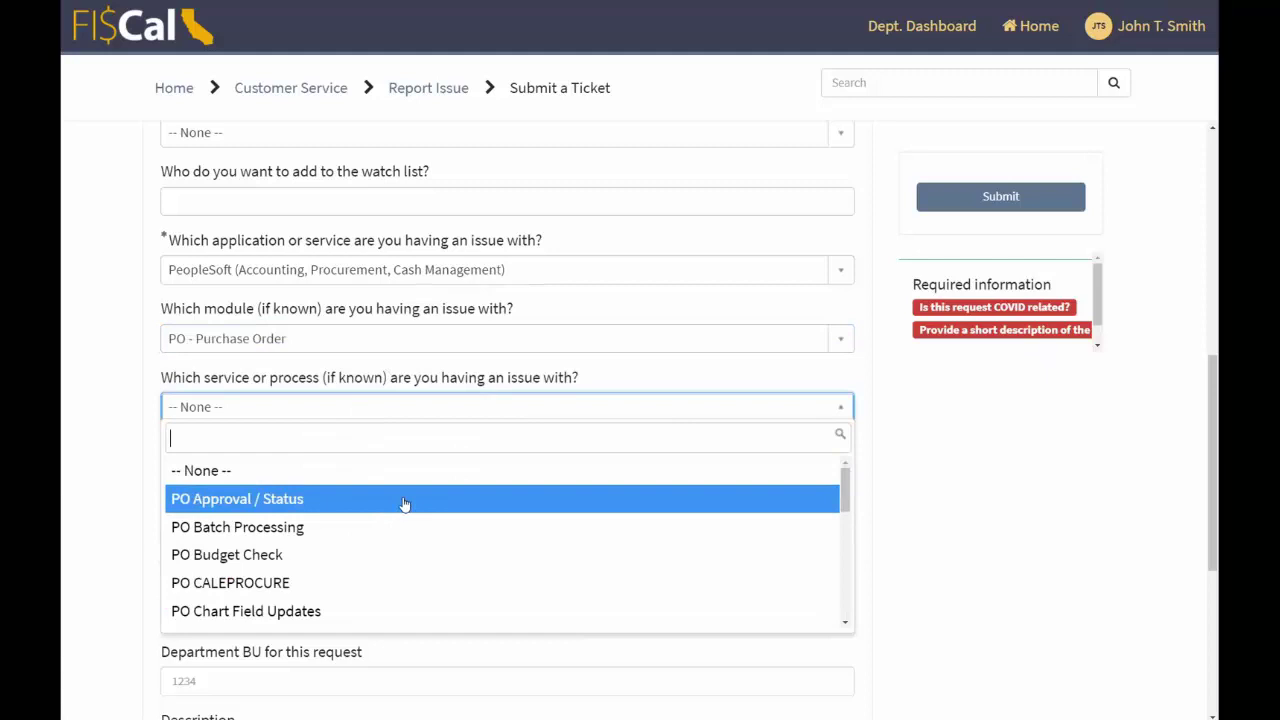
{"action": "left_click", "coordinate": [404, 502]}
- Set urgency to No immediate urgency and the impacted-user scope to Single user
{"action": "scroll", "coordinate": [567, 476], "scroll_direction": "down", "scroll_amount": 1}
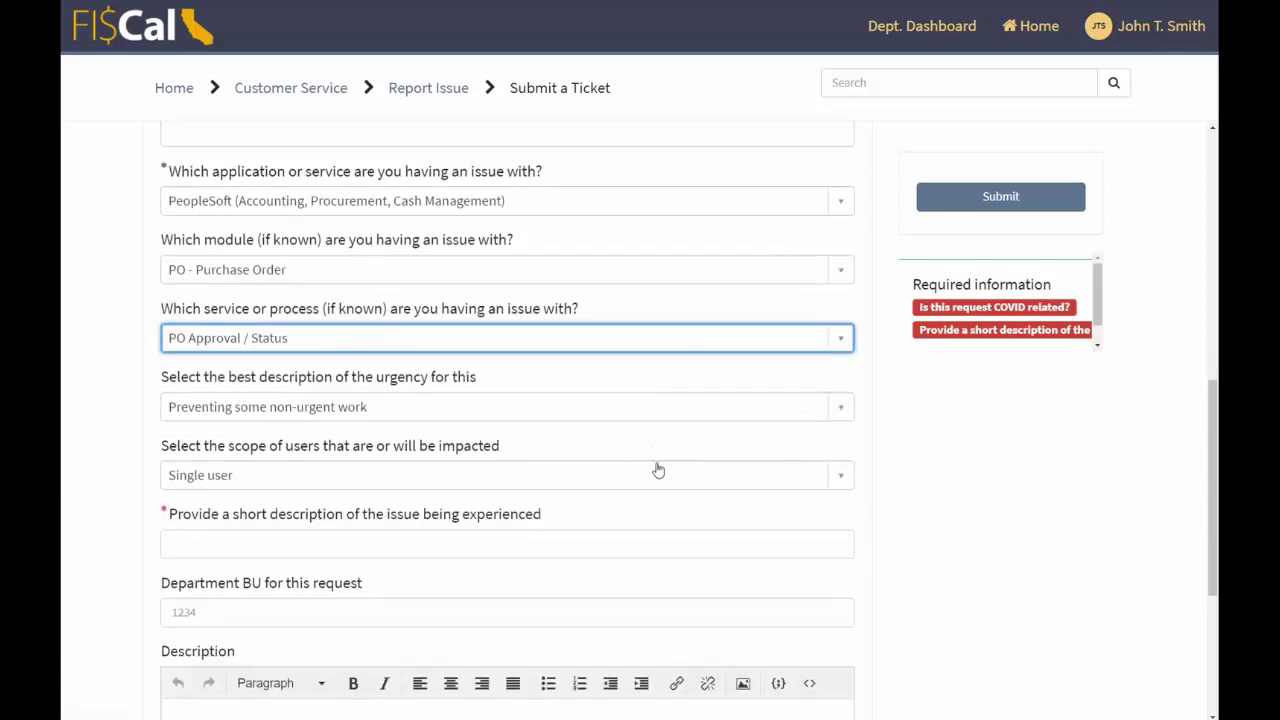
{"action": "left_click", "coordinate": [633, 416]}
{"action": "left_click", "coordinate": [466, 553]}
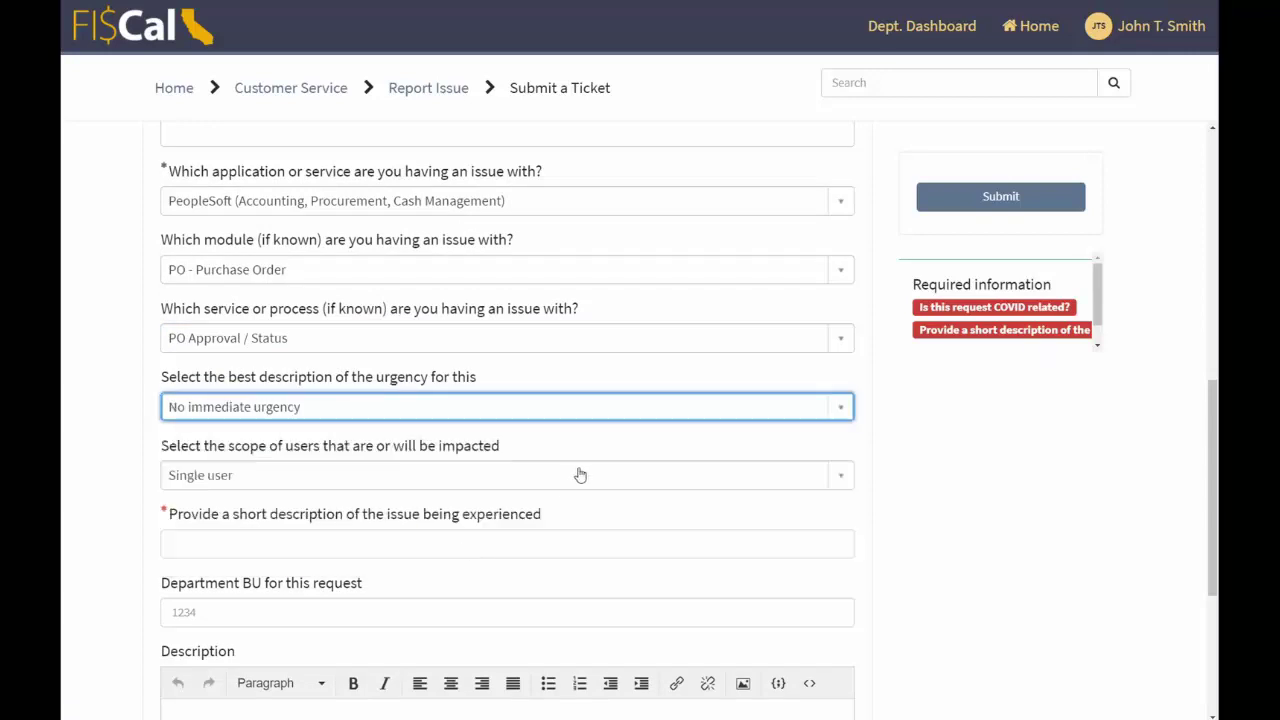
{"action": "left_click", "coordinate": [581, 475]}
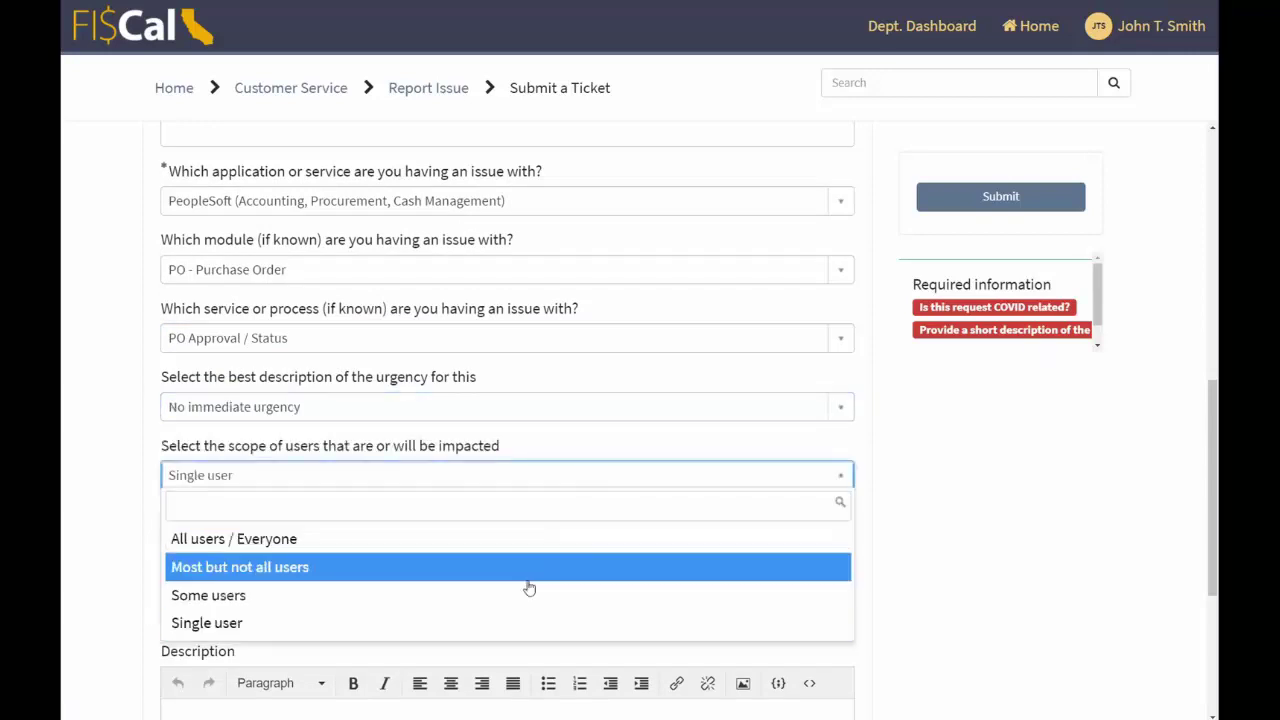
{"action": "left_click", "coordinate": [521, 623]}
{"action": "scroll", "coordinate": [826, 540], "scroll_direction": "down", "scroll_amount": 1}
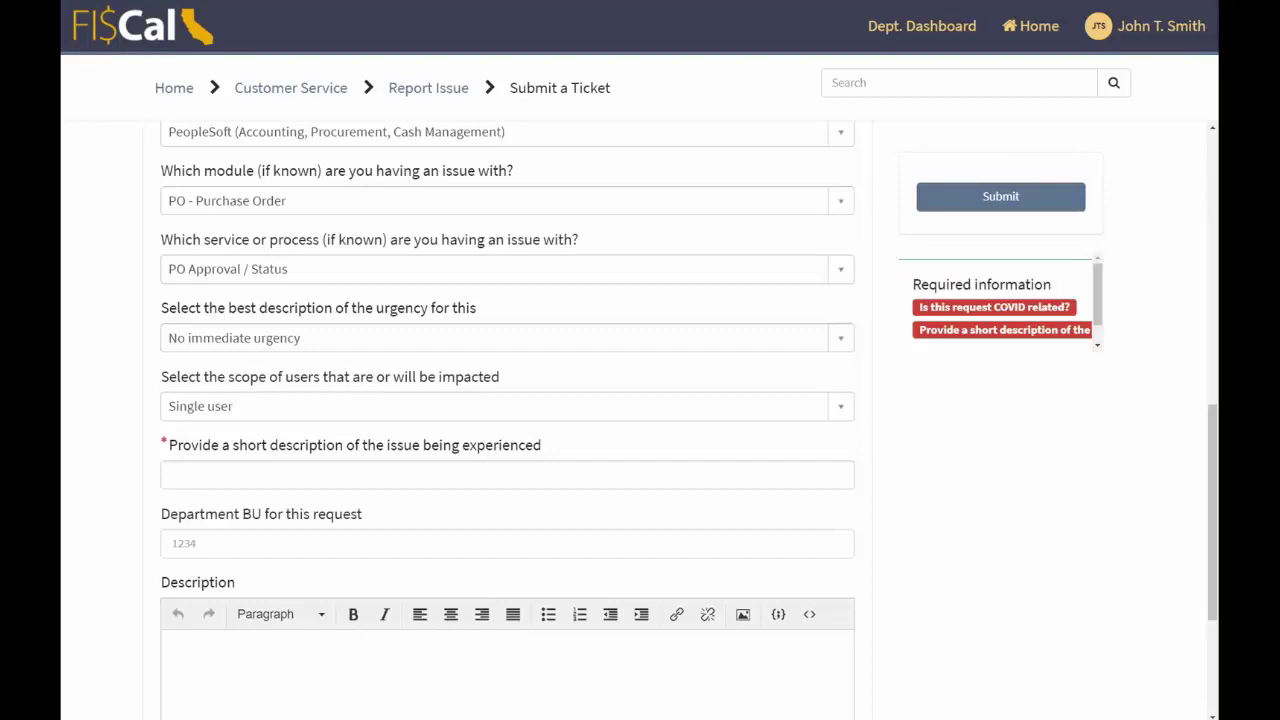
- Enter the short description 'Unable to approve PO 333878' and Department BU 7760
{"action": "left_click", "coordinate": [563, 483]}
{"action": "type", "text": "Unable to approve PO 333878"}
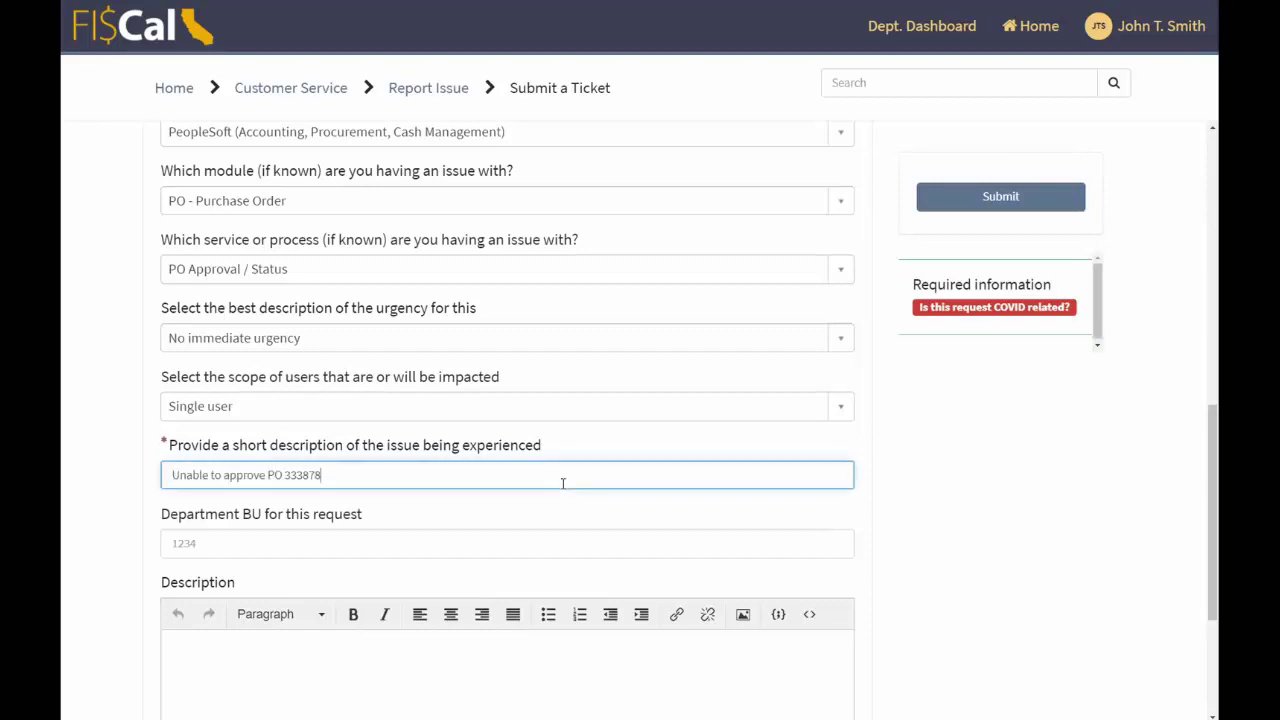
{"action": "left_click", "coordinate": [534, 533]}
{"action": "type", "text": "7760"}
{"action": "scroll", "coordinate": [651, 503], "scroll_direction": "down", "scroll_amount": 2}
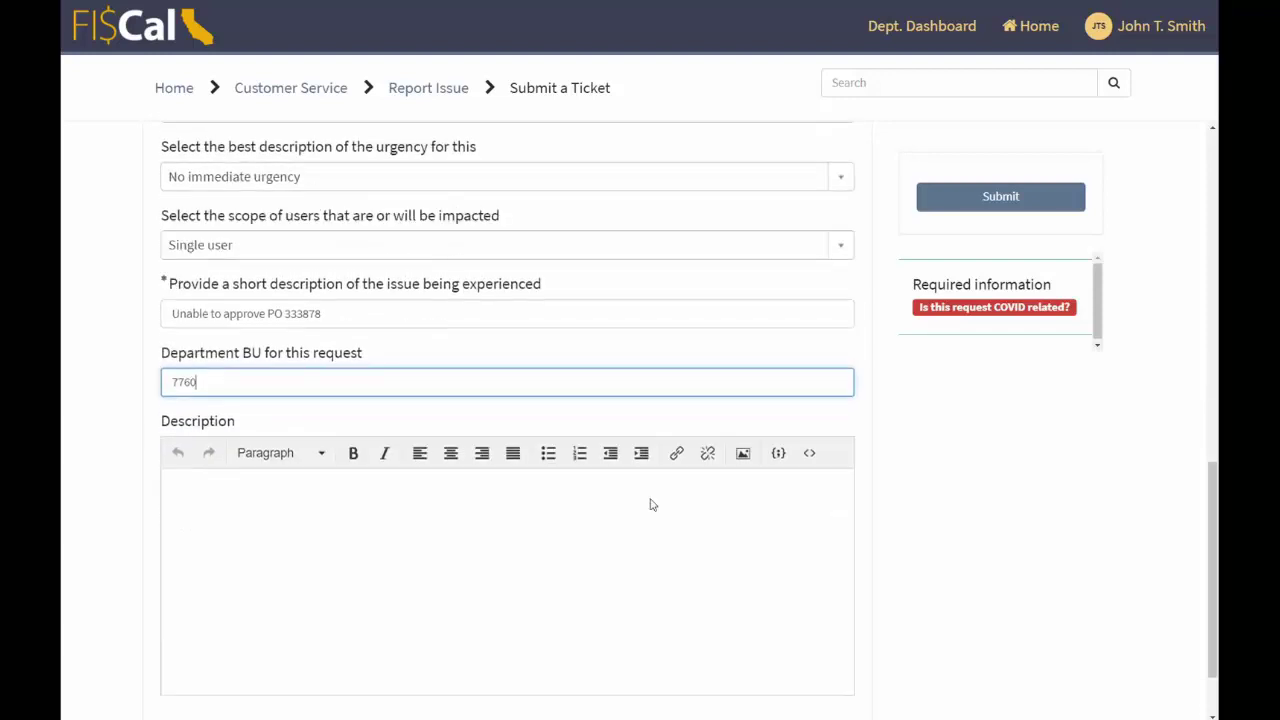
- Paste the prepared description text into Description, keeping its original formatting
{"action": "left_click", "coordinate": [677, 486]}
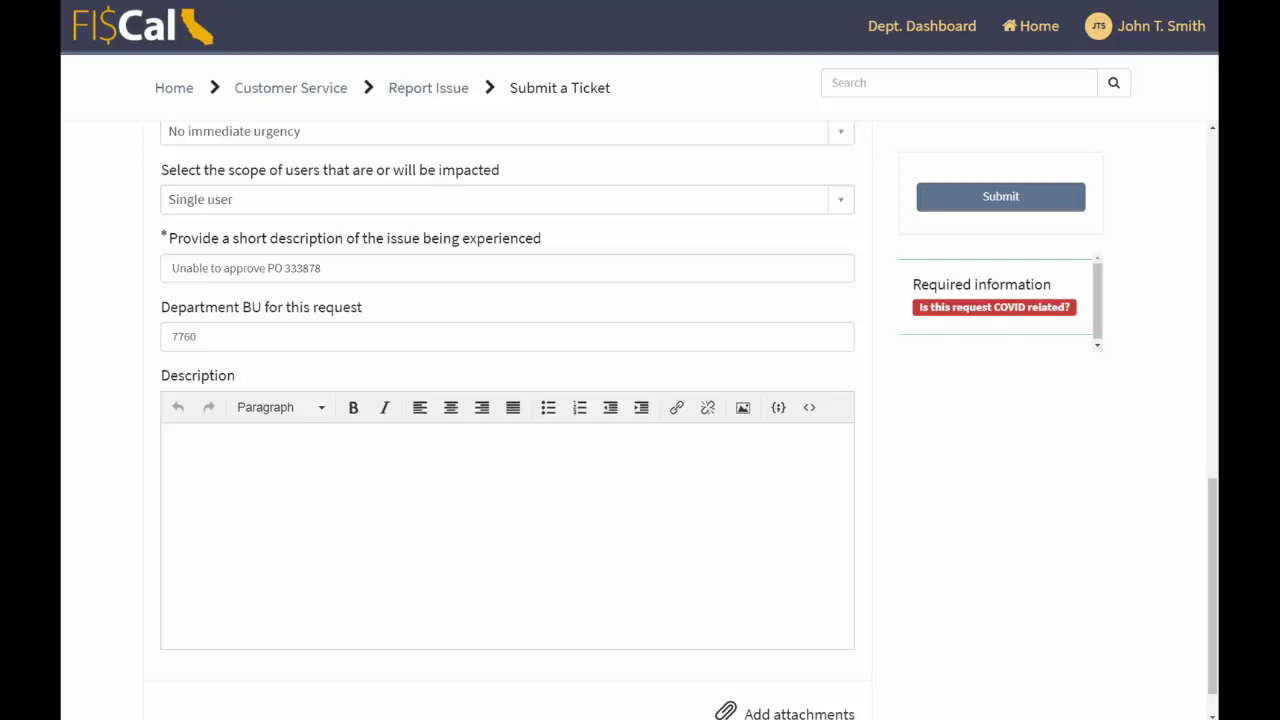
{"action": "key", "text": "ctrl+v"}
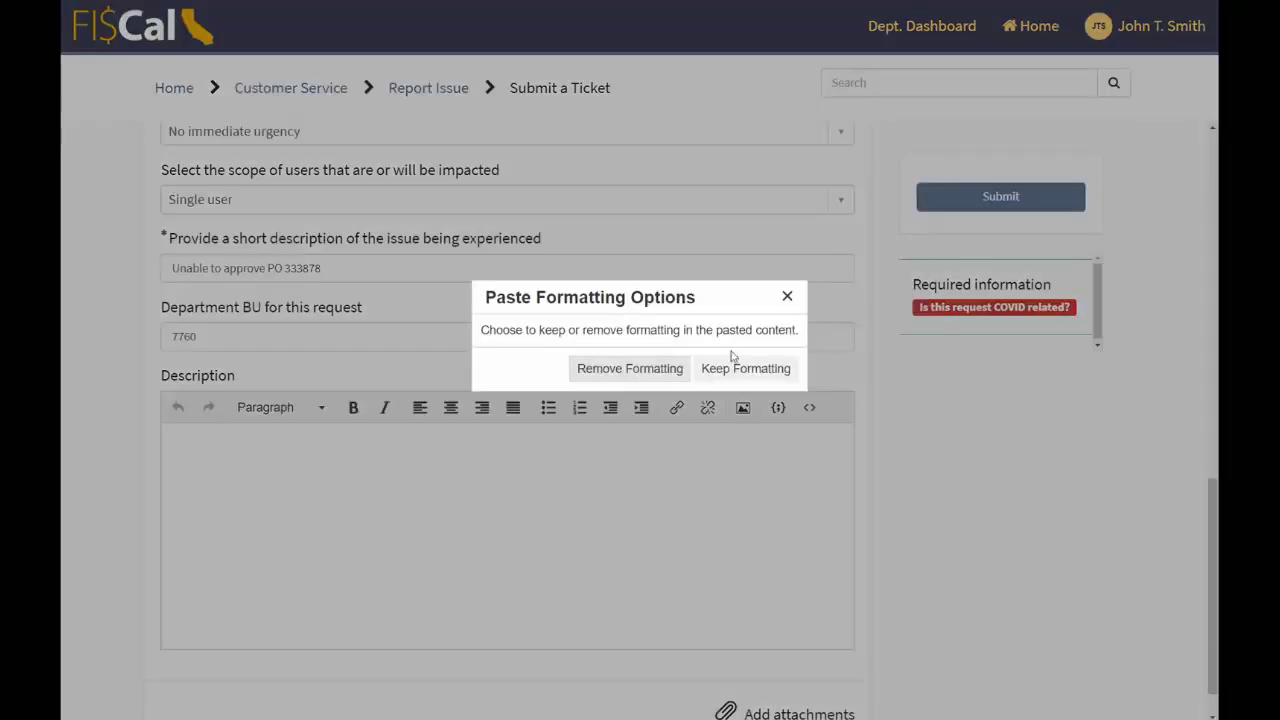
{"action": "left_click", "coordinate": [737, 369]}
{"action": "scroll", "coordinate": [706, 560], "scroll_direction": "up", "scroll_amount": 1}
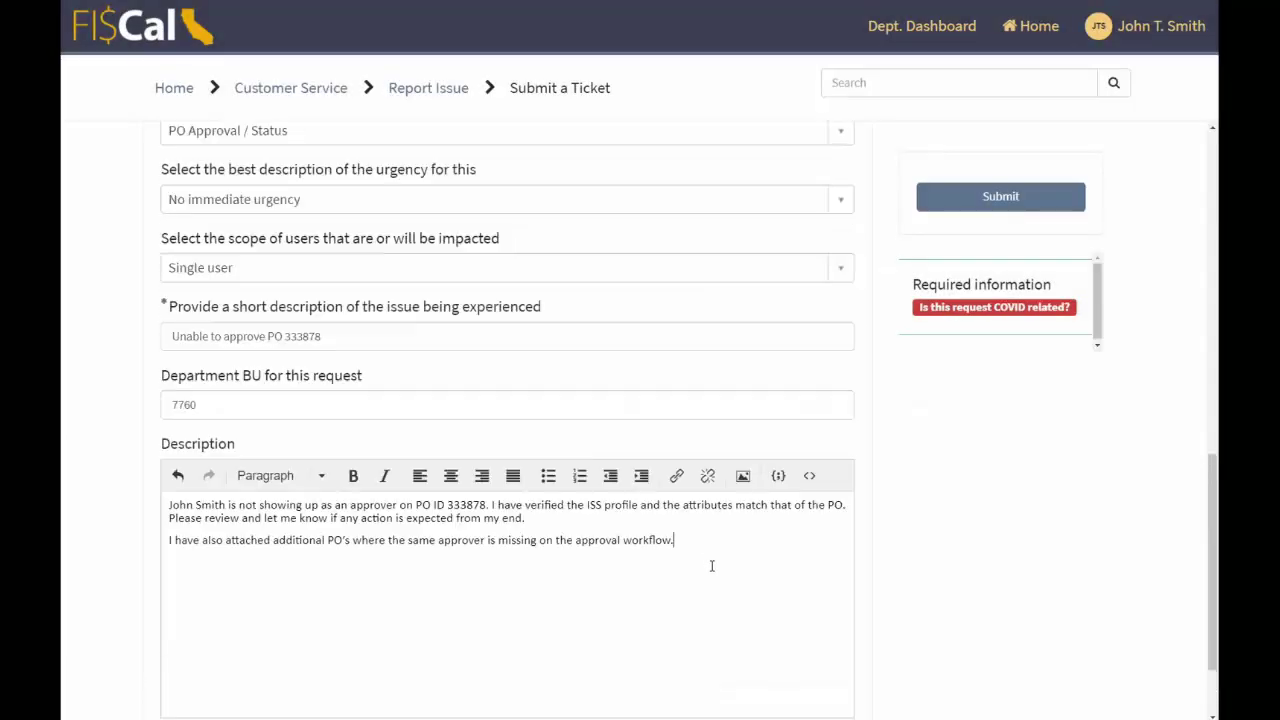
{"action": "scroll", "coordinate": [714, 575], "scroll_direction": "up", "scroll_amount": 2}
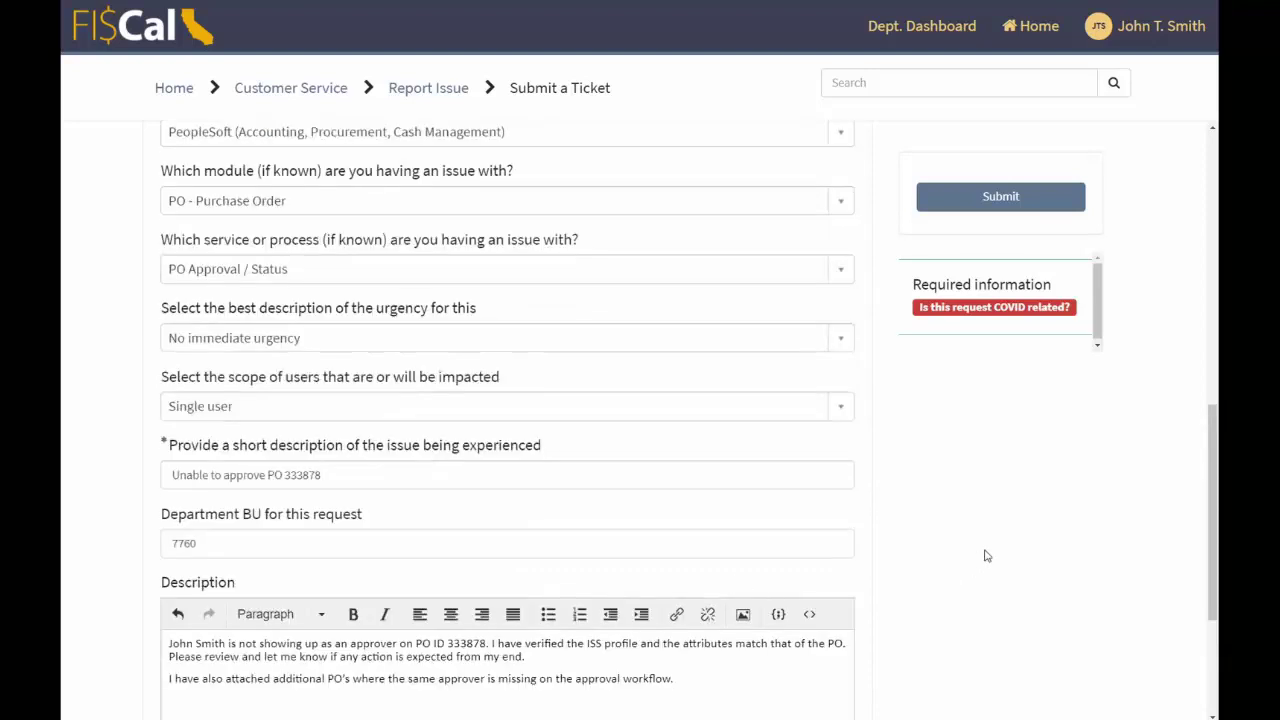
{"action": "scroll", "coordinate": [995, 556], "scroll_direction": "down", "scroll_amount": 2}
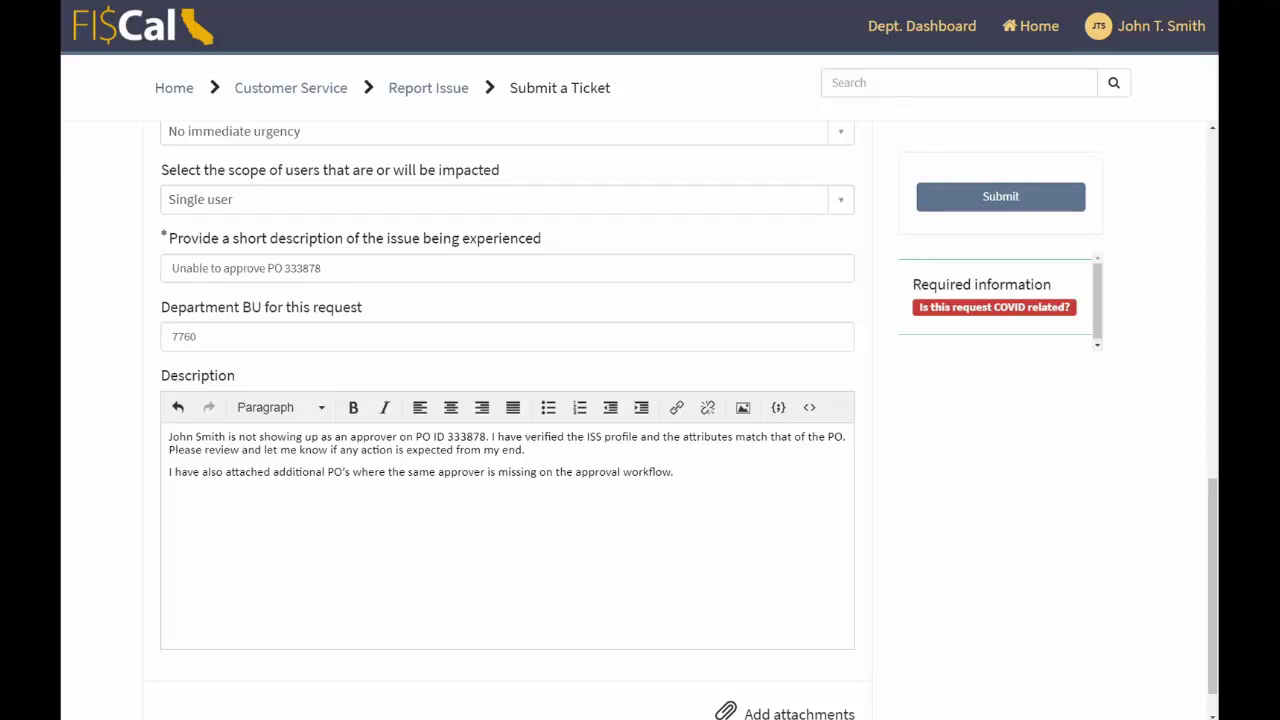
{"action": "type", "text": "John Smith is not showing up as an approver on PO ID 333878. I have verified the ISS profile and the attributes match that of the PO. Please review and let me know if any action is expected from my end. I have also attached additional PO's where the same approver is missing on the approval workflow."}
{"action": "key", "text": "ctrl+z"}
- Paste the approvals screenshot into the description and answer No to COVID related
{"action": "key", "text": "ctrl+v"}
{"action": "scroll", "coordinate": [697, 540], "scroll_direction": "down", "scroll_amount": 5}
{"action": "scroll", "coordinate": [791, 543], "scroll_direction": "up", "scroll_amount": 5}
{"action": "scroll", "coordinate": [289, 423], "scroll_direction": "up", "scroll_amount": 7}
{"action": "left_click", "coordinate": [289, 477]}
{"action": "left_click", "coordinate": [289, 510]}
{"action": "scroll", "coordinate": [931, 514], "scroll_direction": "down", "scroll_amount": 7}
- Add three people to the ticket's watch list by searching each person's name
{"action": "scroll", "coordinate": [886, 474], "scroll_direction": "up", "scroll_amount": 7}
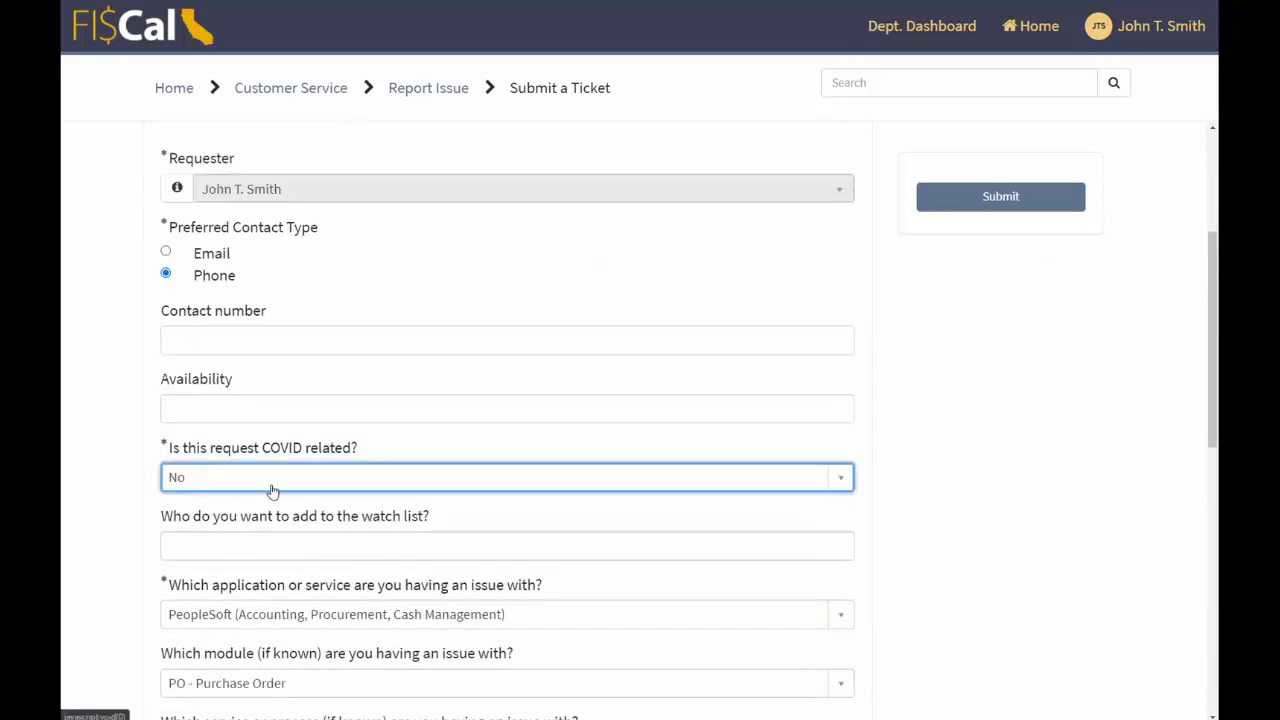
{"action": "left_click", "coordinate": [281, 546]}
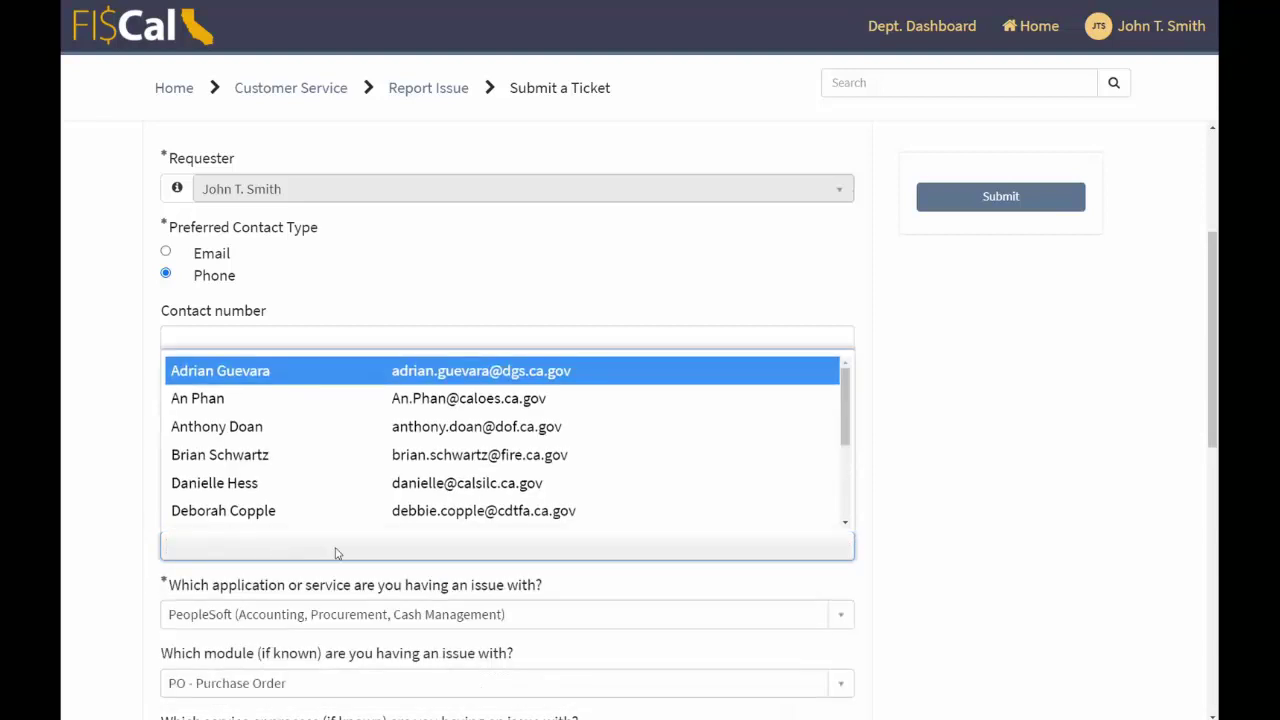
{"action": "type", "text": "MURAT"}
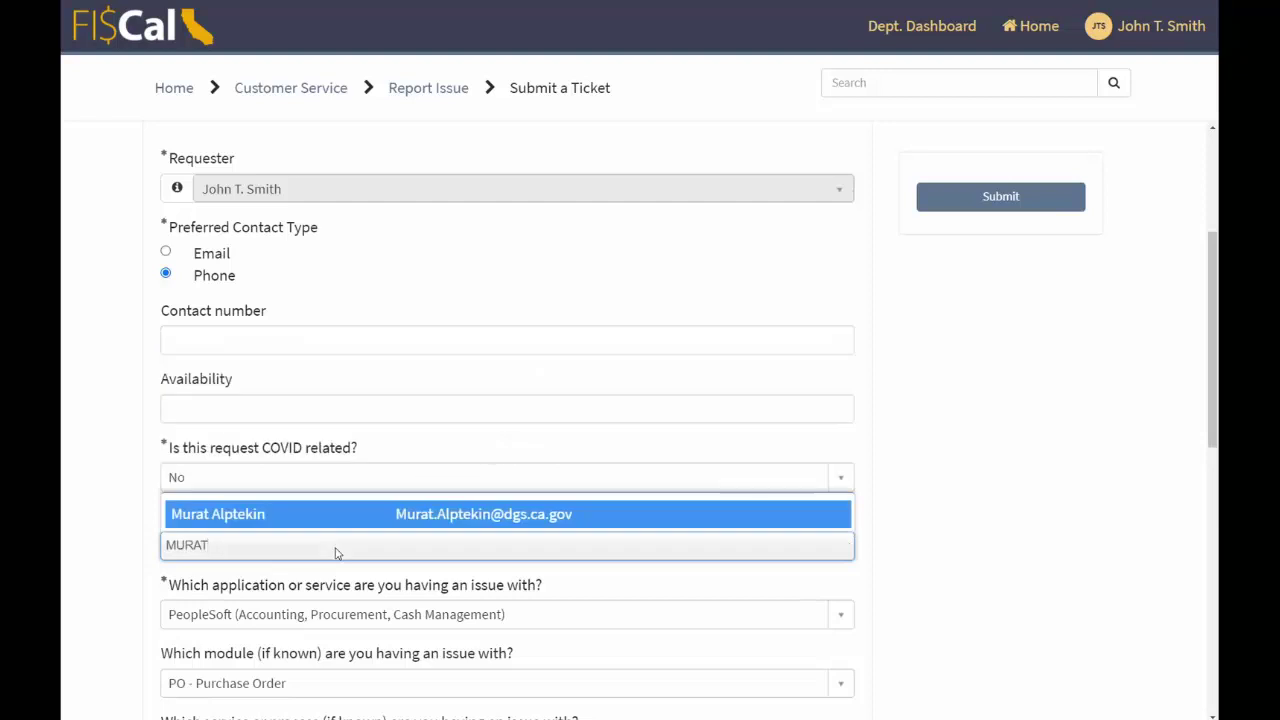
{"action": "left_click", "coordinate": [361, 514]}
{"action": "type", "text": "SUN"}
{"action": "left_click", "coordinate": [402, 592]}
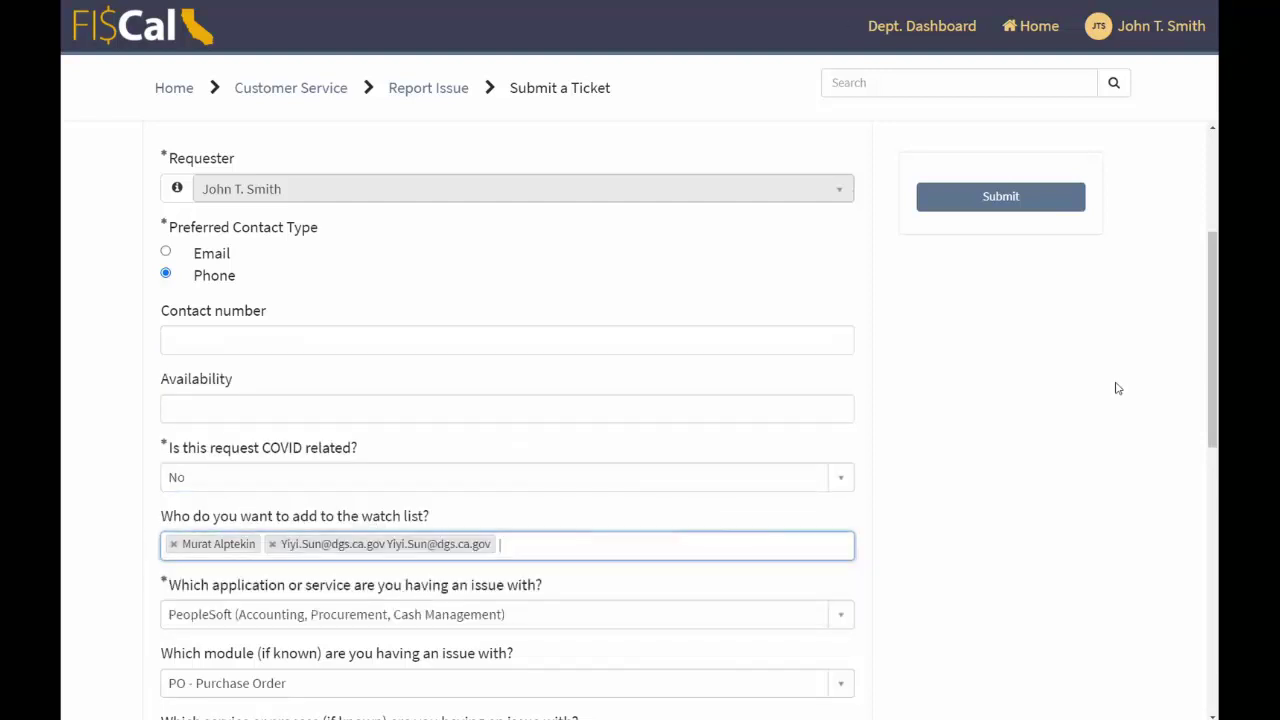
{"action": "left_click", "coordinate": [715, 548]}
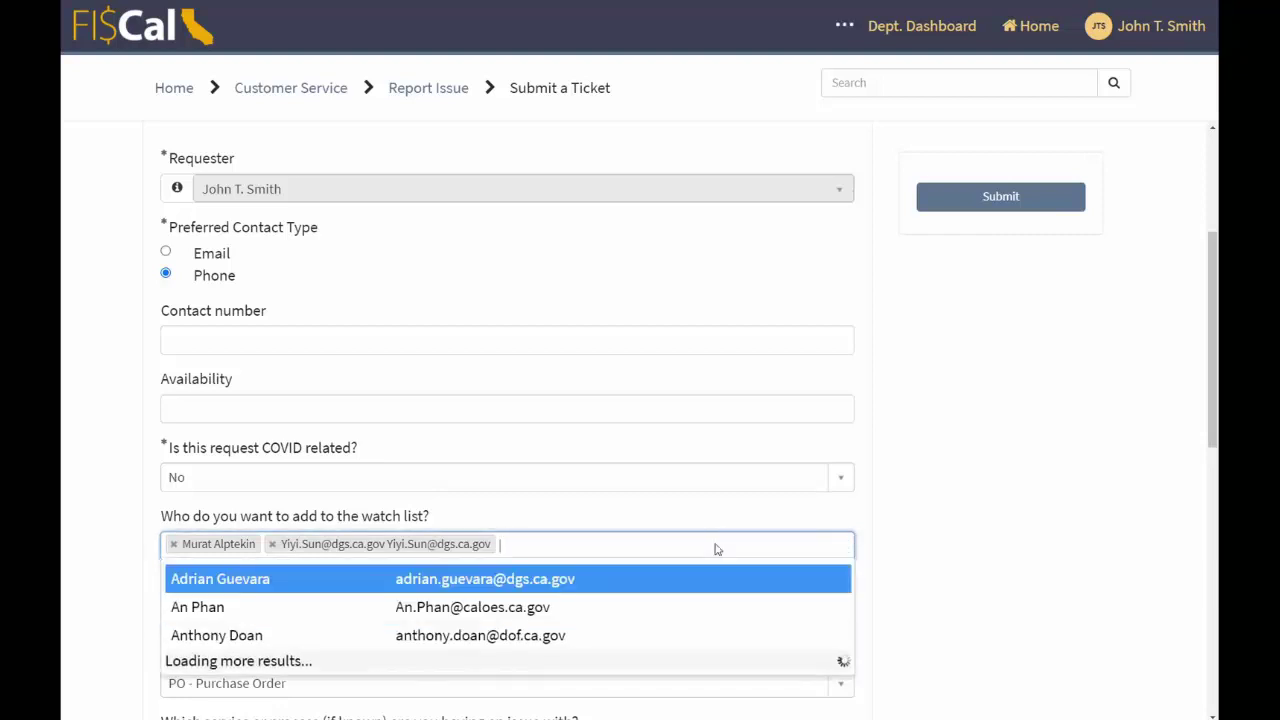
{"action": "type", "text": "ANTHONY"}
{"action": "left_click", "coordinate": [785, 582]}
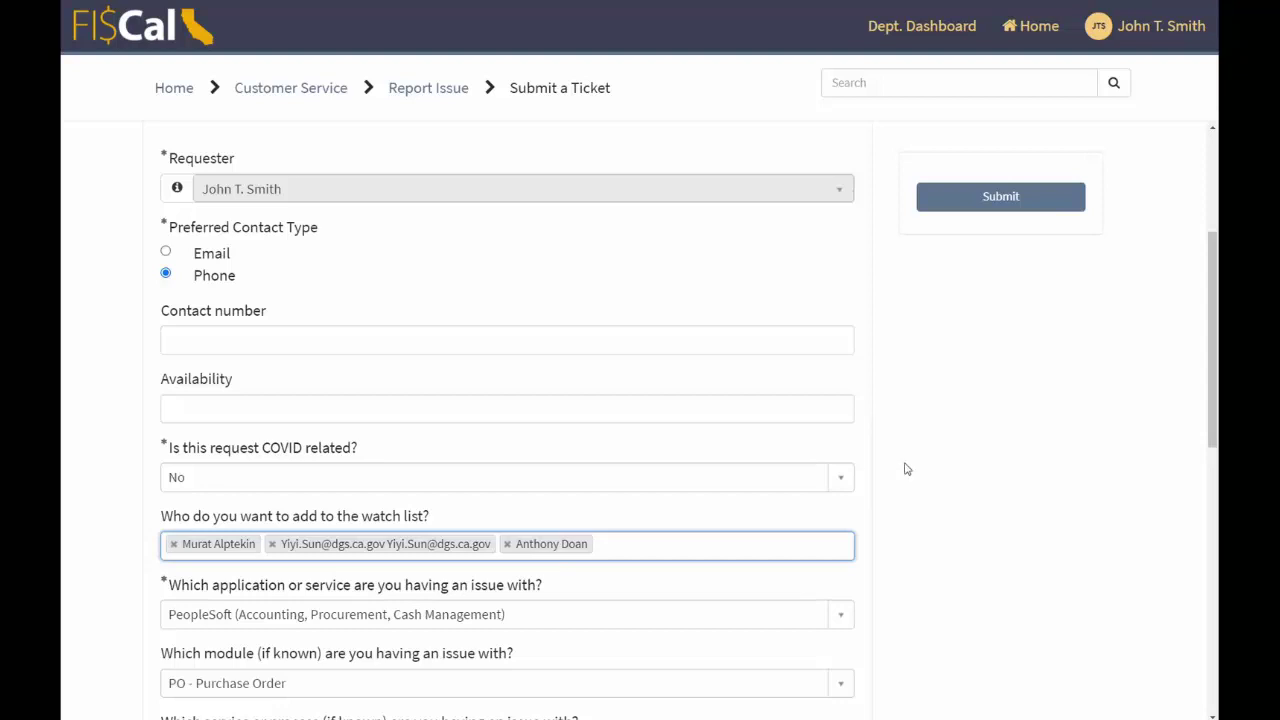
- Set the preferred contact type to Email and scroll through the completed form
{"action": "left_click", "coordinate": [221, 256]}
{"action": "scroll", "coordinate": [917, 534], "scroll_direction": "down", "scroll_amount": 3}
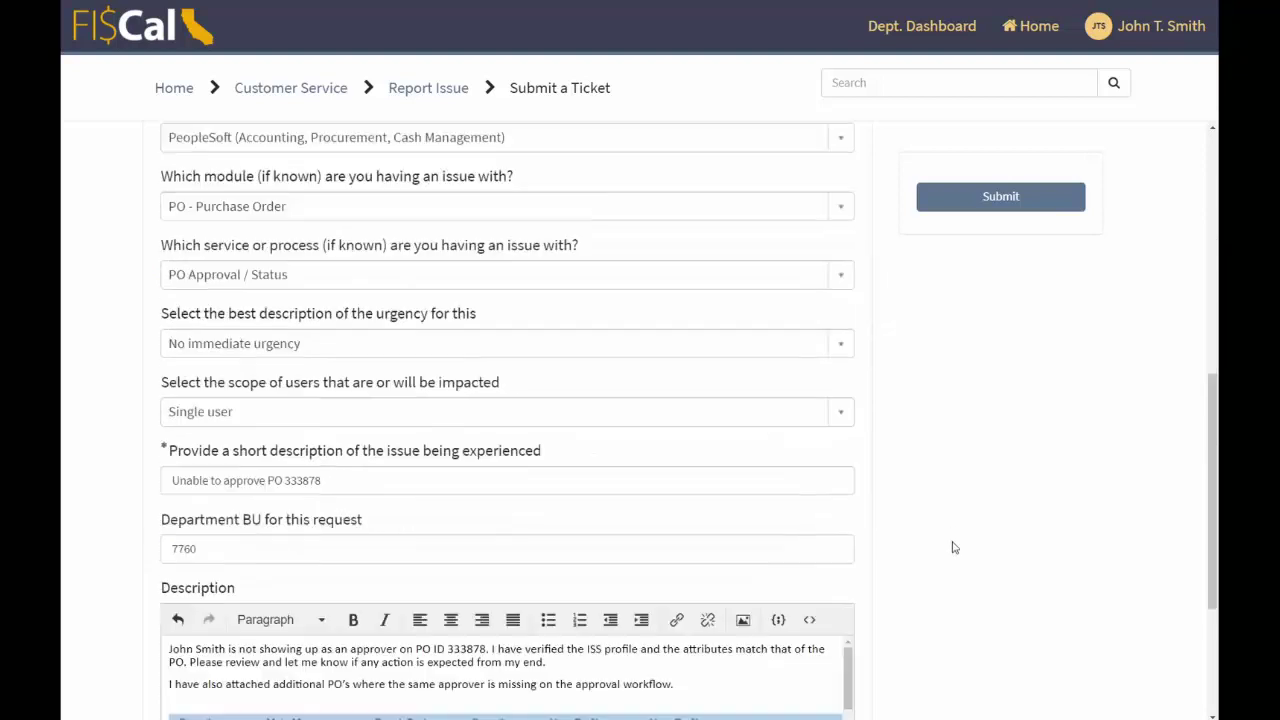
{"action": "scroll", "coordinate": [980, 537], "scroll_direction": "down", "scroll_amount": 2}
{"action": "scroll", "coordinate": [1000, 557], "scroll_direction": "up", "scroll_amount": 6}
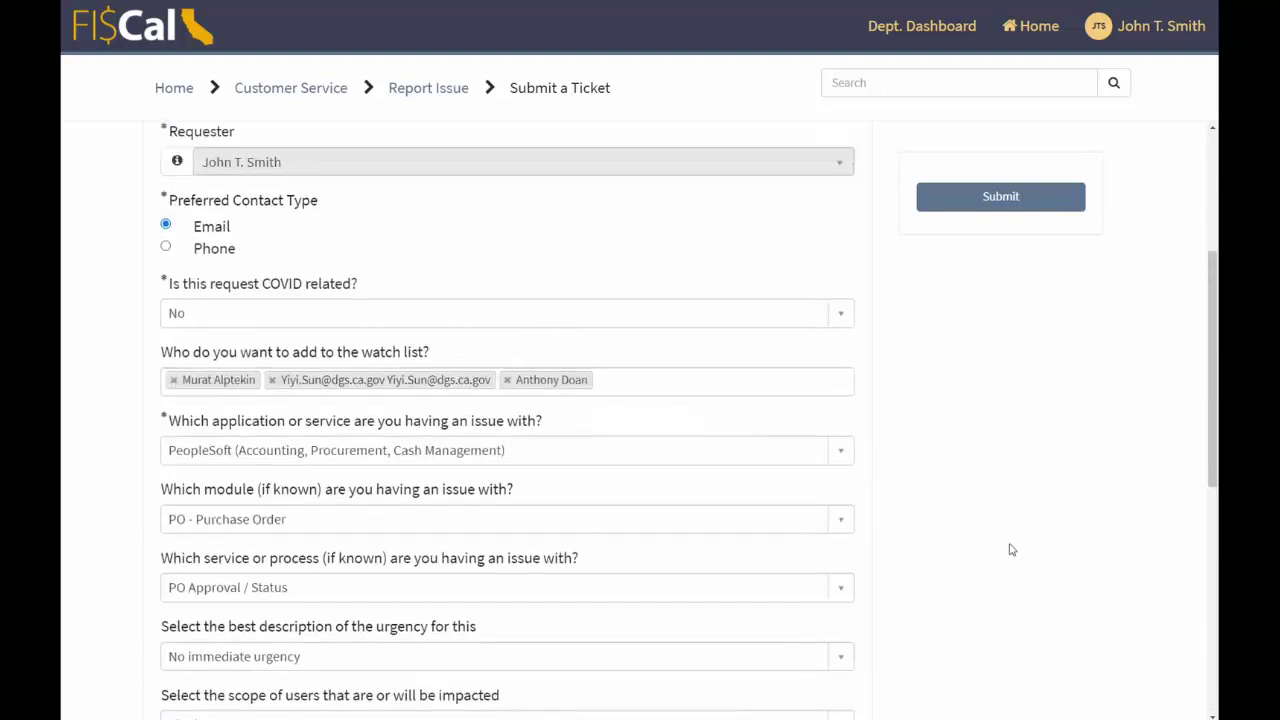
{"action": "scroll", "coordinate": [895, 362], "scroll_direction": "up", "scroll_amount": 3}
{"action": "scroll", "coordinate": [674, 349], "scroll_direction": "down", "scroll_amount": 10}
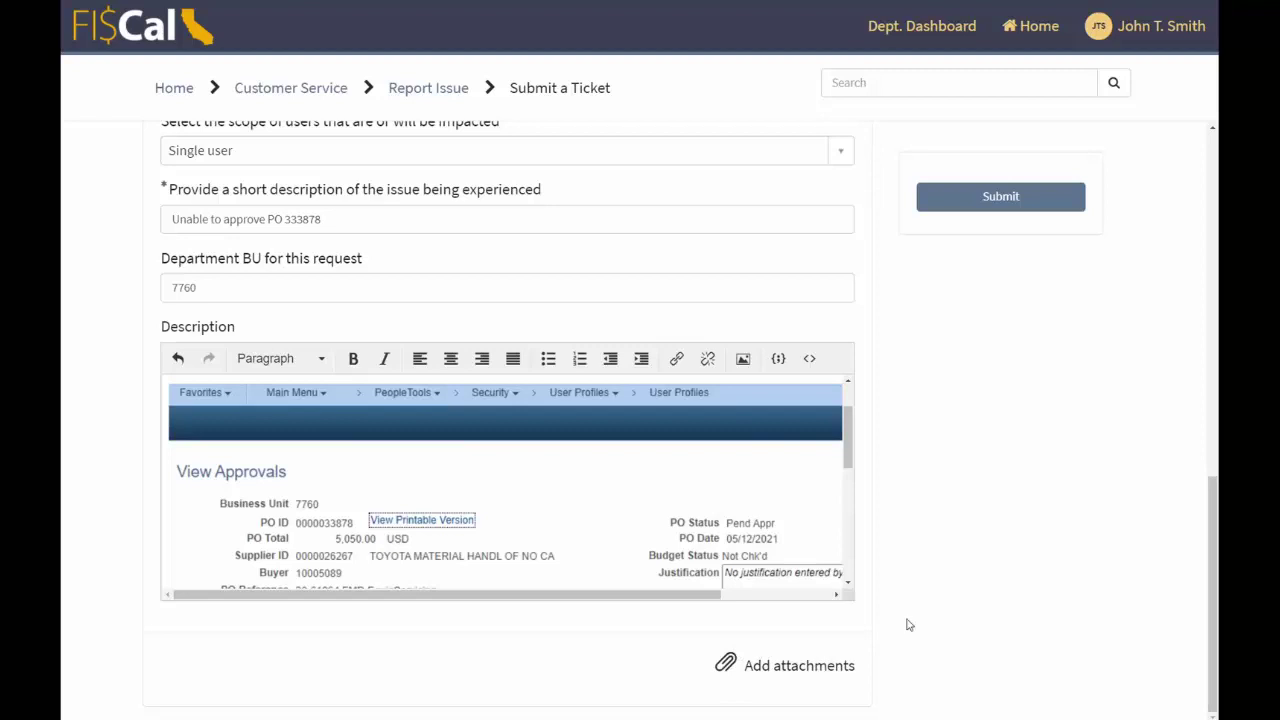
{"action": "scroll", "coordinate": [908, 623], "scroll_direction": "up", "scroll_amount": 10}
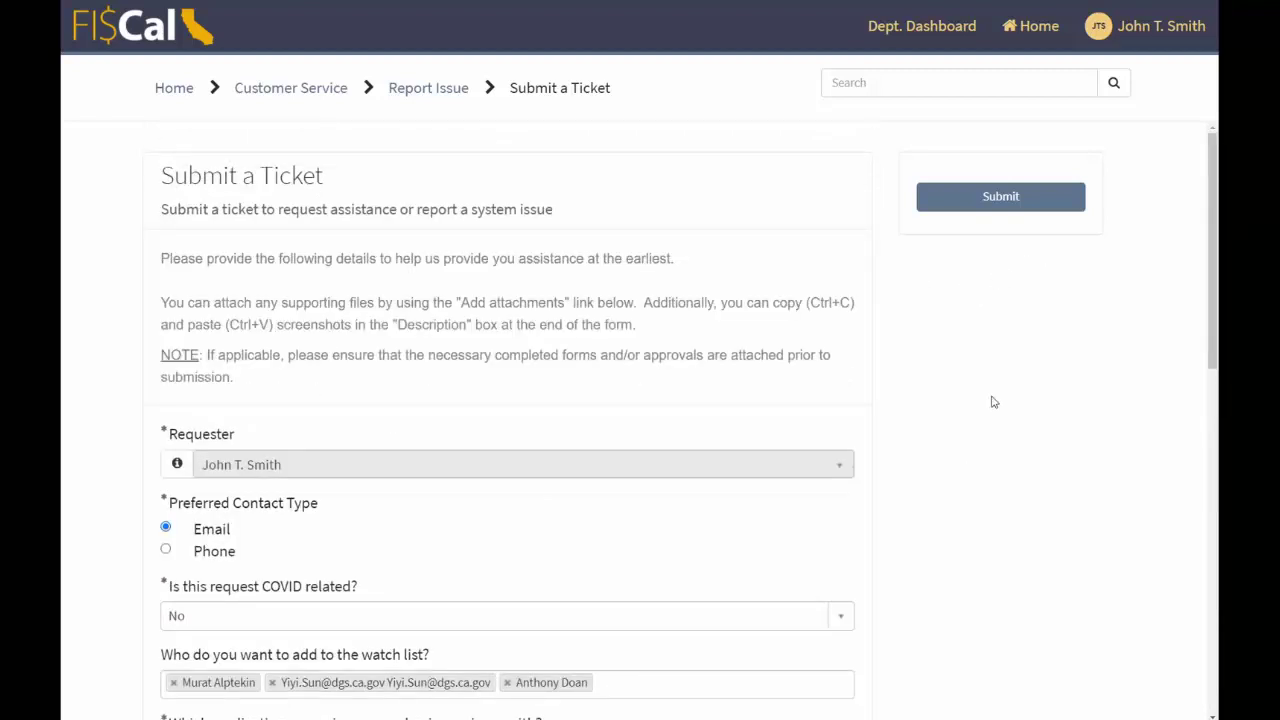
{"action": "scroll", "coordinate": [978, 383], "scroll_direction": "down", "scroll_amount": 6}
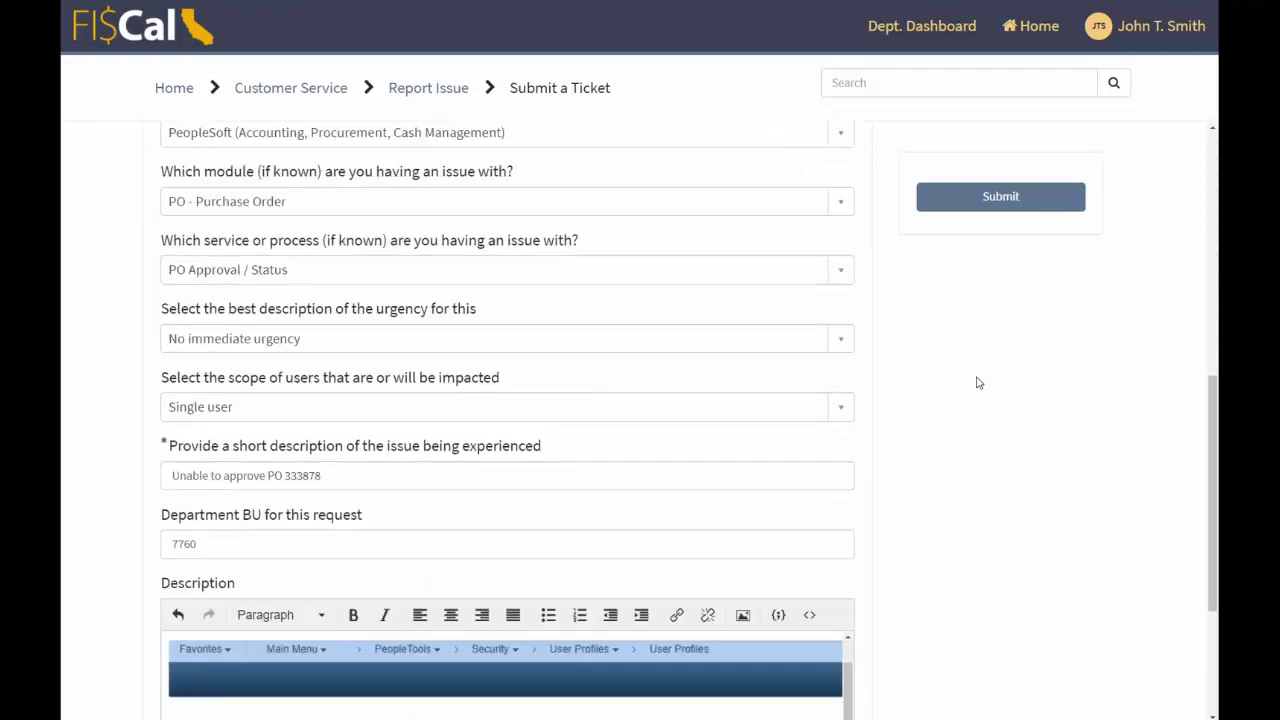
{"action": "scroll", "coordinate": [985, 381], "scroll_direction": "up", "scroll_amount": 8}
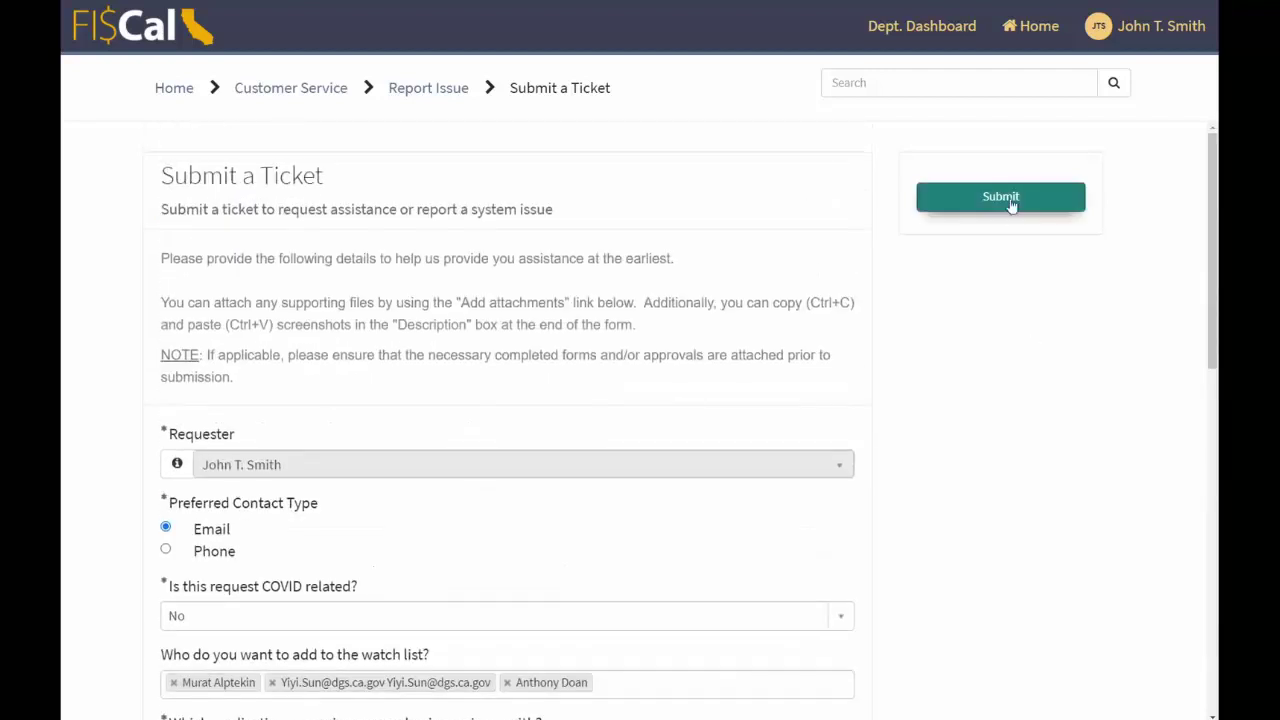
- Submit the ticket and review the new case's title, creation and last-updated times
{"action": "left_click", "coordinate": [1011, 203]}
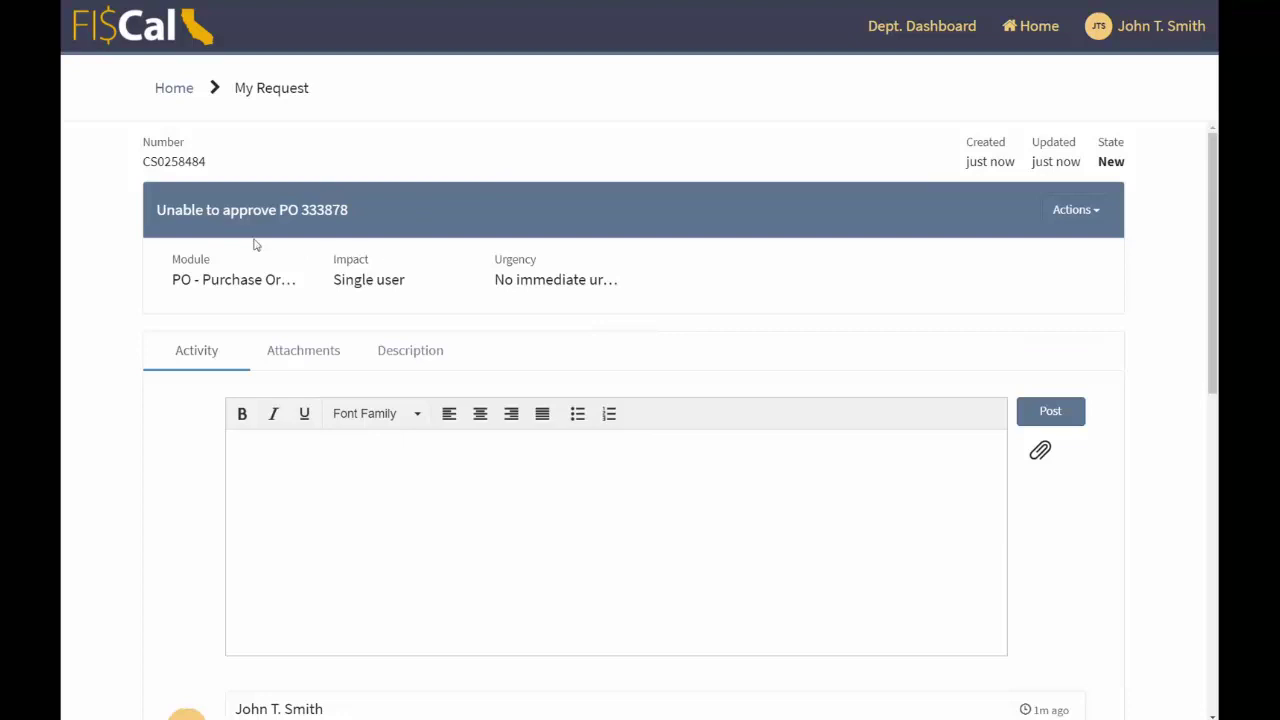
{"action": "left_click_drag", "start_coordinate": [203, 210], "coordinate": [348, 210]}
{"action": "double_click", "coordinate": [984, 145]}
{"action": "left_click", "coordinate": [1034, 146]}
{"action": "left_click_drag", "start_coordinate": [1034, 146], "coordinate": [1077, 143]}
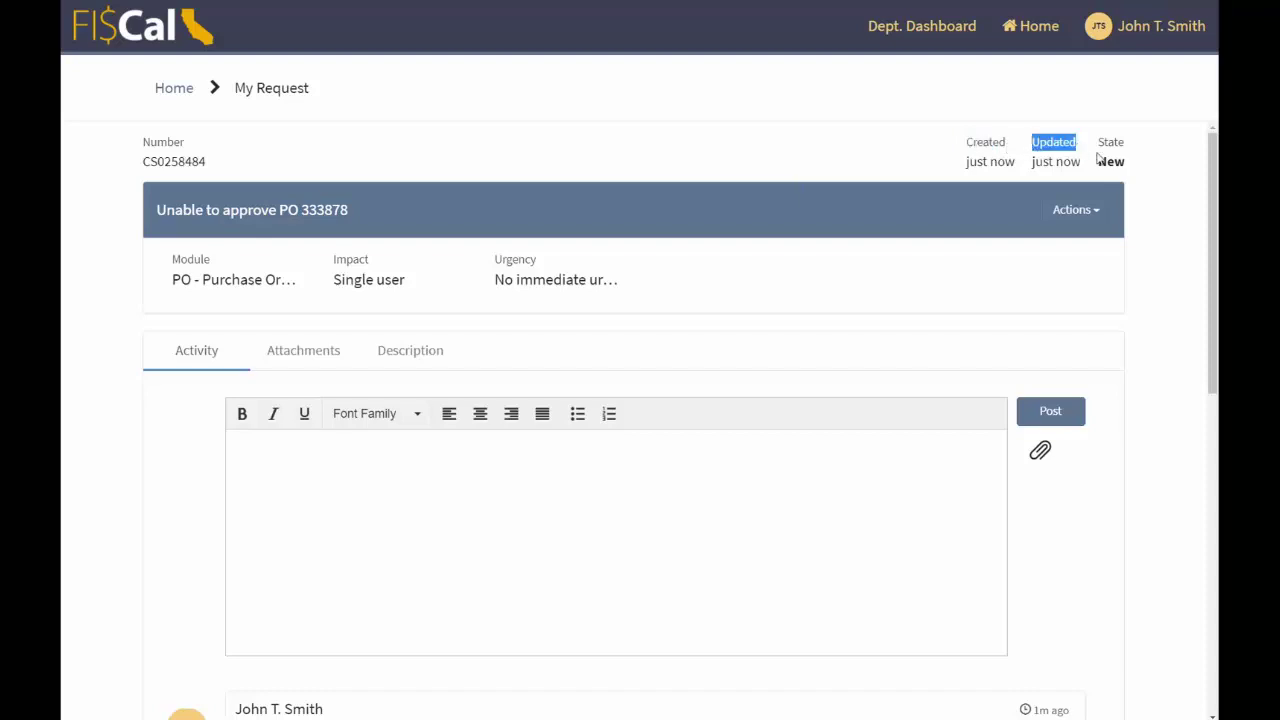
{"action": "left_click", "coordinate": [672, 142]}
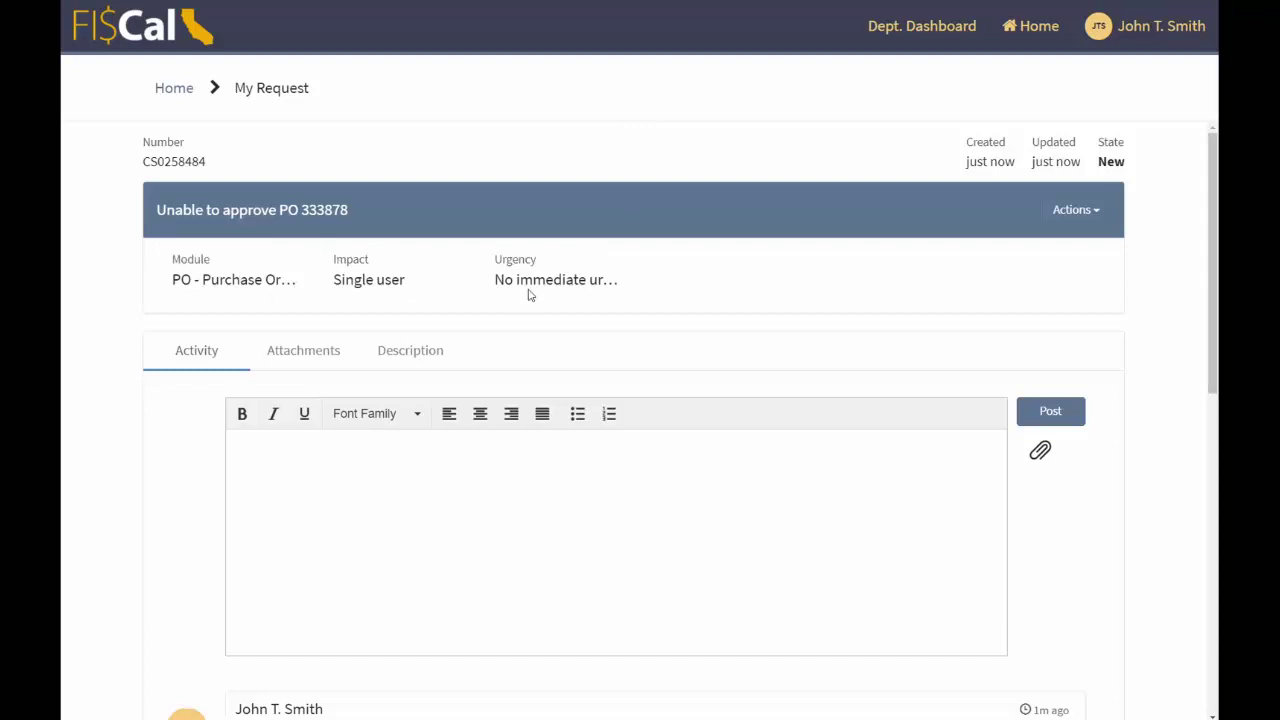
{"action": "scroll", "coordinate": [729, 306], "scroll_direction": "down", "scroll_amount": 2}
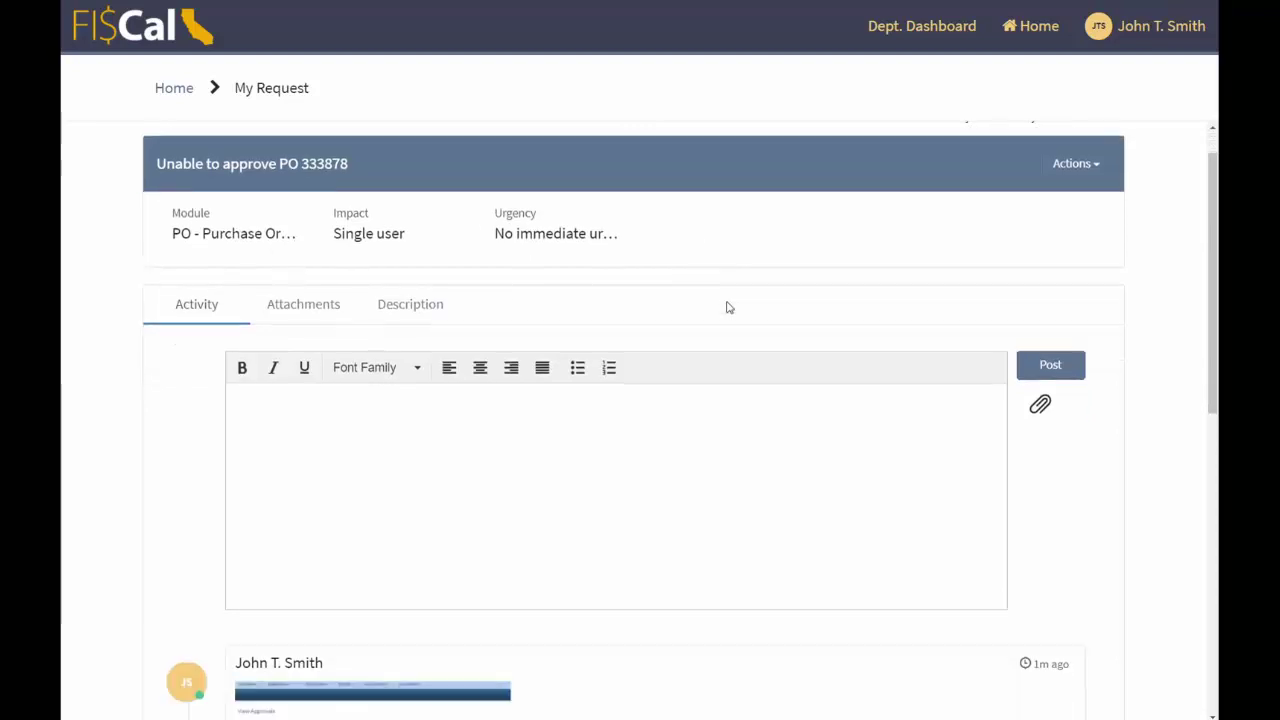
{"action": "scroll", "coordinate": [214, 429], "scroll_direction": "down", "scroll_amount": 3}
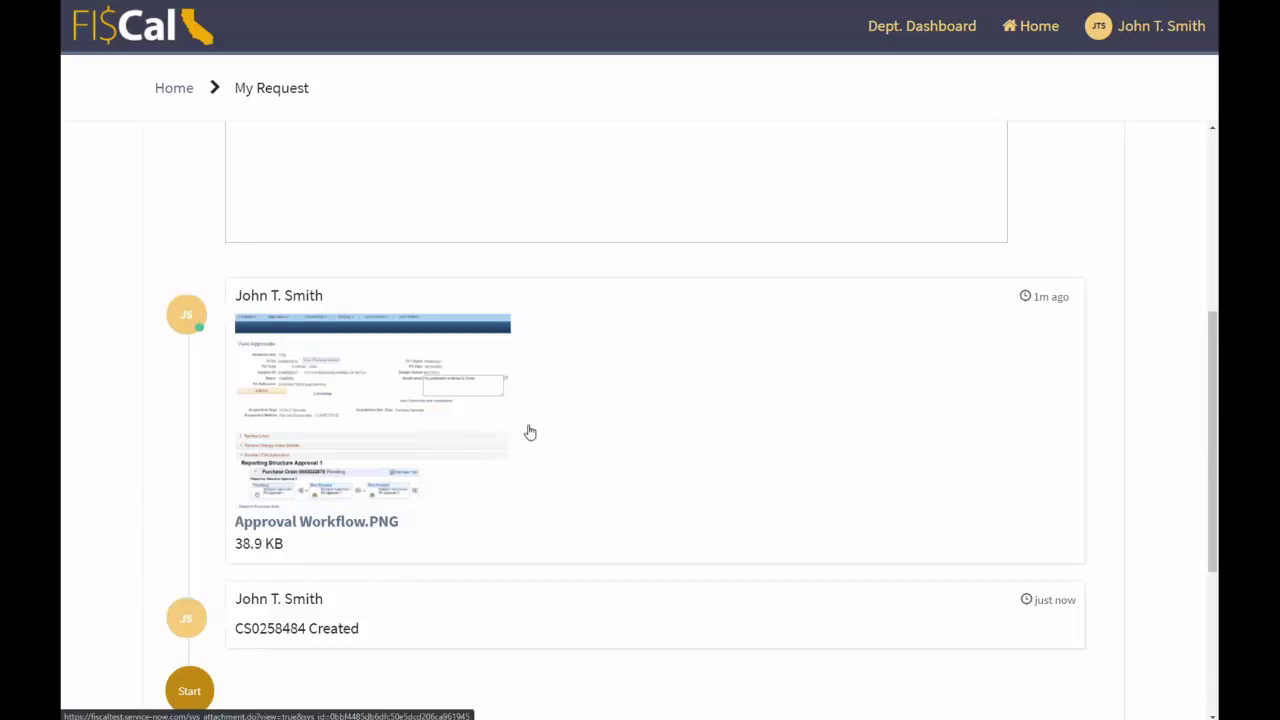
{"action": "scroll", "coordinate": [537, 477], "scroll_direction": "down", "scroll_amount": 1}
{"action": "scroll", "coordinate": [537, 477], "scroll_direction": "up", "scroll_amount": 4}
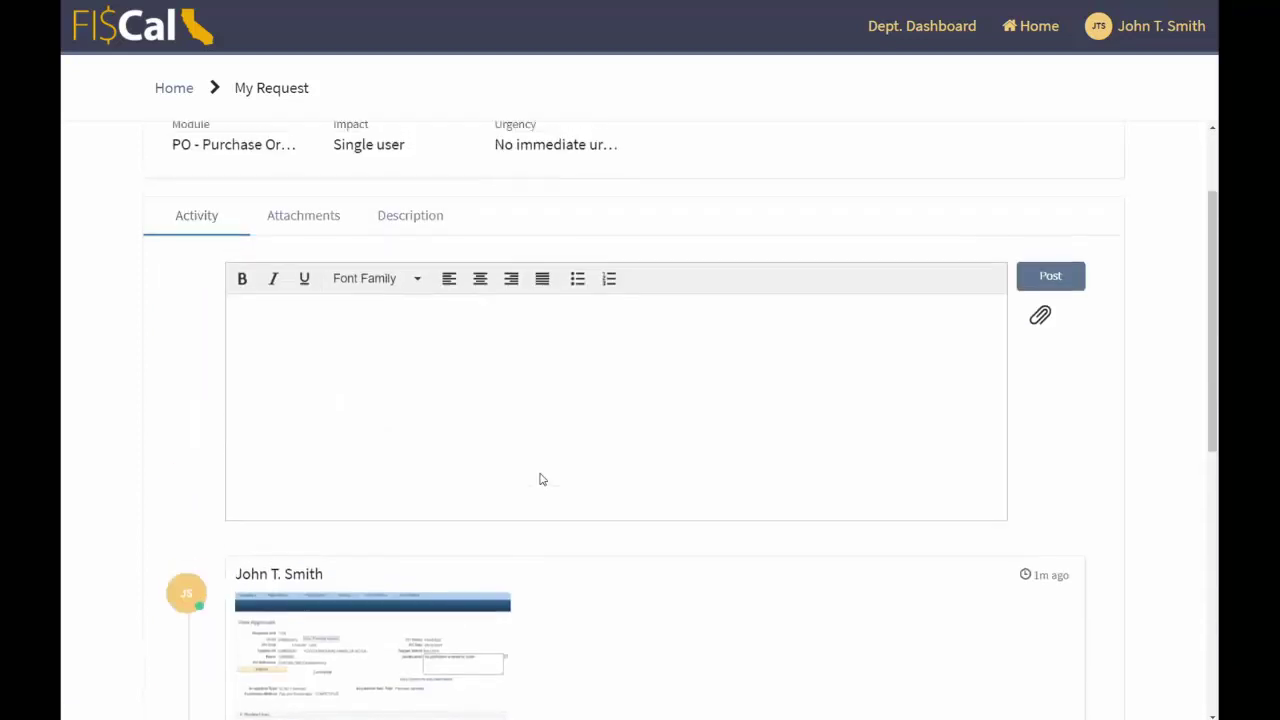
{"action": "left_click", "coordinate": [351, 419]}
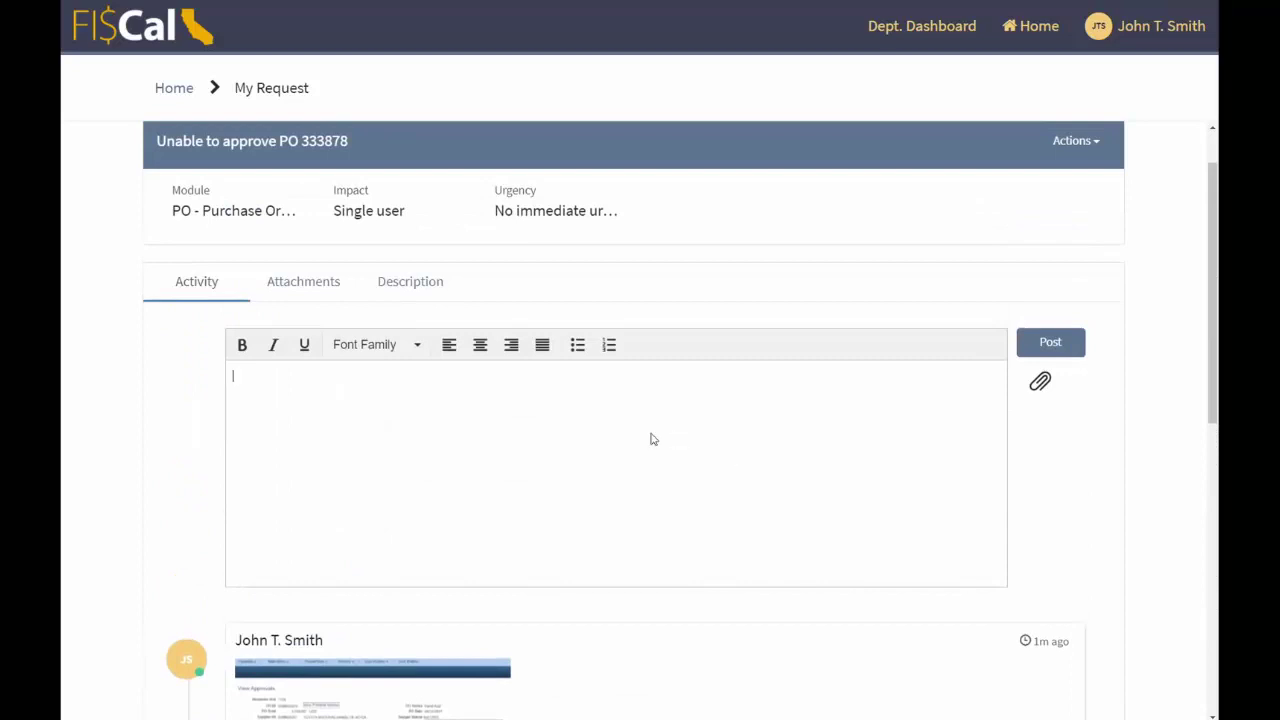
{"action": "scroll", "coordinate": [341, 389], "scroll_direction": "up", "scroll_amount": 1}
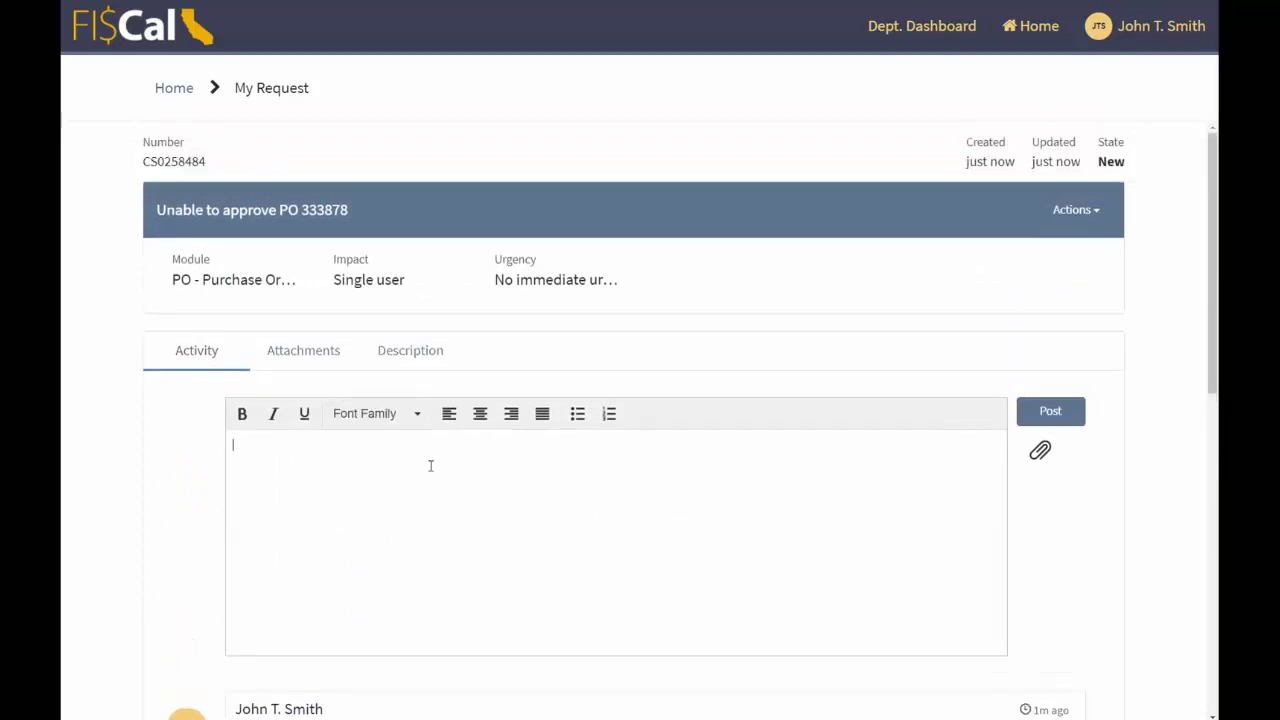
- View the Attachments and Description tabs, then return to the Activity feed
{"action": "left_click", "coordinate": [303, 351]}
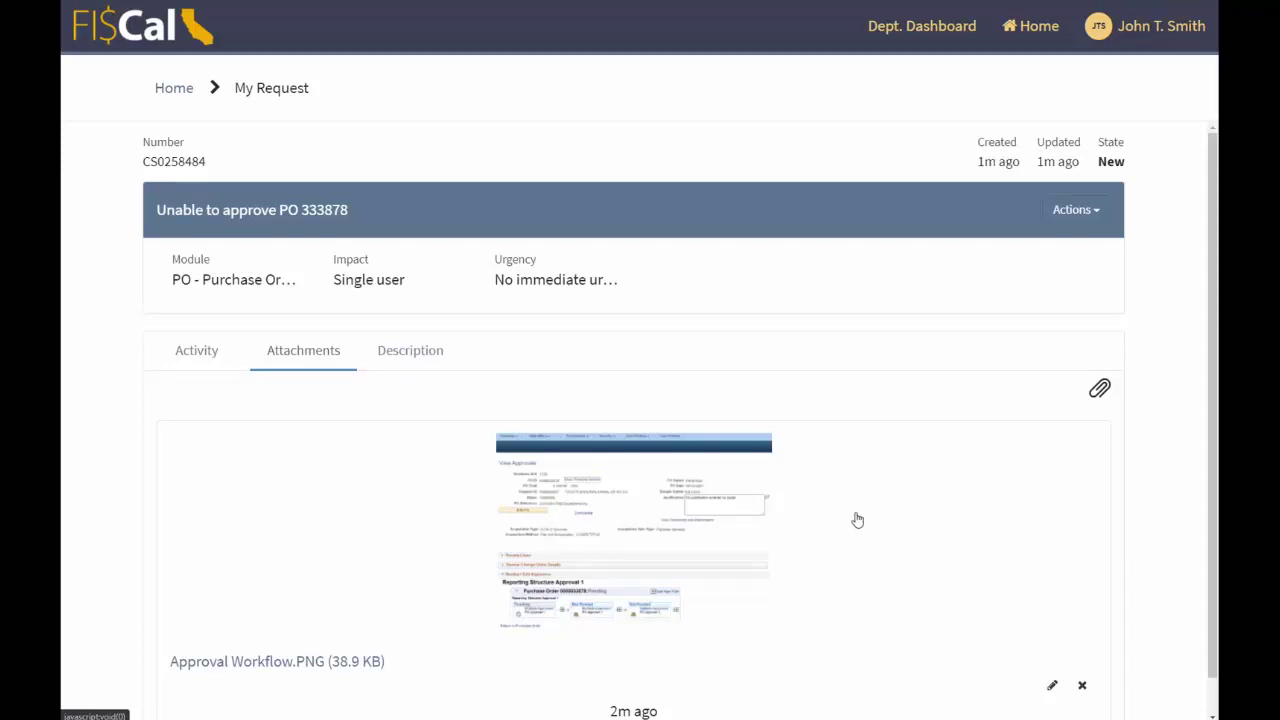
{"action": "left_click", "coordinate": [411, 352]}
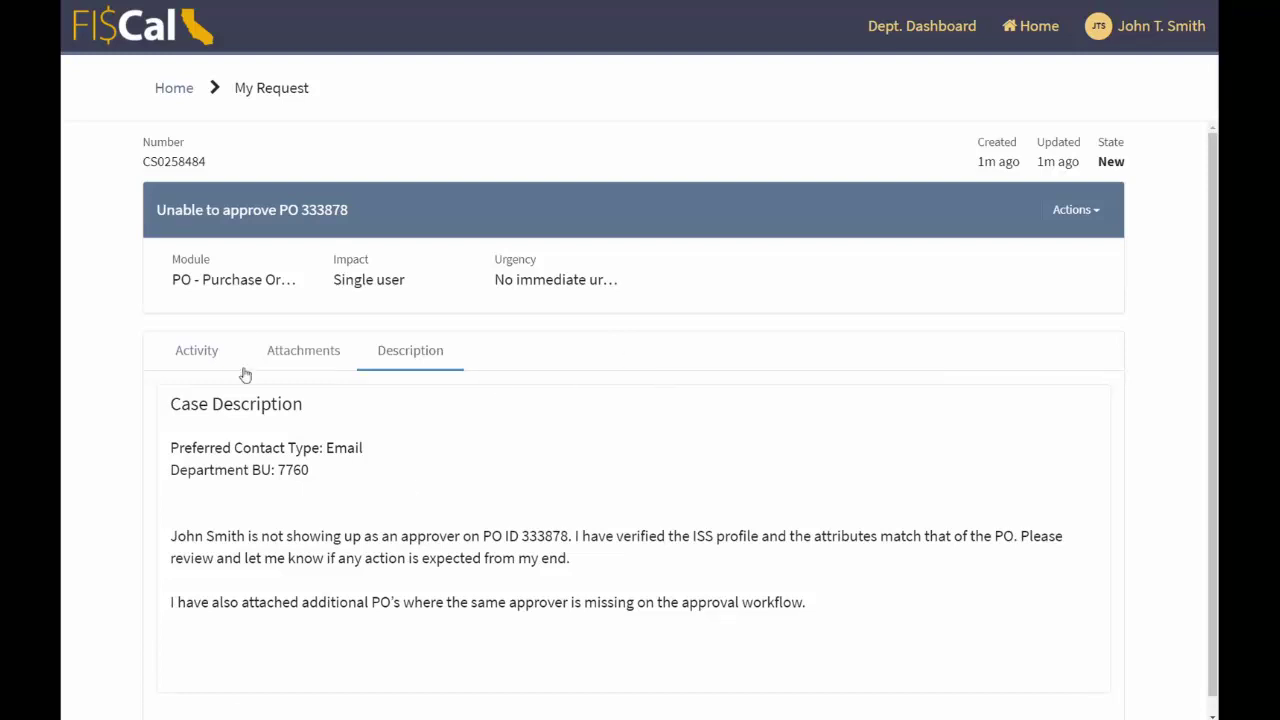
{"action": "left_click", "coordinate": [212, 362]}
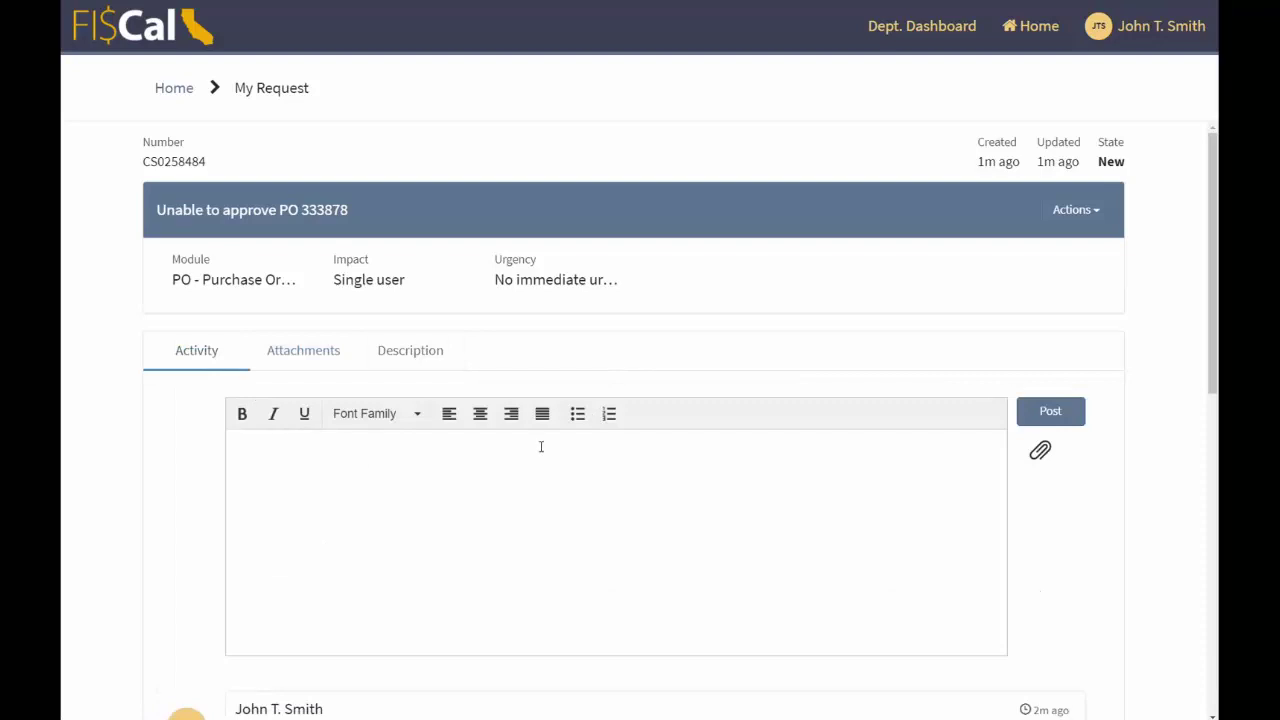
{"action": "scroll", "coordinate": [541, 446], "scroll_direction": "down", "scroll_amount": 6}
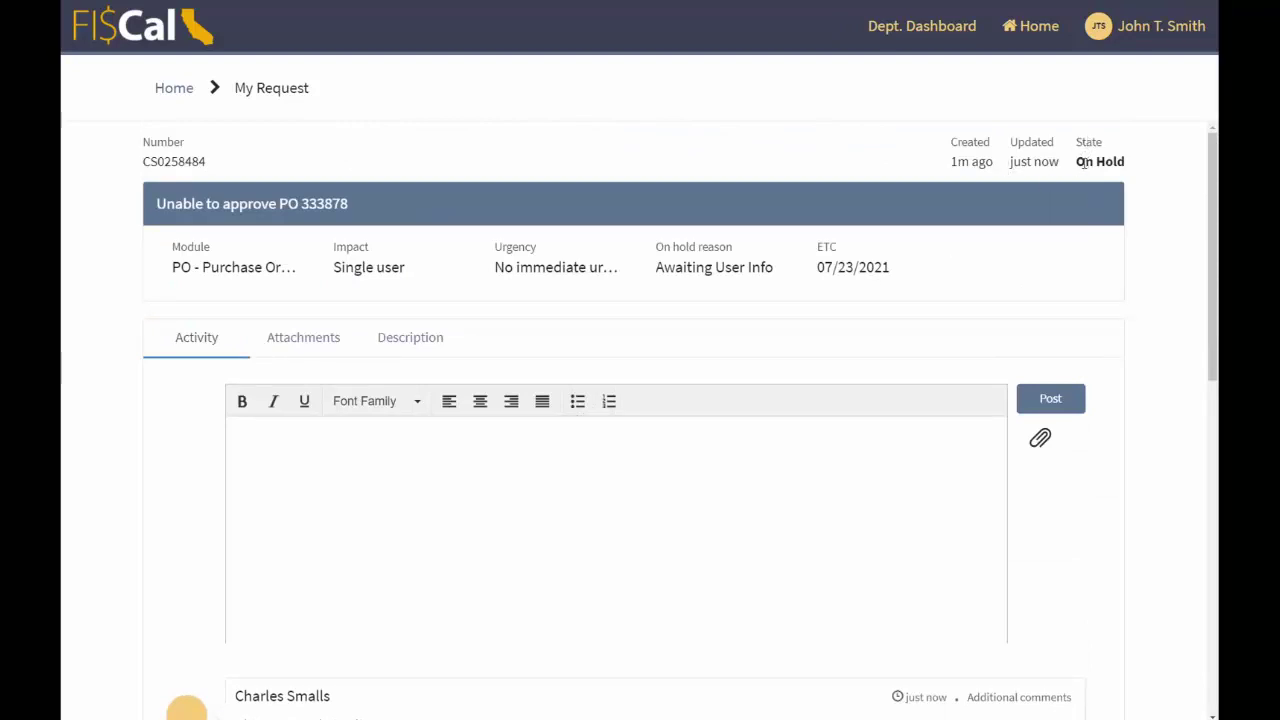
- Highlight the case's On Hold state and its Awaiting User Info reason
{"action": "left_click_drag", "start_coordinate": [1079, 162], "coordinate": [1128, 172]}
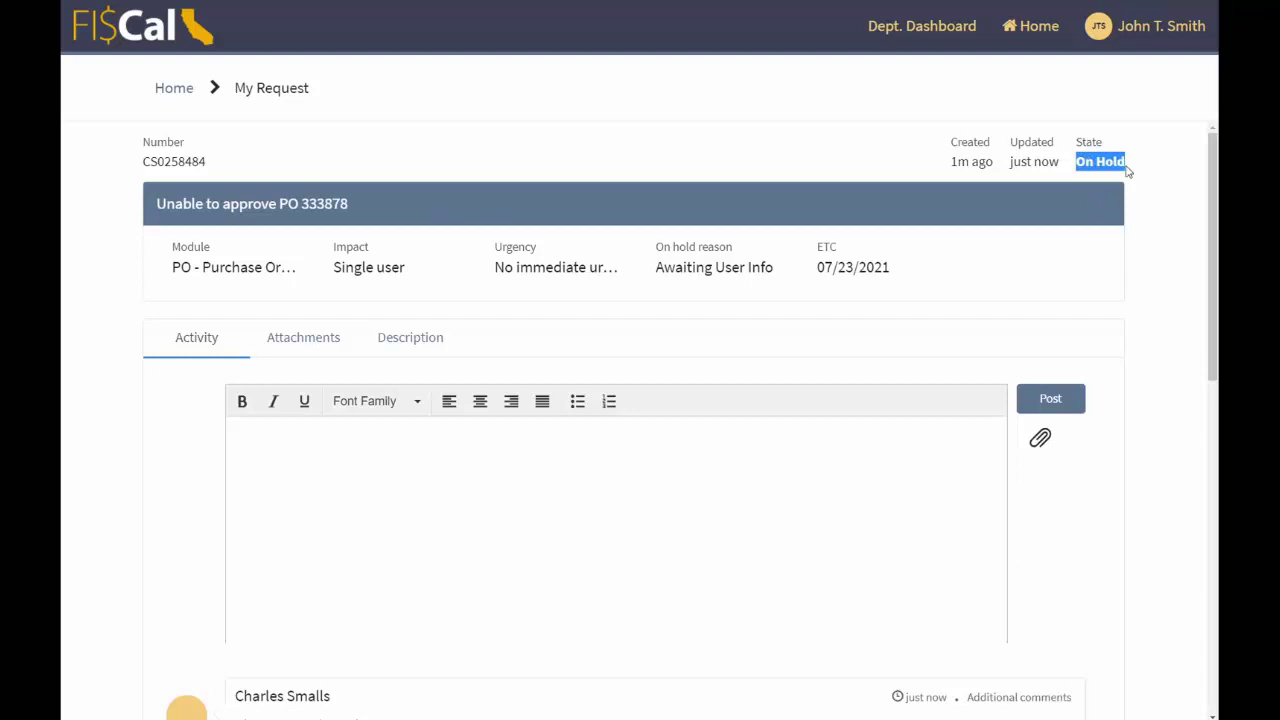
{"action": "left_click", "coordinate": [772, 156]}
{"action": "left_click_drag", "start_coordinate": [660, 252], "coordinate": [734, 250]}
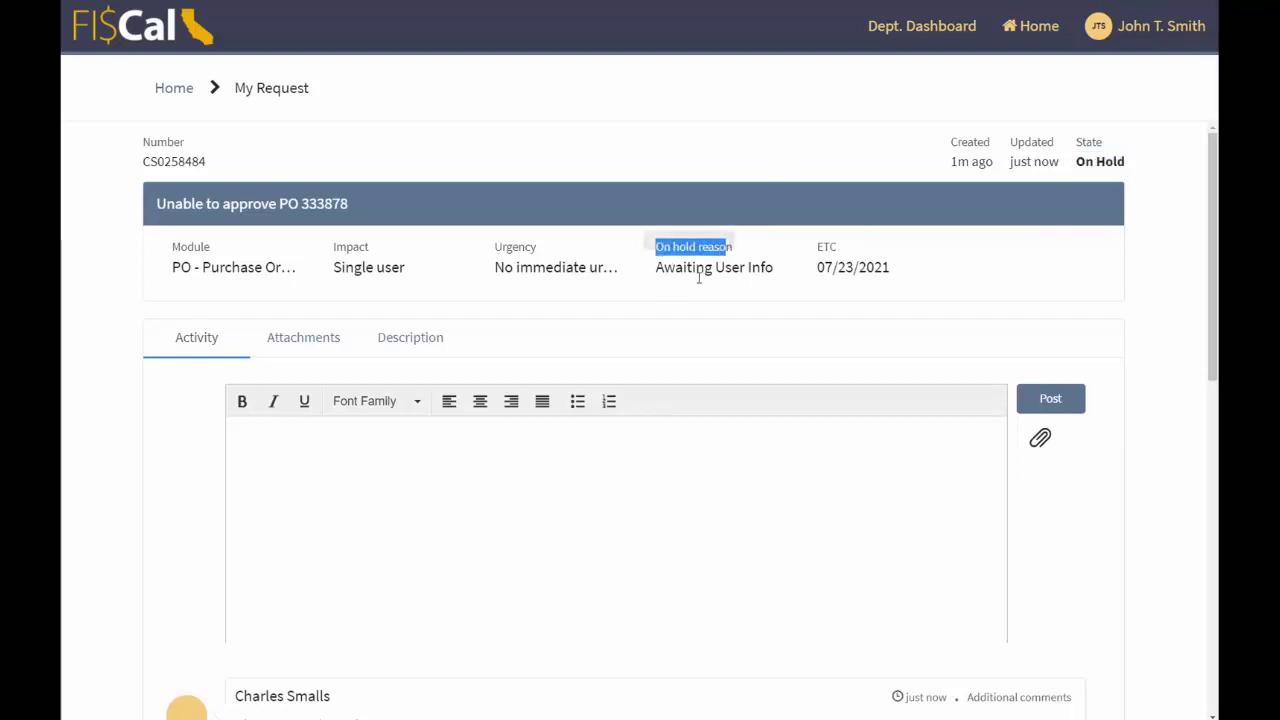
{"action": "left_click_drag", "start_coordinate": [656, 267], "coordinate": [785, 268]}
{"action": "left_click", "coordinate": [728, 168]}
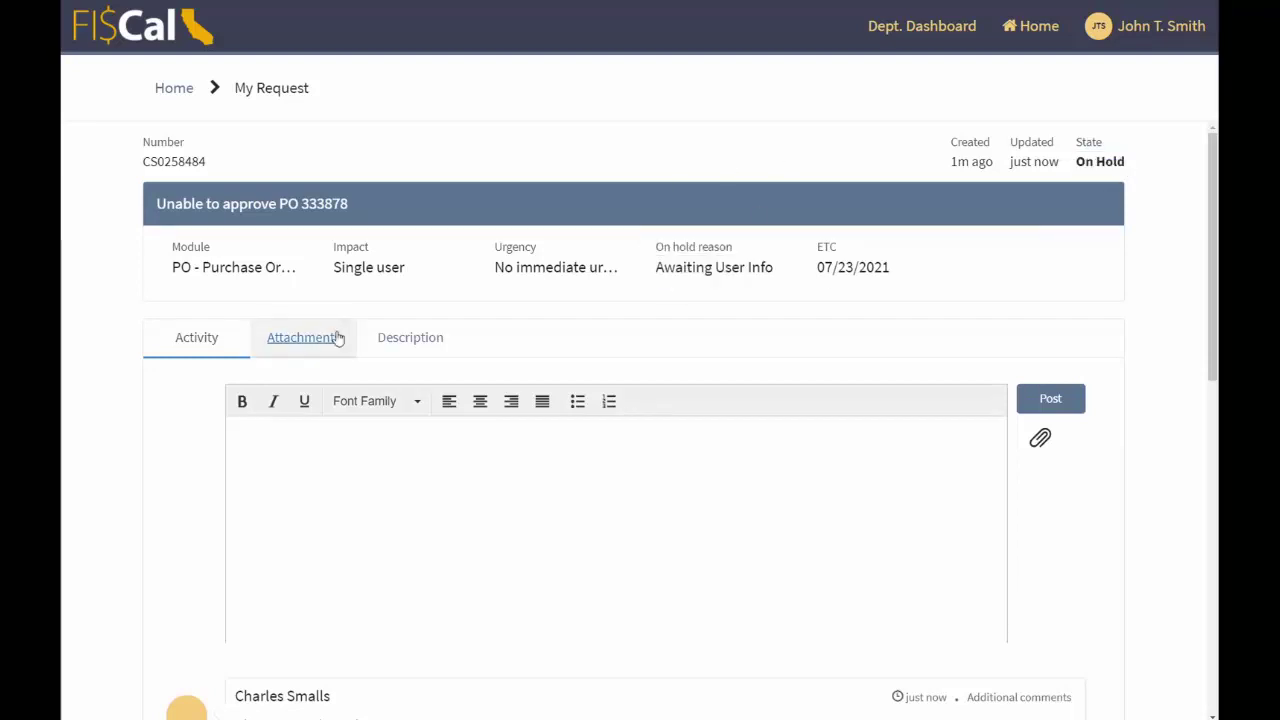
- Highlight the agent's comment requesting a PO list, then show the case description
{"action": "scroll", "coordinate": [546, 230], "scroll_direction": "down", "scroll_amount": 5}
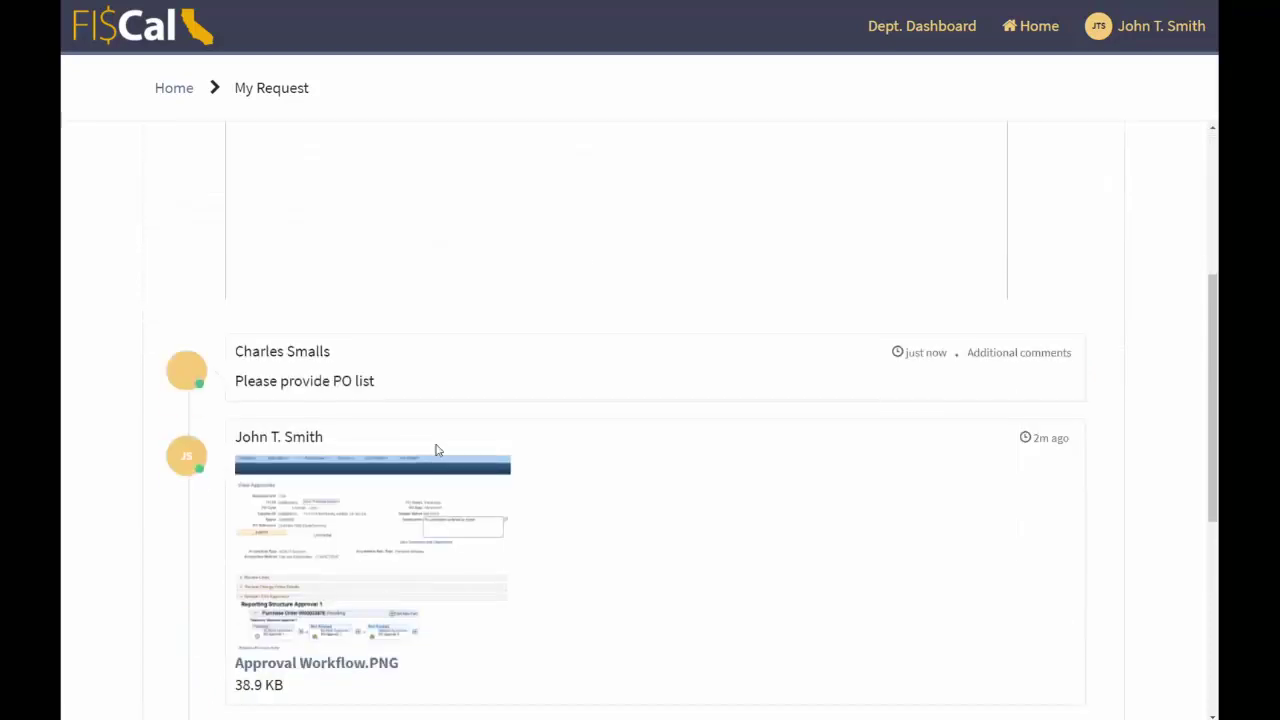
{"action": "left_click_drag", "start_coordinate": [384, 384], "coordinate": [234, 384]}
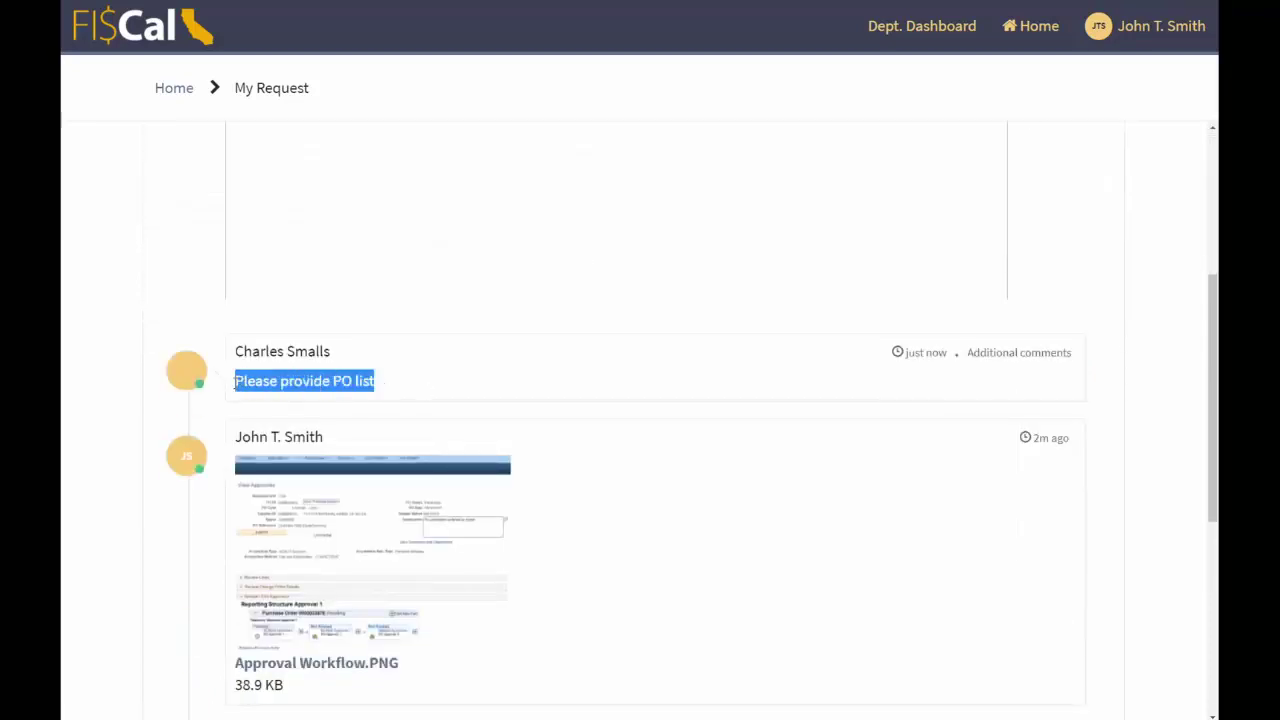
{"action": "left_click", "coordinate": [408, 417]}
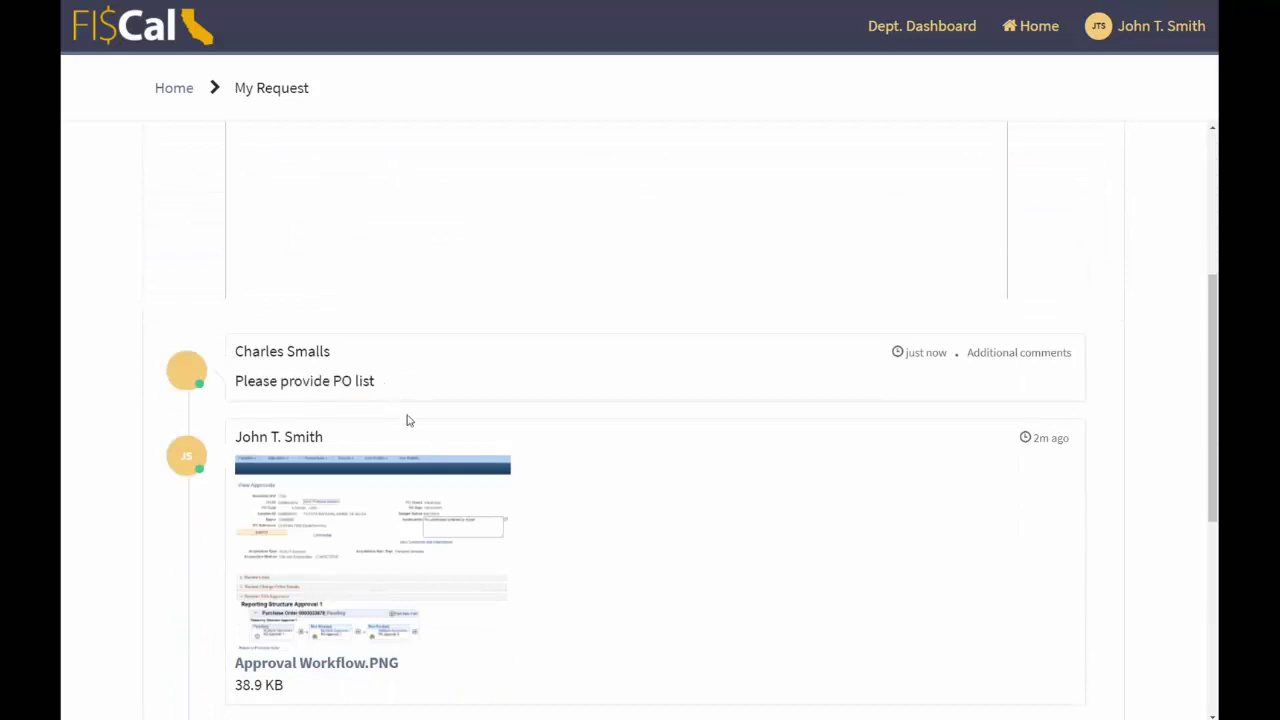
{"action": "scroll", "coordinate": [408, 417], "scroll_direction": "up", "scroll_amount": 5}
{"action": "left_click", "coordinate": [428, 337]}
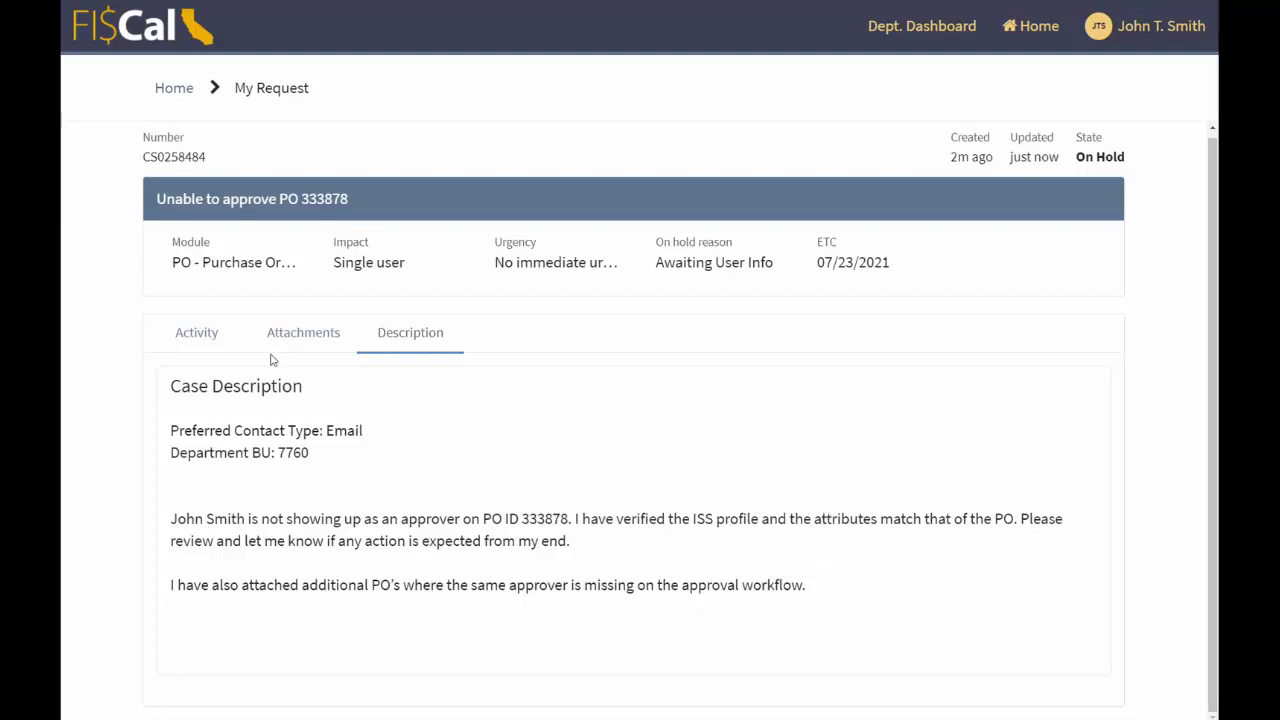
- Attach List of Approvers for Reporting Structure 77601234.xlsx to the case
{"action": "left_click", "coordinate": [307, 335]}
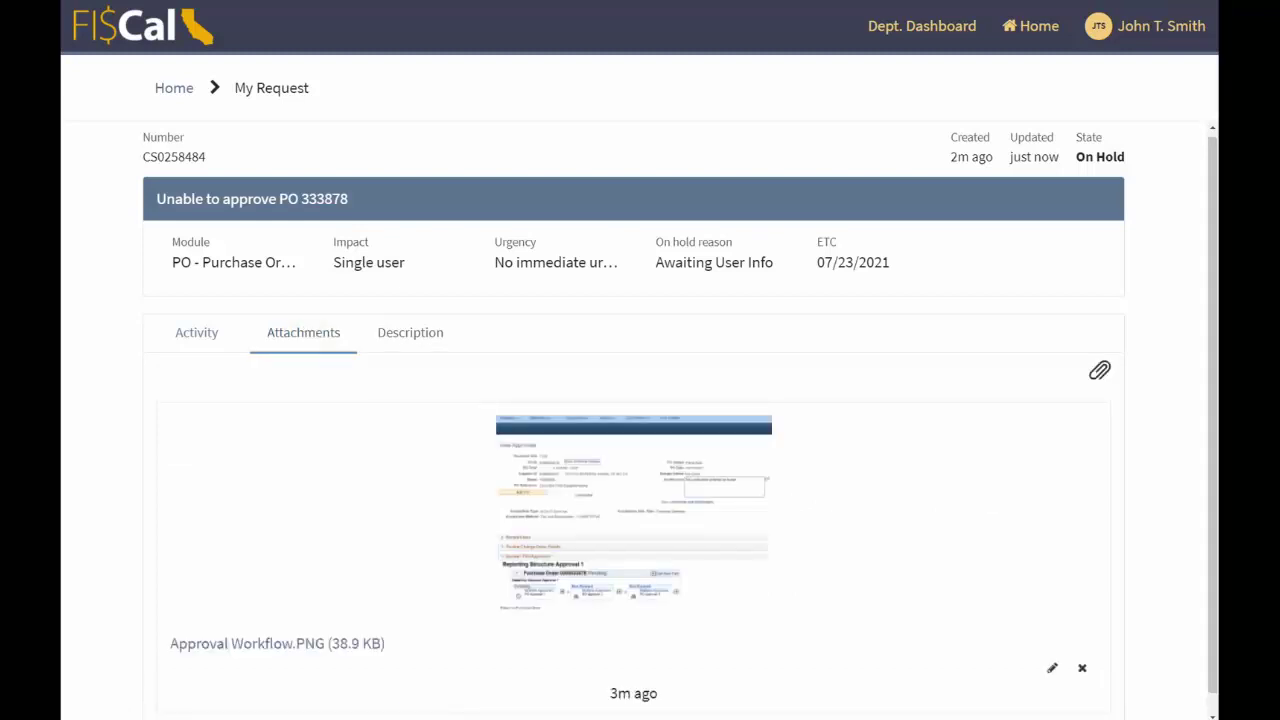
{"action": "left_click_drag", "start_coordinate": [1279, 430], "coordinate": [880, 489]}
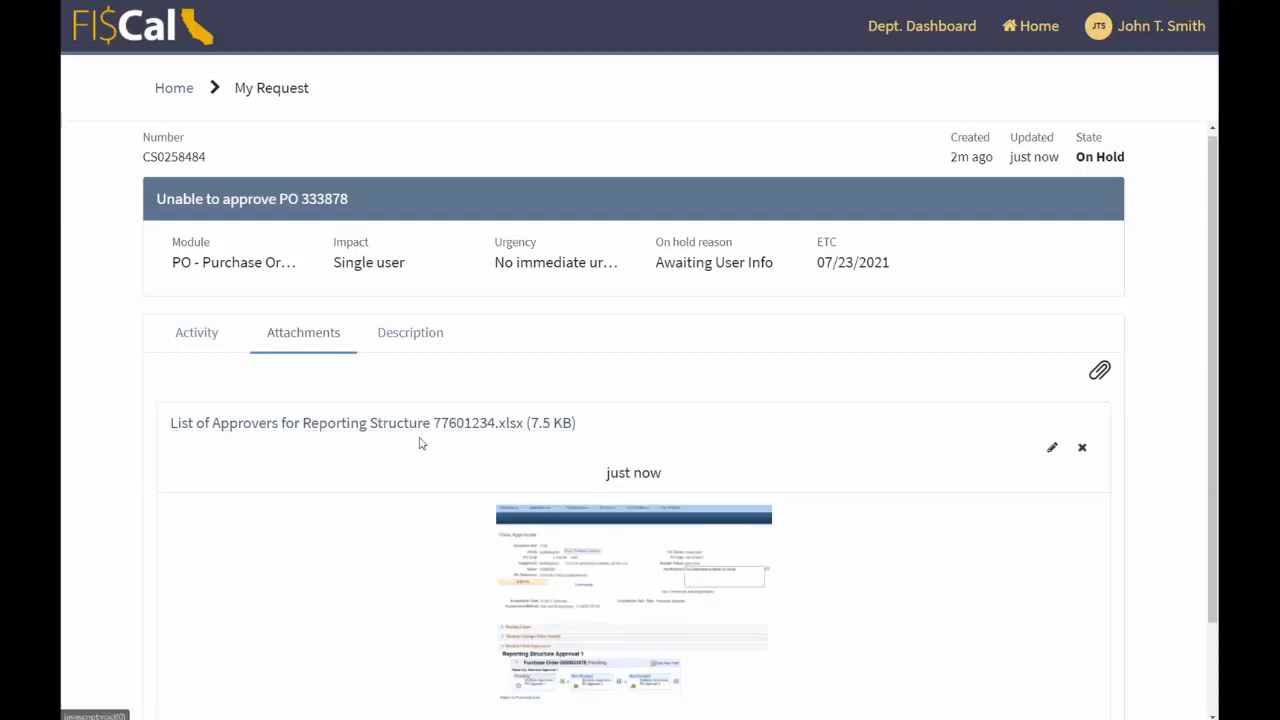
{"action": "left_click", "coordinate": [224, 336]}
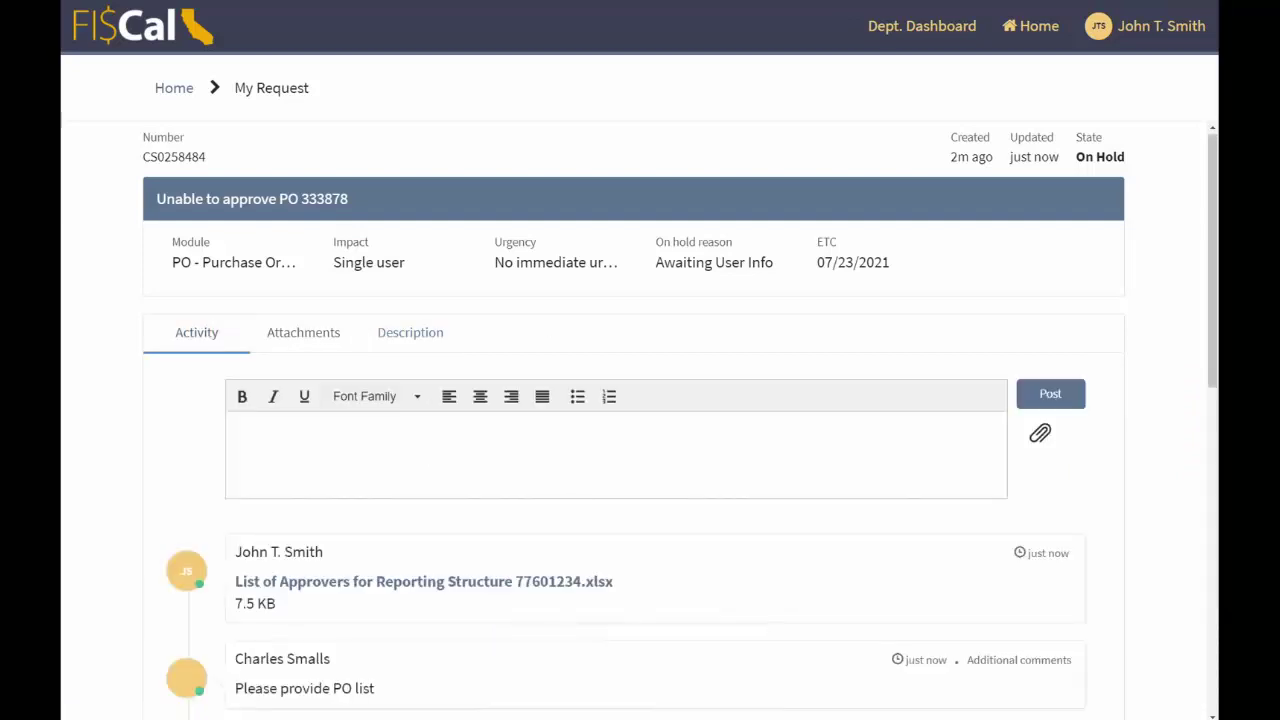
- Post the comment 'Attaching requested PO list.' on the case activity
{"action": "left_click", "coordinate": [740, 483]}
{"action": "type", "text": "Attaching requested PO list"}
{"action": "left_click", "coordinate": [400, 426]}
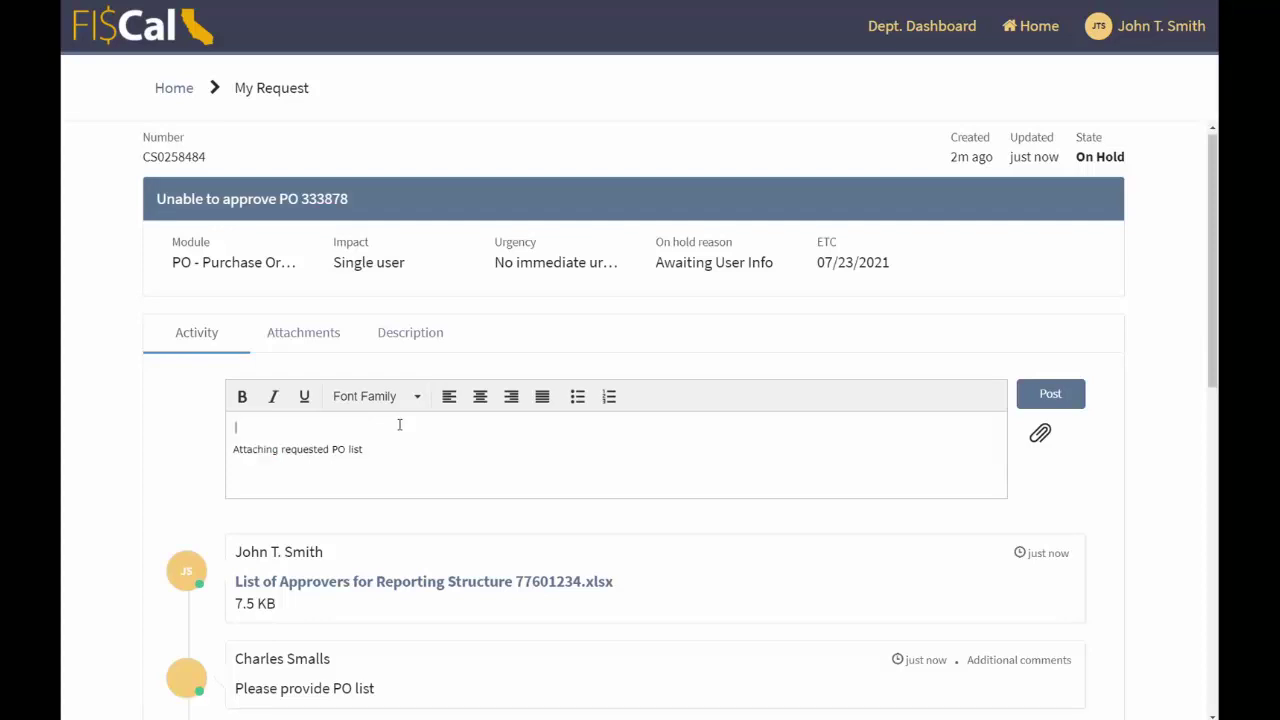
{"action": "key", "text": "Delete"}
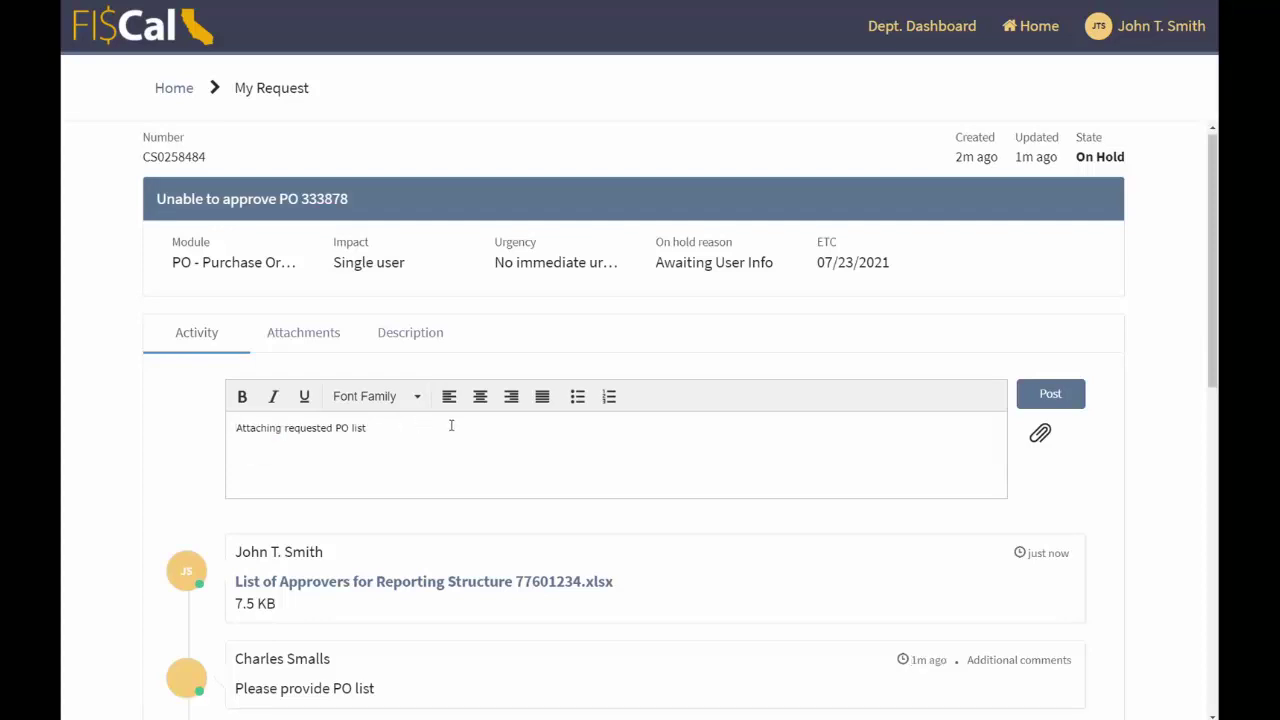
{"action": "left_click", "coordinate": [1061, 398]}
{"action": "scroll", "coordinate": [1052, 308], "scroll_direction": "down", "scroll_amount": 1}
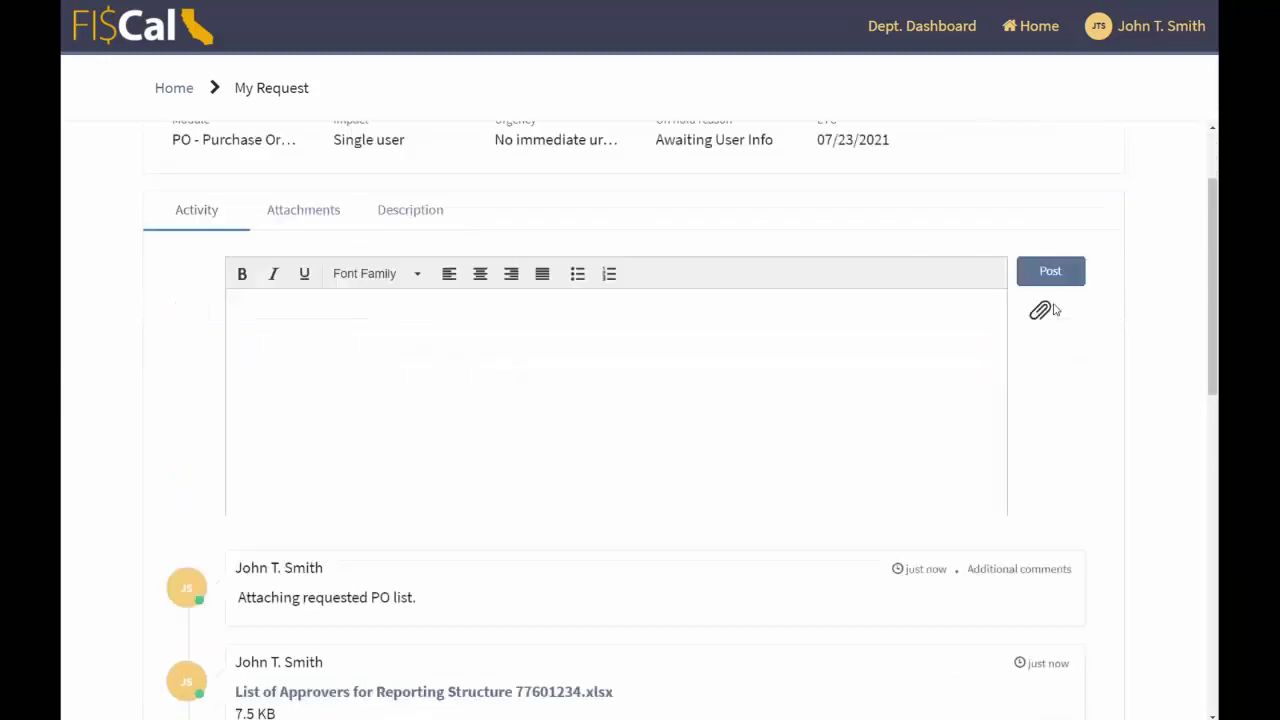
{"action": "scroll", "coordinate": [1054, 309], "scroll_direction": "down", "scroll_amount": 3}
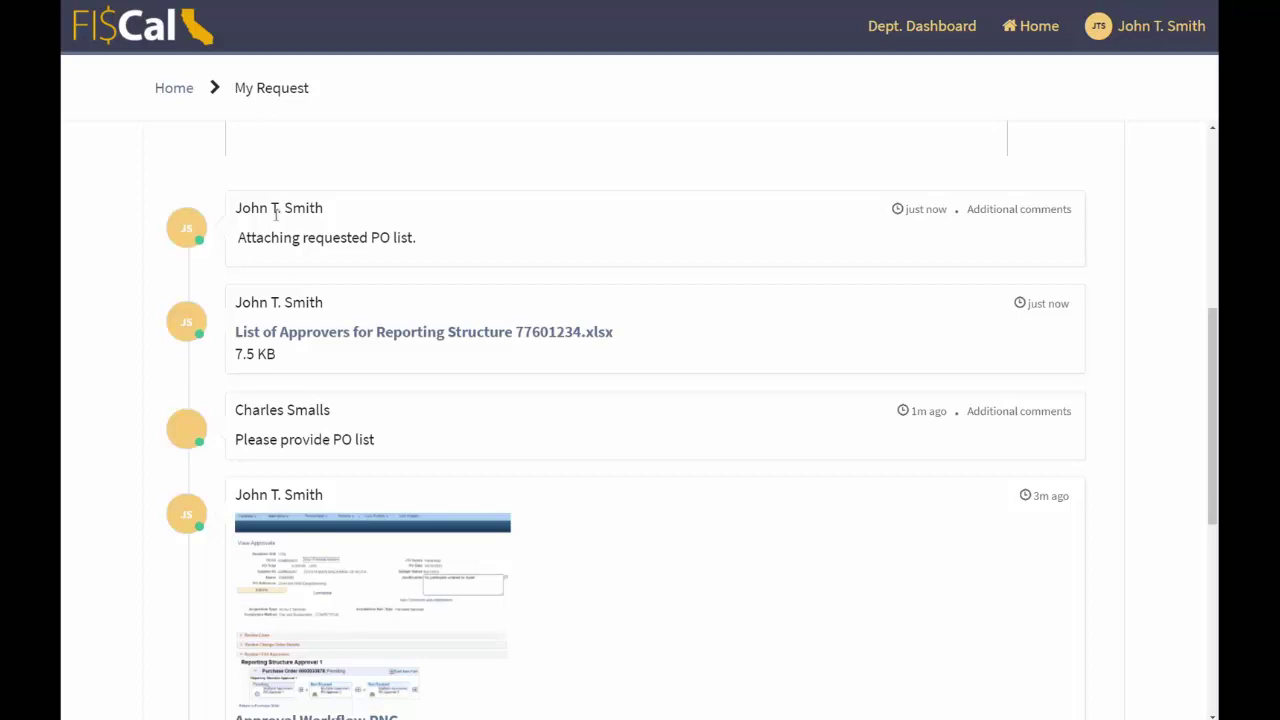
{"action": "scroll", "coordinate": [459, 506], "scroll_direction": "up", "scroll_amount": 1}
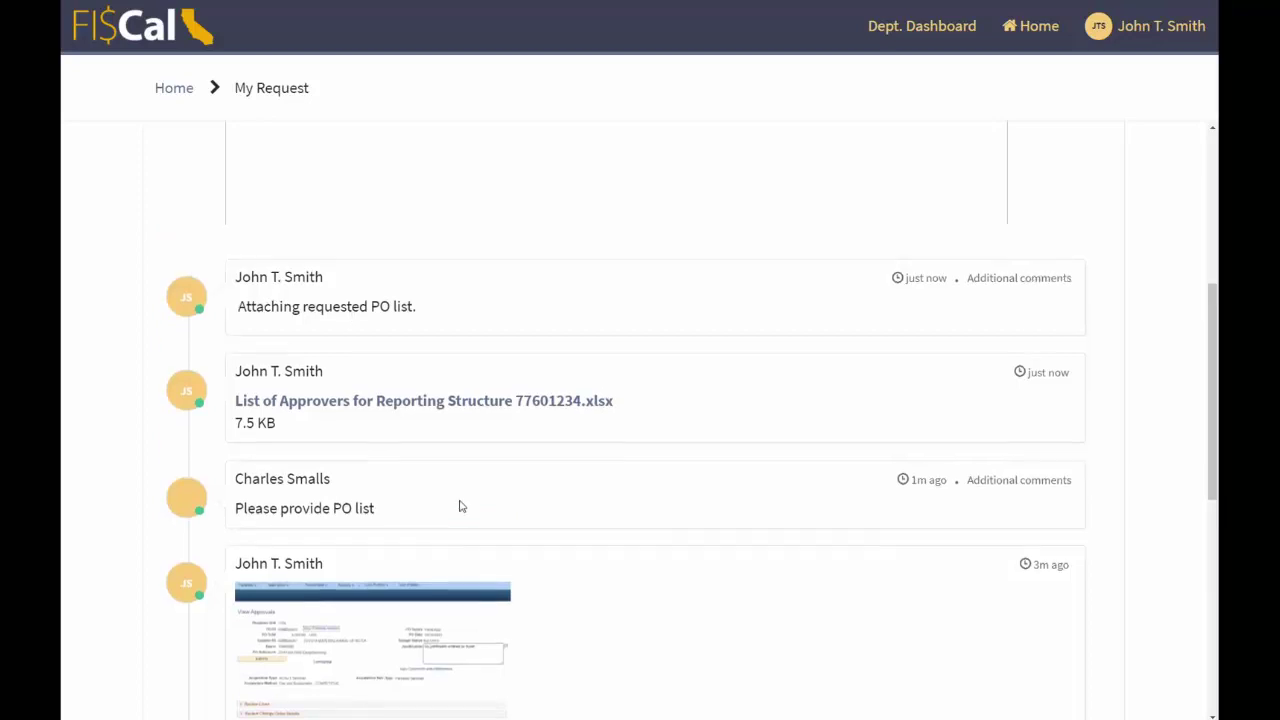
{"action": "scroll", "coordinate": [459, 506], "scroll_direction": "up", "scroll_amount": 4}
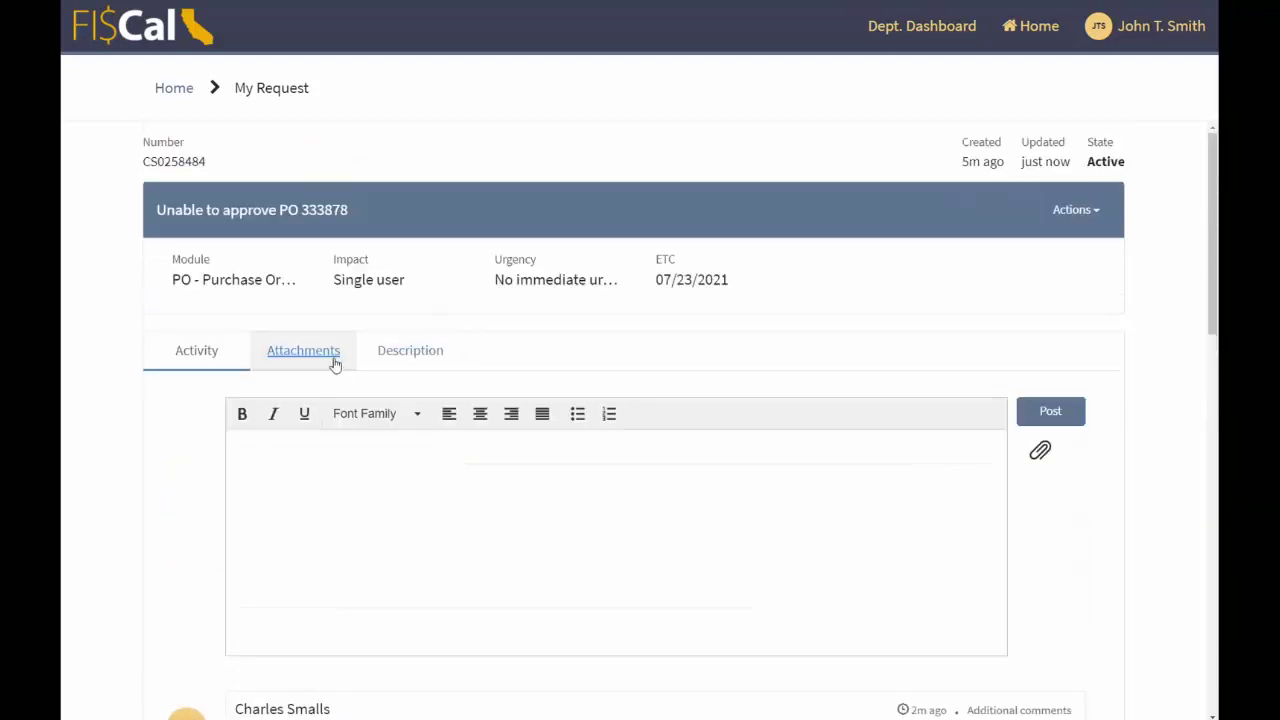
{"action": "scroll", "coordinate": [334, 365], "scroll_direction": "down", "scroll_amount": 3}
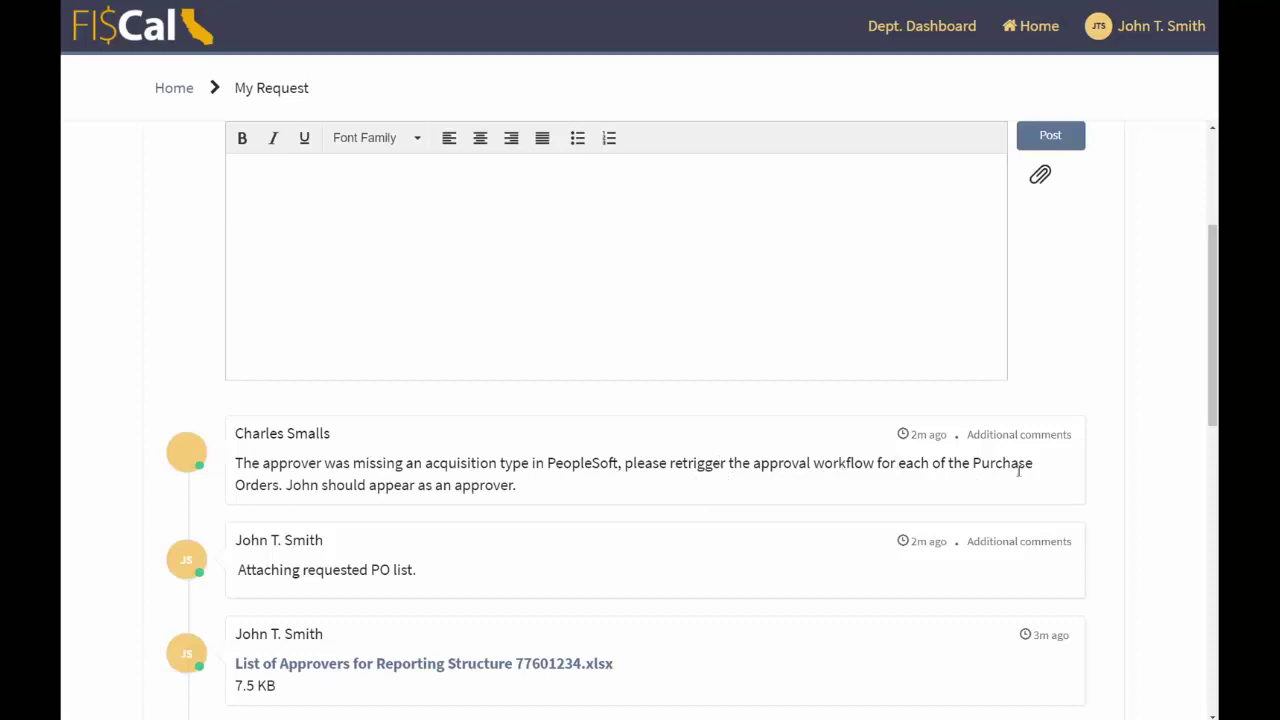
{"action": "scroll", "coordinate": [917, 505], "scroll_direction": "up", "scroll_amount": 3}
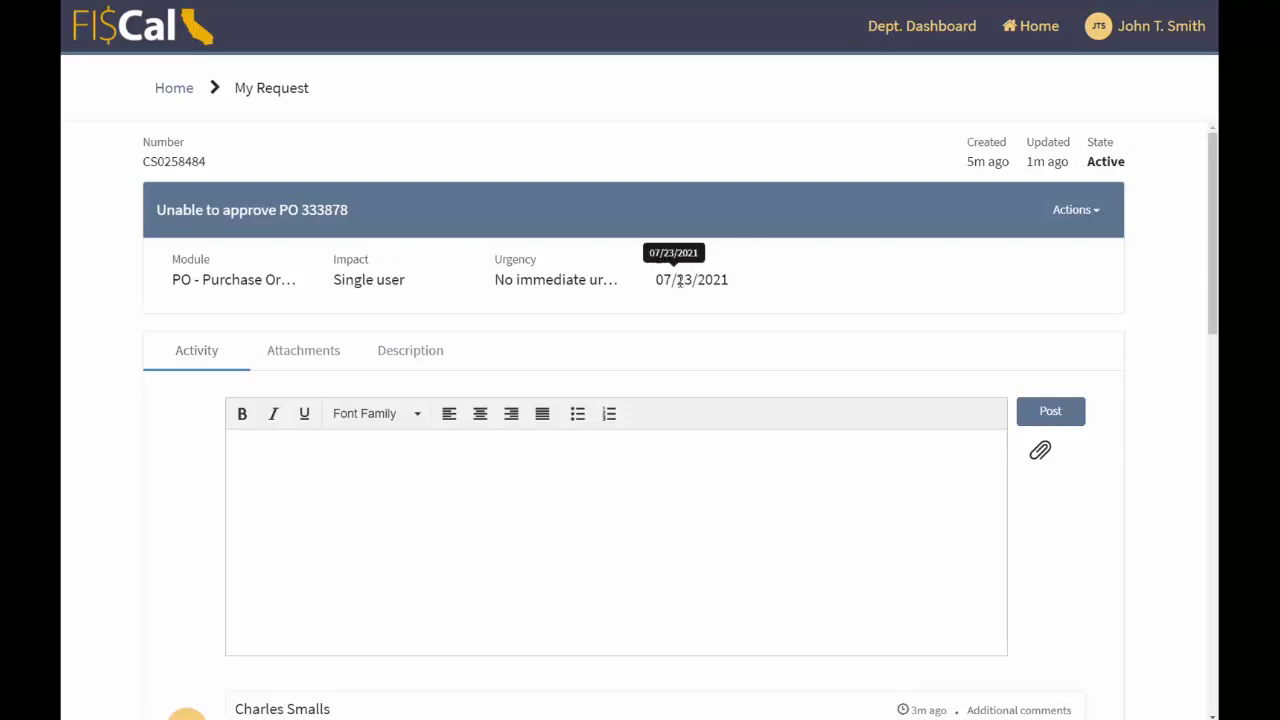
{"action": "scroll", "coordinate": [700, 270], "scroll_direction": "down", "scroll_amount": 4}
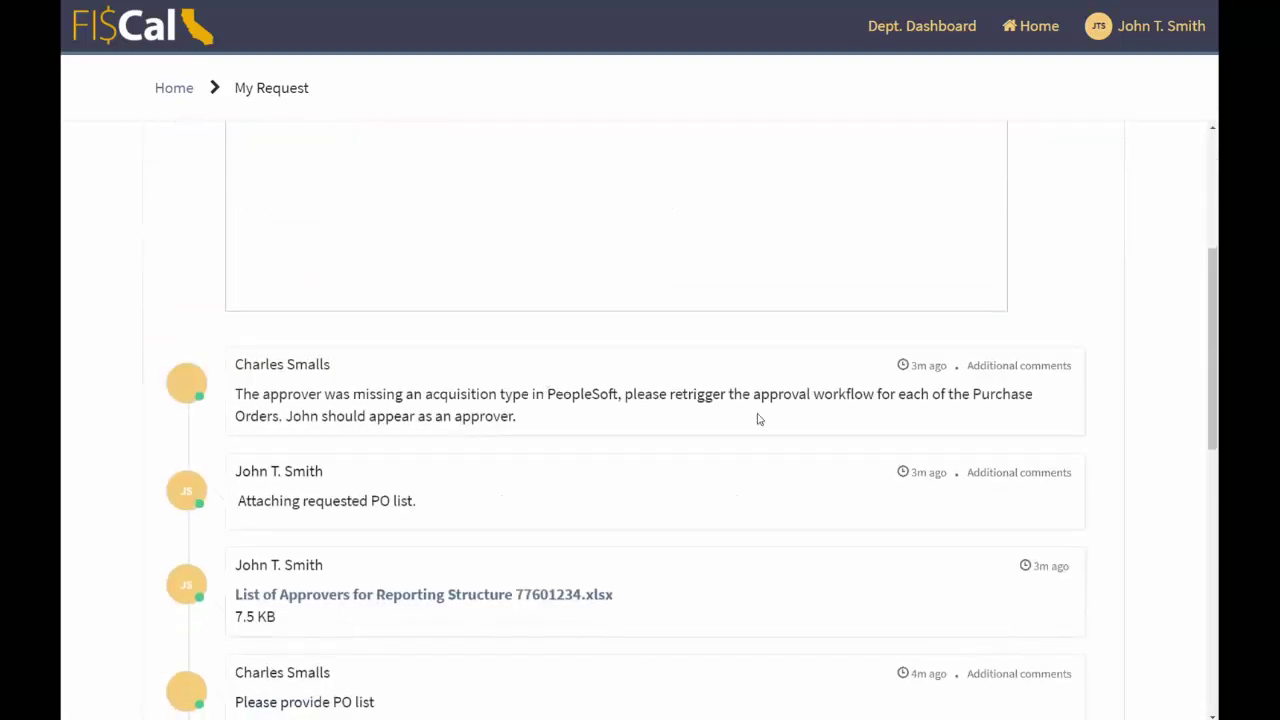
{"action": "scroll", "coordinate": [757, 420], "scroll_direction": "up", "scroll_amount": 2}
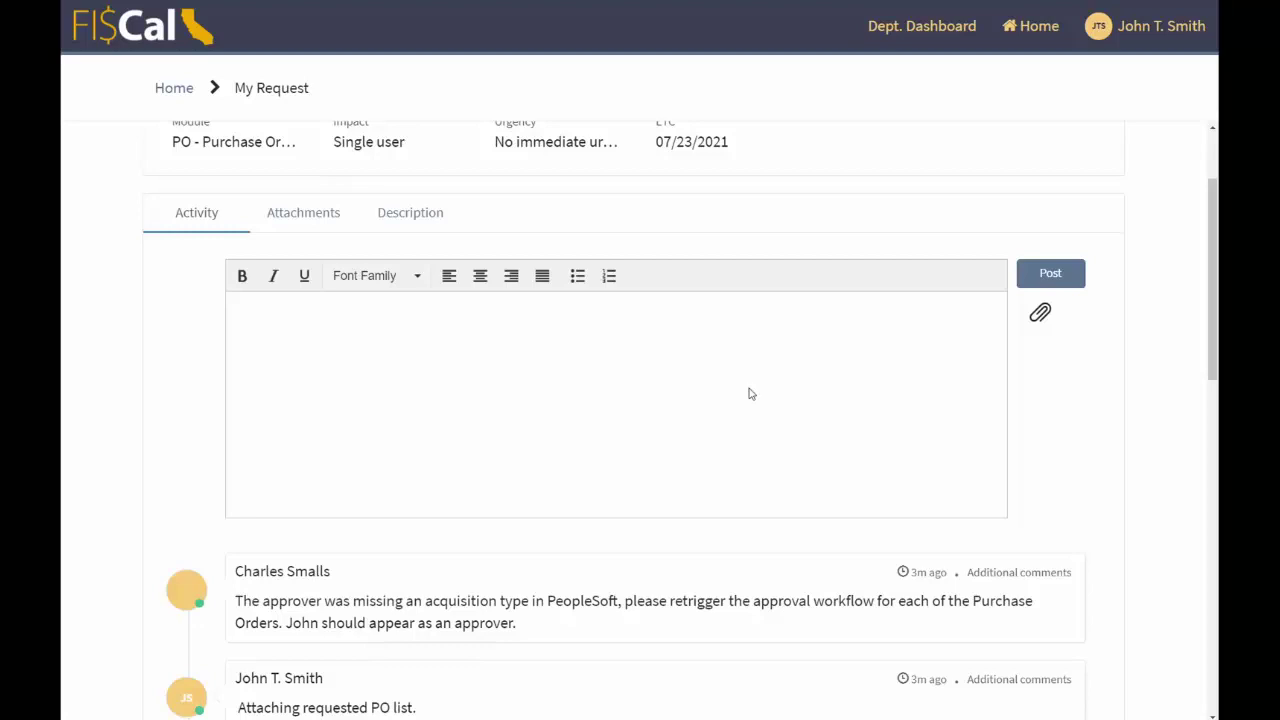
- Paste and post a comment saying the pending Purchase Orders are approved and the case can close
{"action": "left_click", "coordinate": [449, 360]}
{"action": "type", "text": "I have approved the pending Purchase Orders. You may close this Case."}
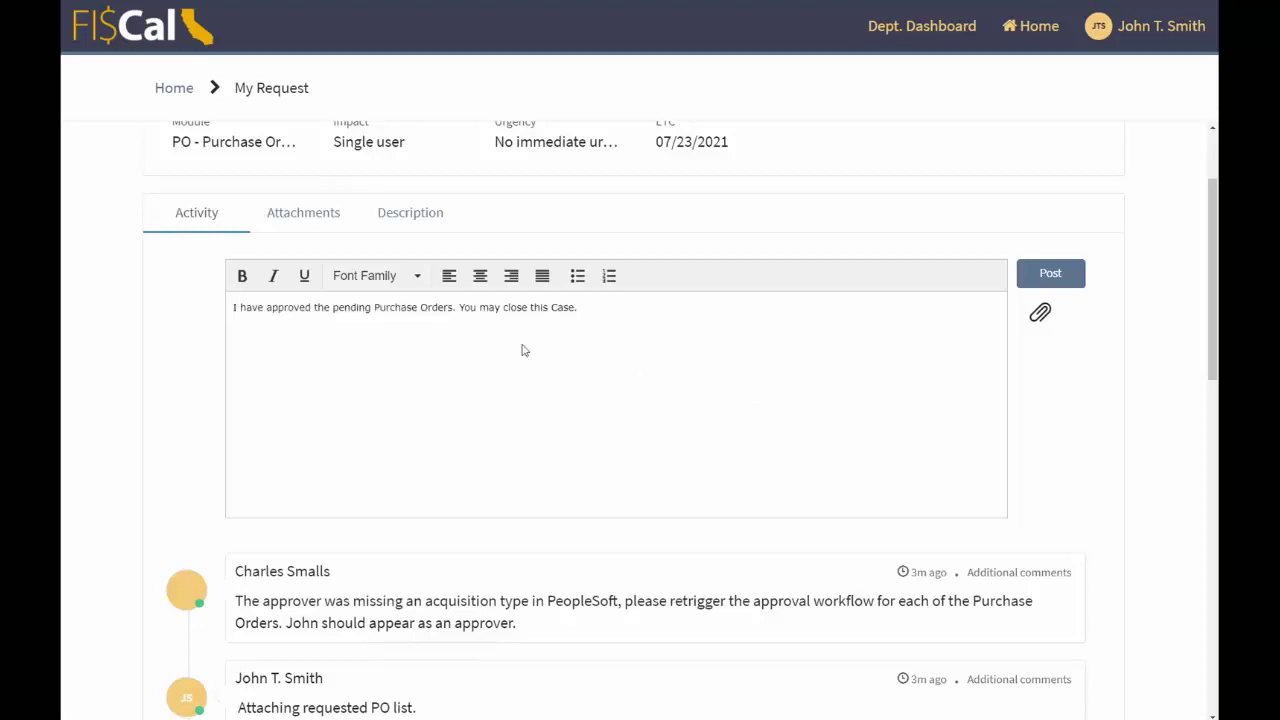
{"action": "left_click", "coordinate": [1060, 282]}
{"action": "scroll", "coordinate": [1099, 310], "scroll_direction": "down", "scroll_amount": 1}
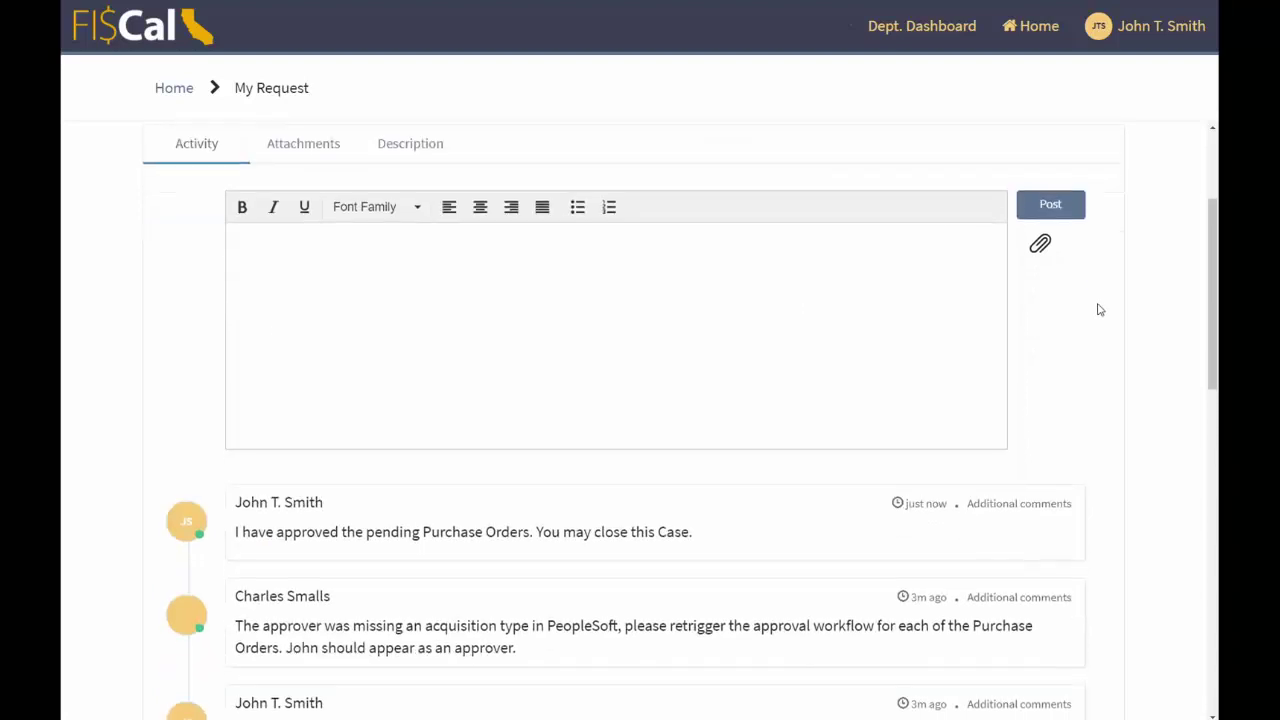
{"action": "scroll", "coordinate": [1099, 310], "scroll_direction": "up", "scroll_amount": 3}
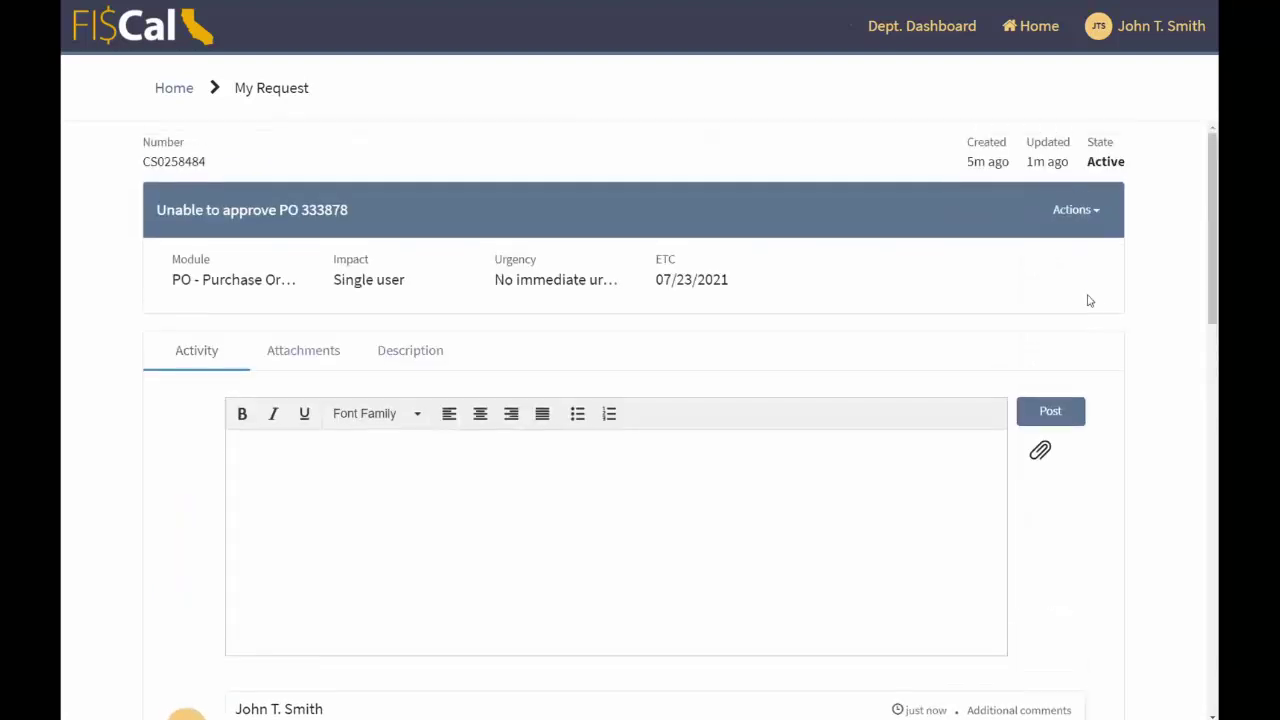